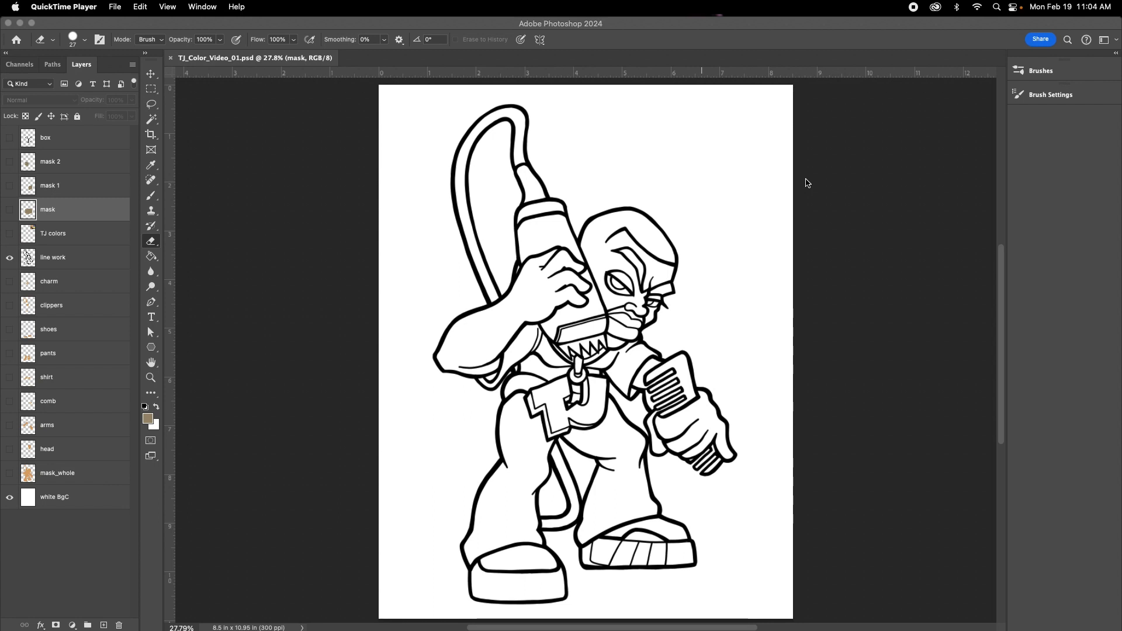
Step: Hide the character's line work layer, and show and select the box layer
left_click(766, 25)
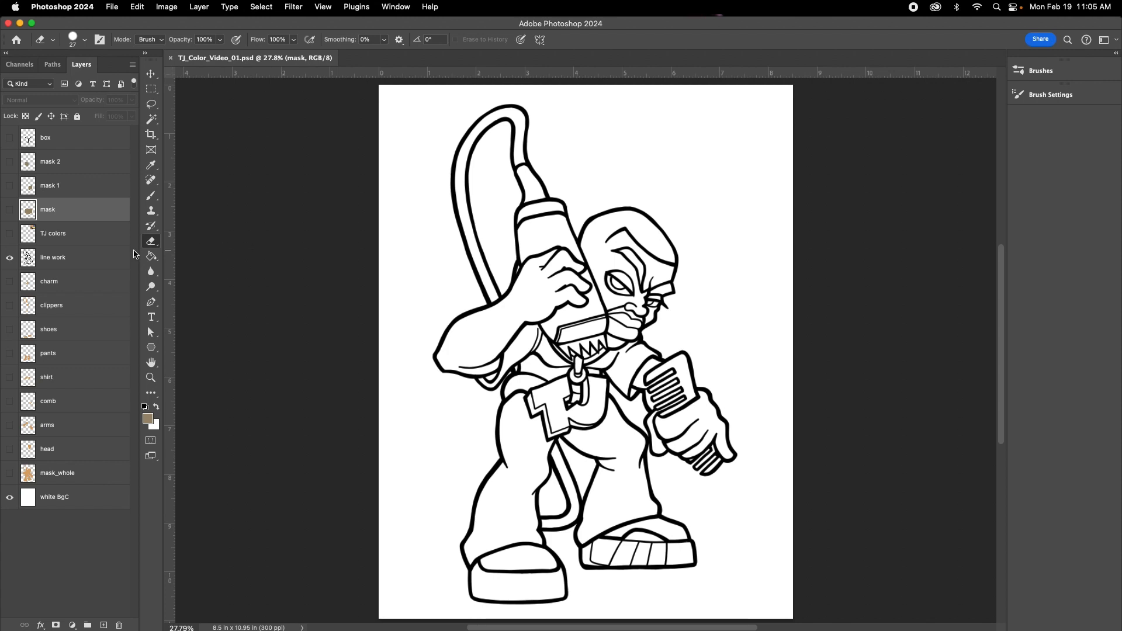
left_click(10, 260)
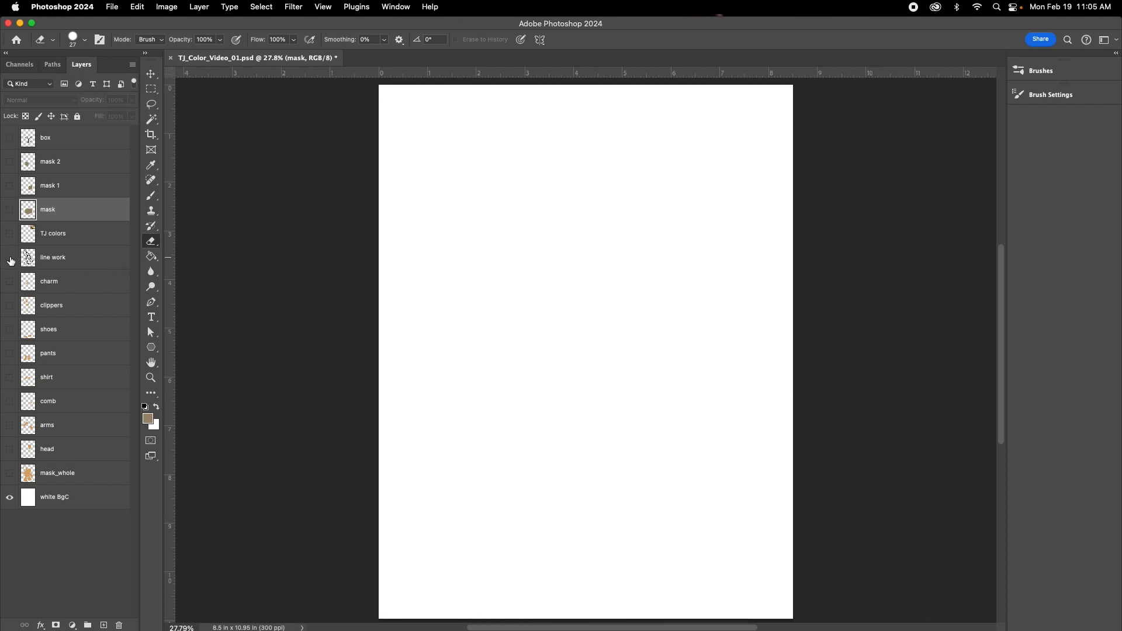
left_click(8, 139)
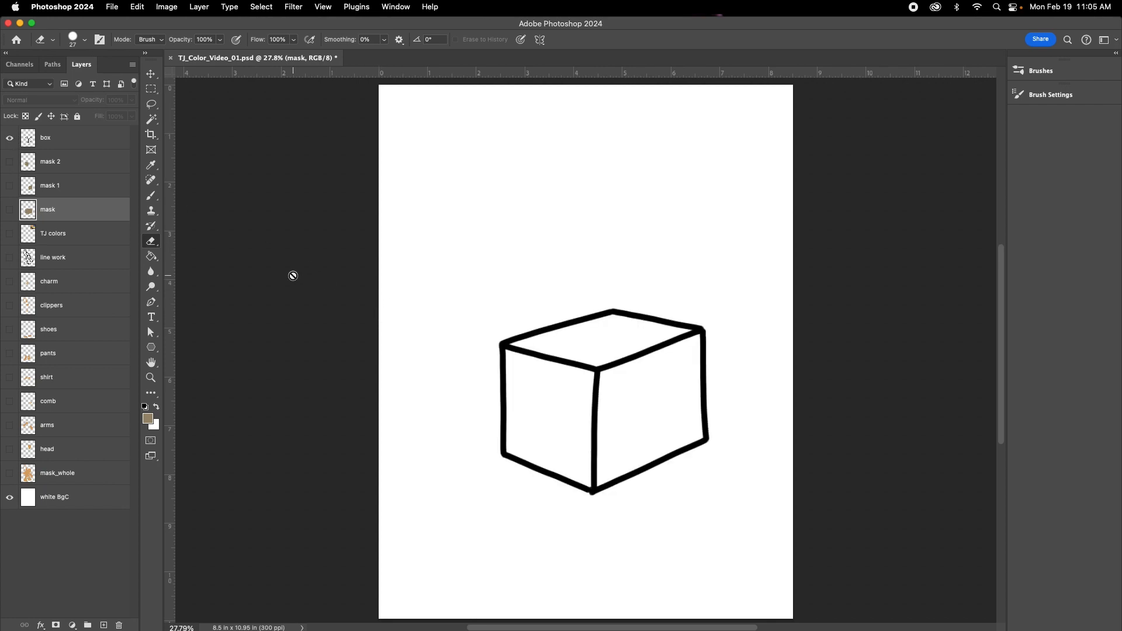
left_click(97, 135)
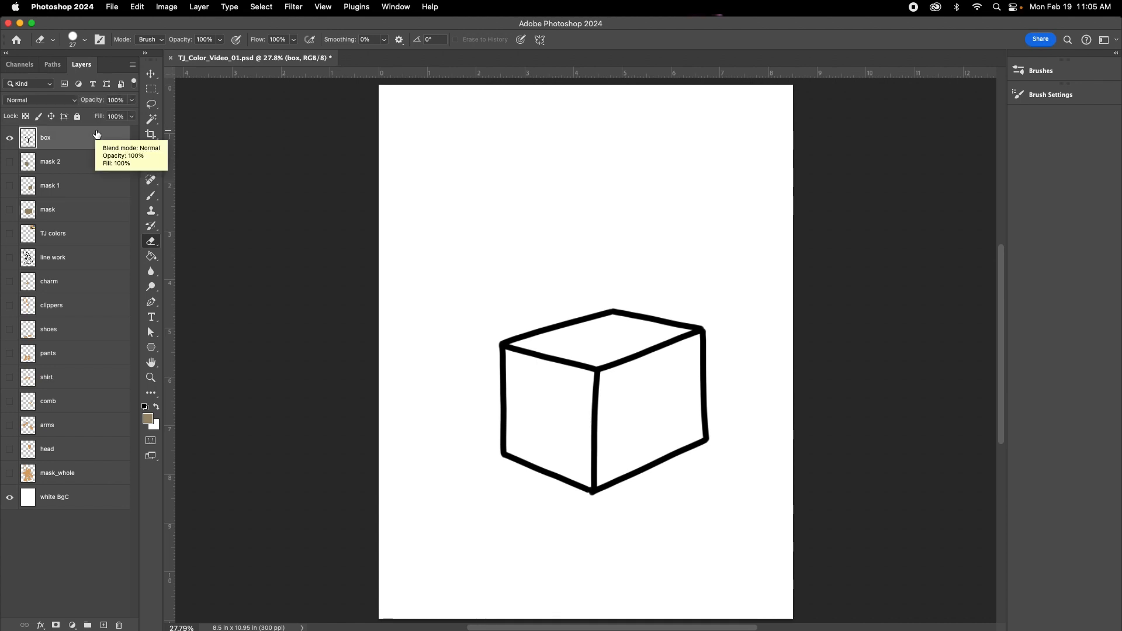
Step: Show the mask layer beneath the box outline and briefly hide the outline to inspect the flat fill
left_click(10, 210)
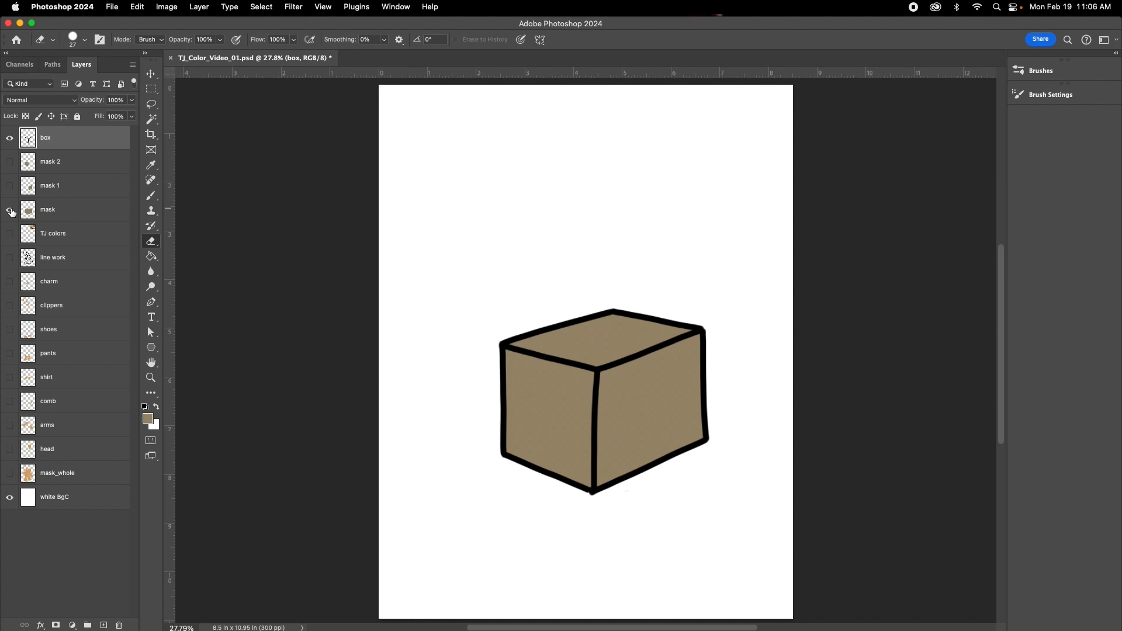
left_click(10, 139)
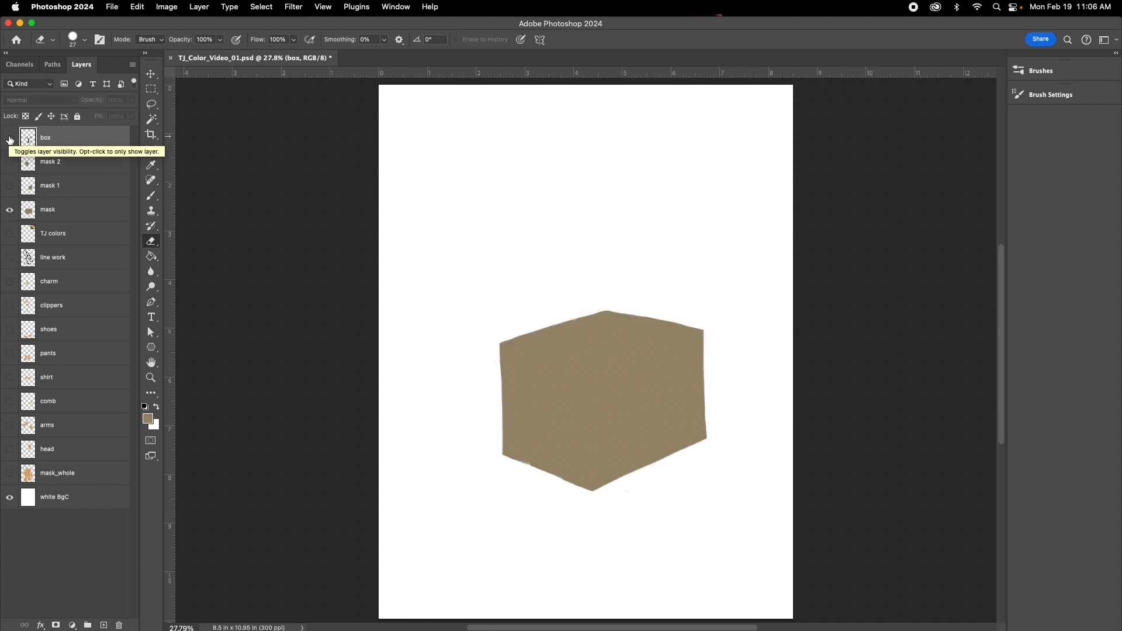
left_click(9, 139)
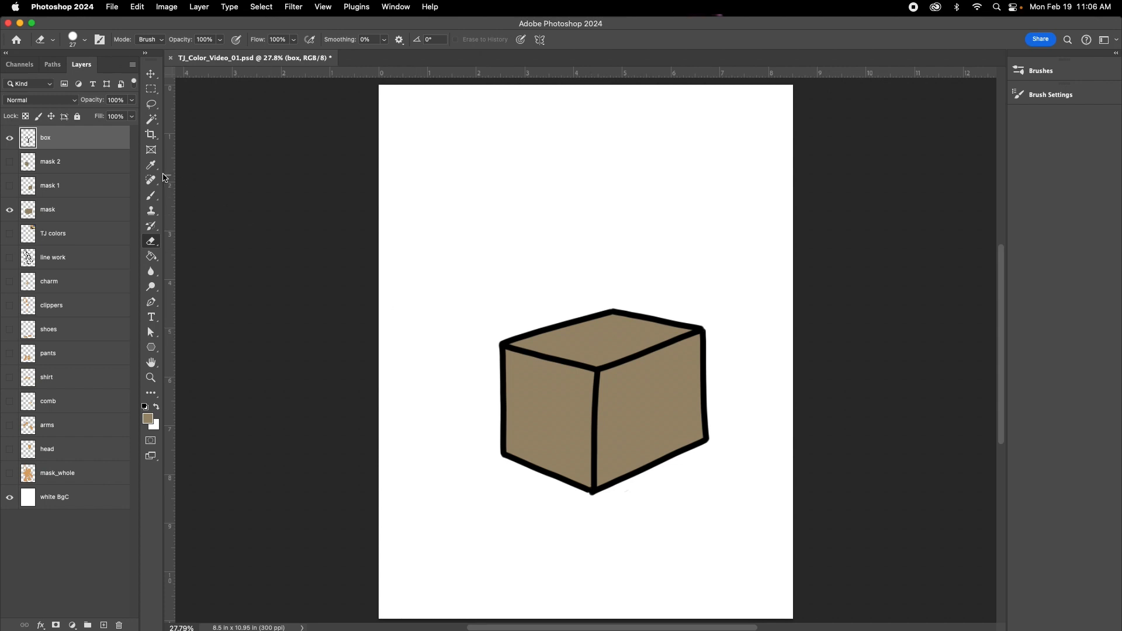
Step: Preview the mask 1 and mask 2 layers one at a time, with the full mask layer hidden
left_click(70, 186)
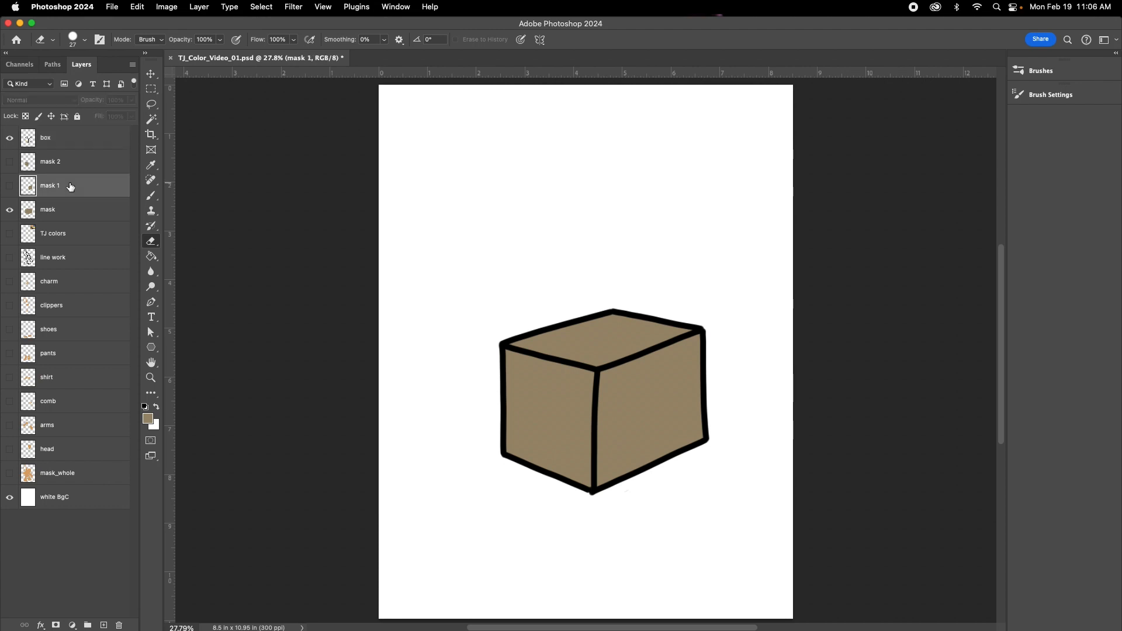
left_click(10, 186)
left_click(9, 210)
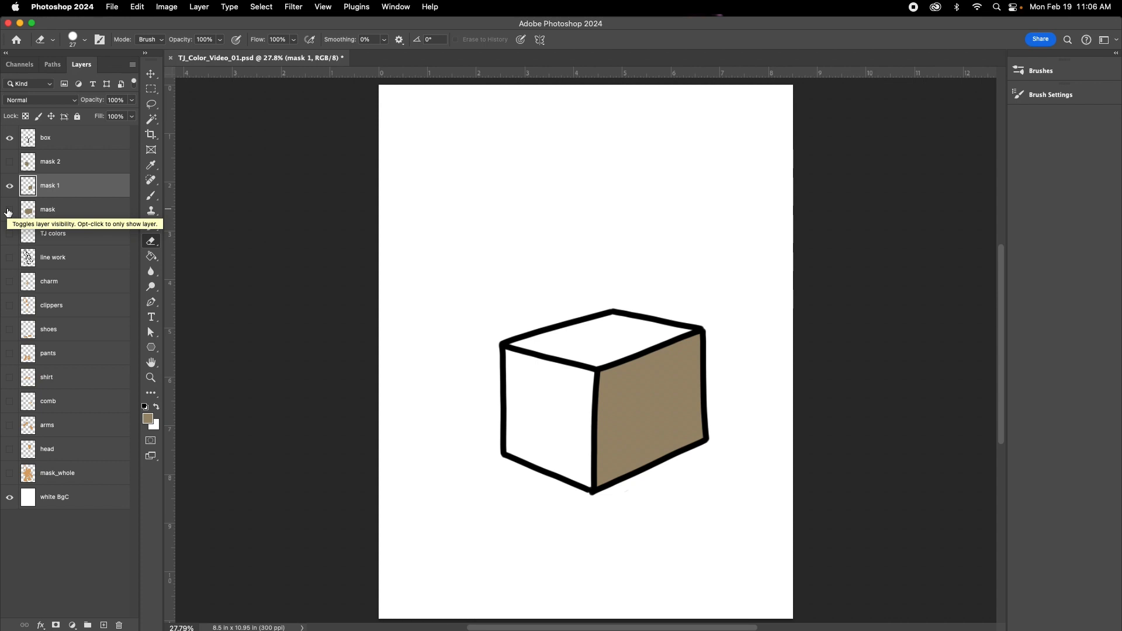
left_click(9, 186)
left_click(10, 163)
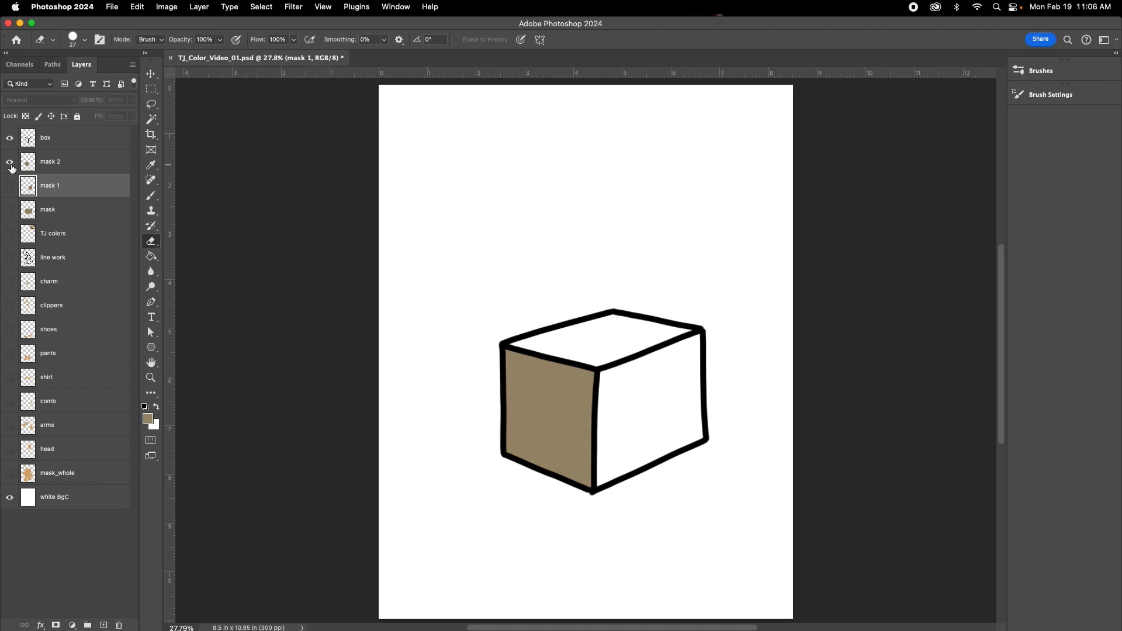
left_click(11, 166)
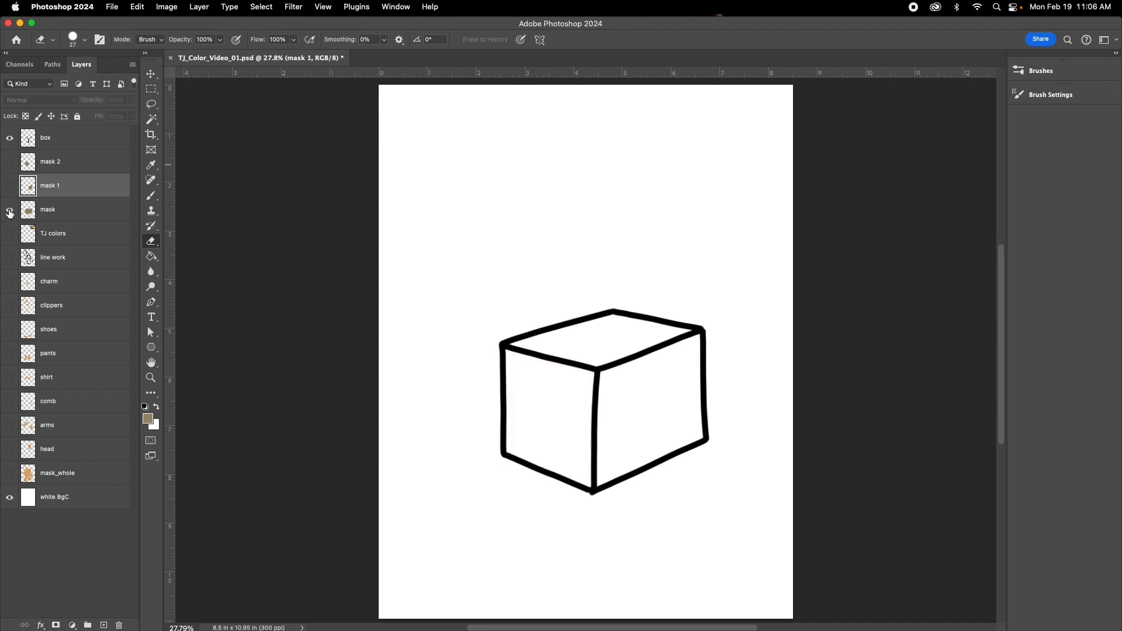
Step: Make the mask and mask 1 layers visible together under the box outline, with mask 1 selected
left_click(9, 210)
left_click(60, 213)
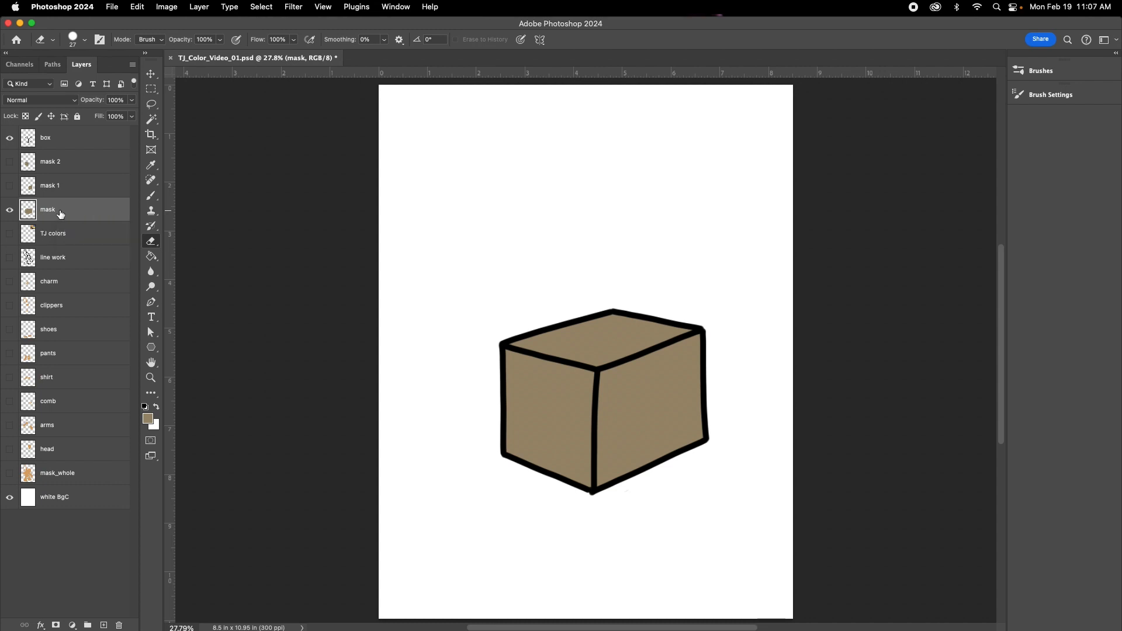
left_click(10, 211)
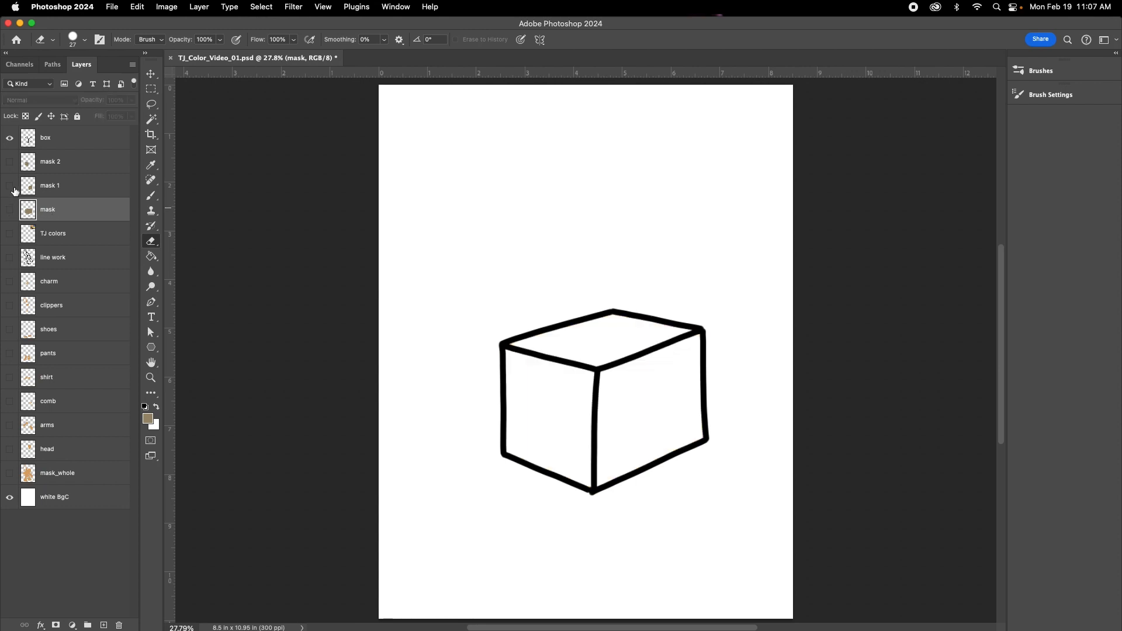
left_click(10, 211)
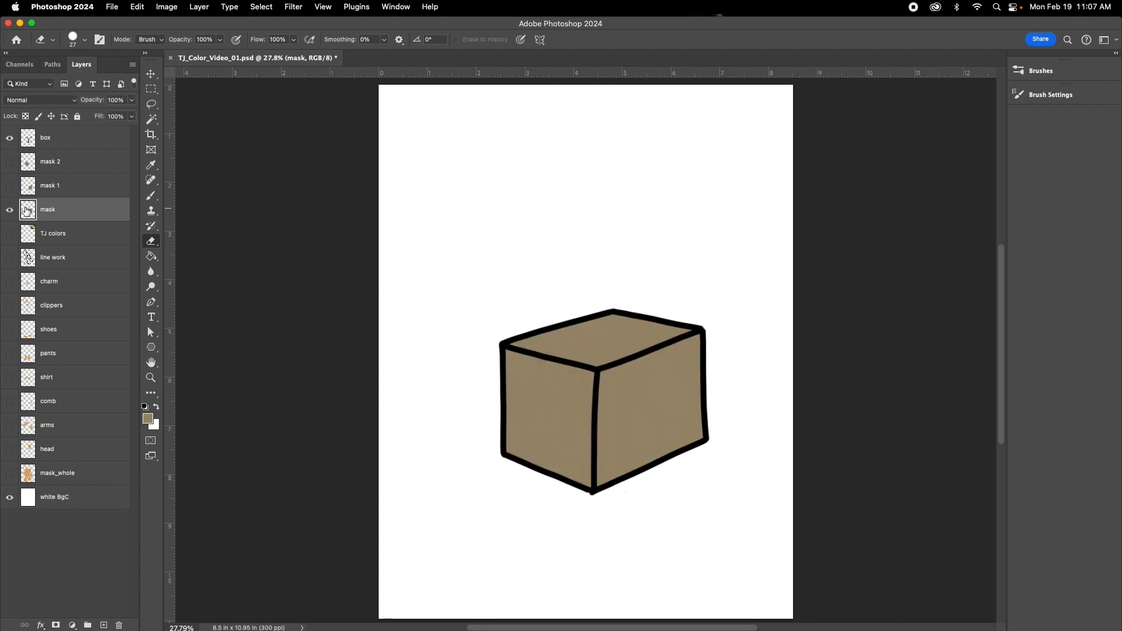
left_click(57, 186)
left_click(10, 187)
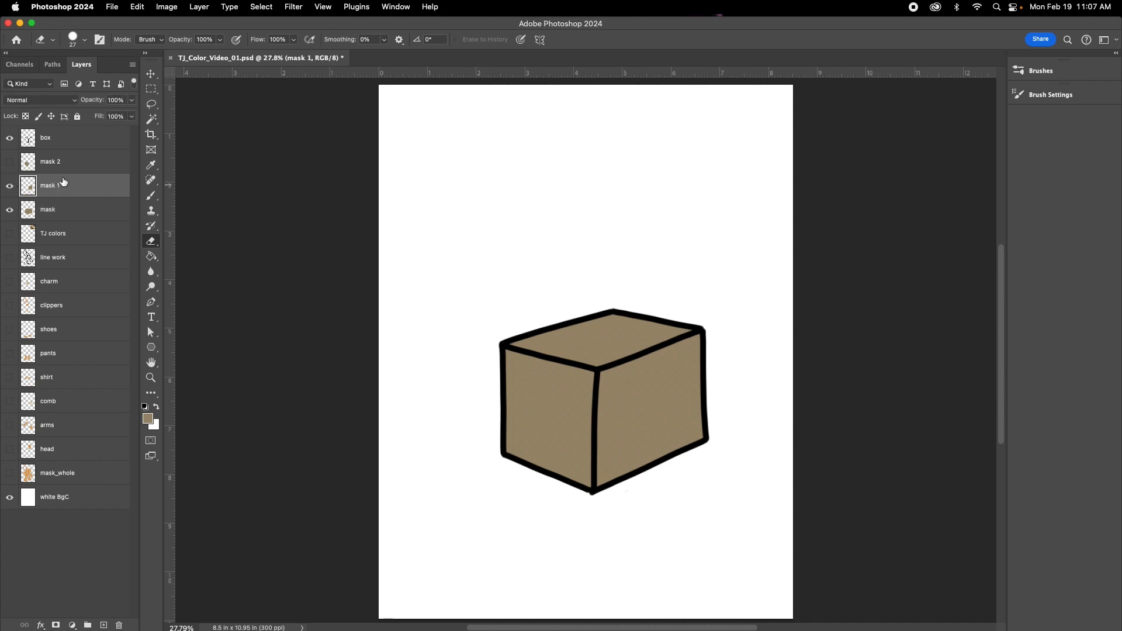
Step: Add a new layer above mask 1 and make it a clipping mask
left_click(108, 625)
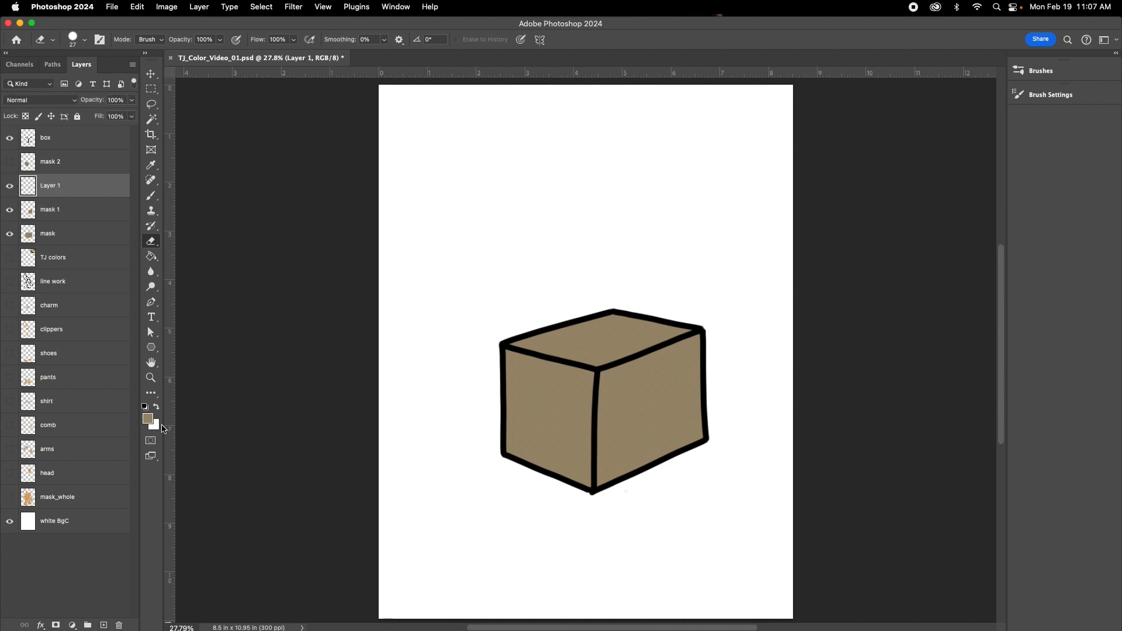
right_click(66, 187)
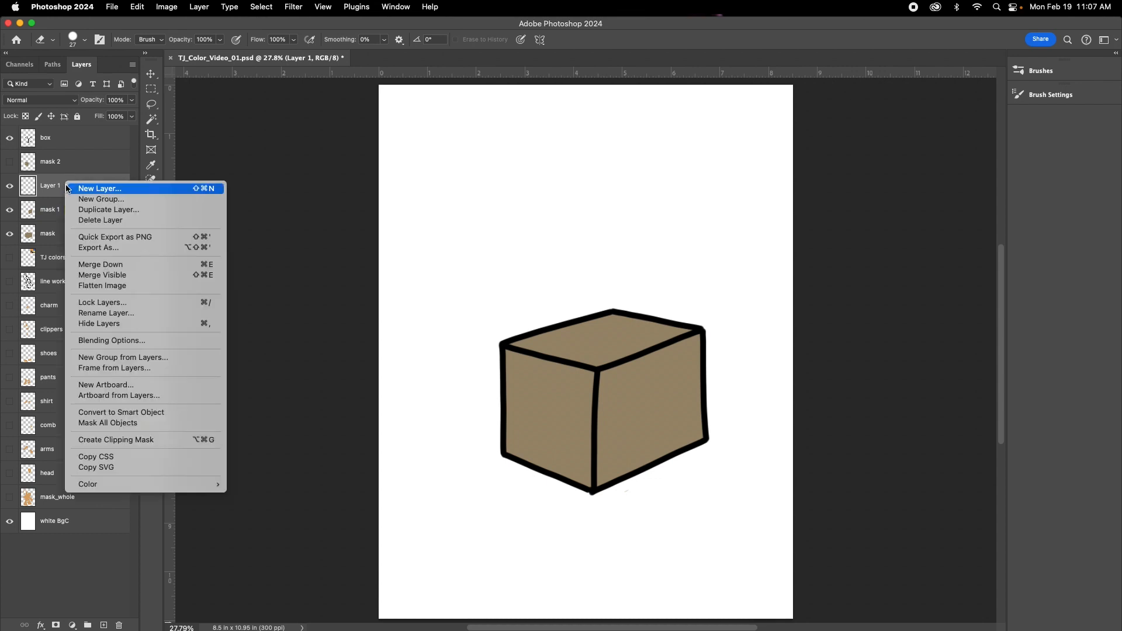
left_click(113, 441)
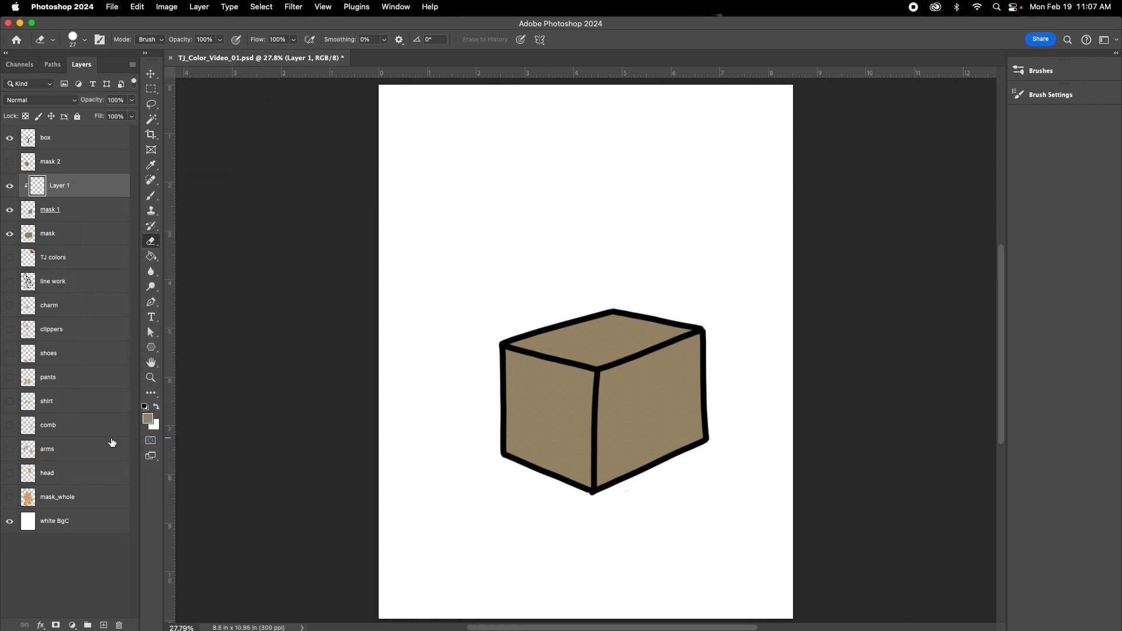
Step: Paint the box's right face purple (#8b1df1) with the Brush tool on the layer clipped to mask 1
left_click(153, 197)
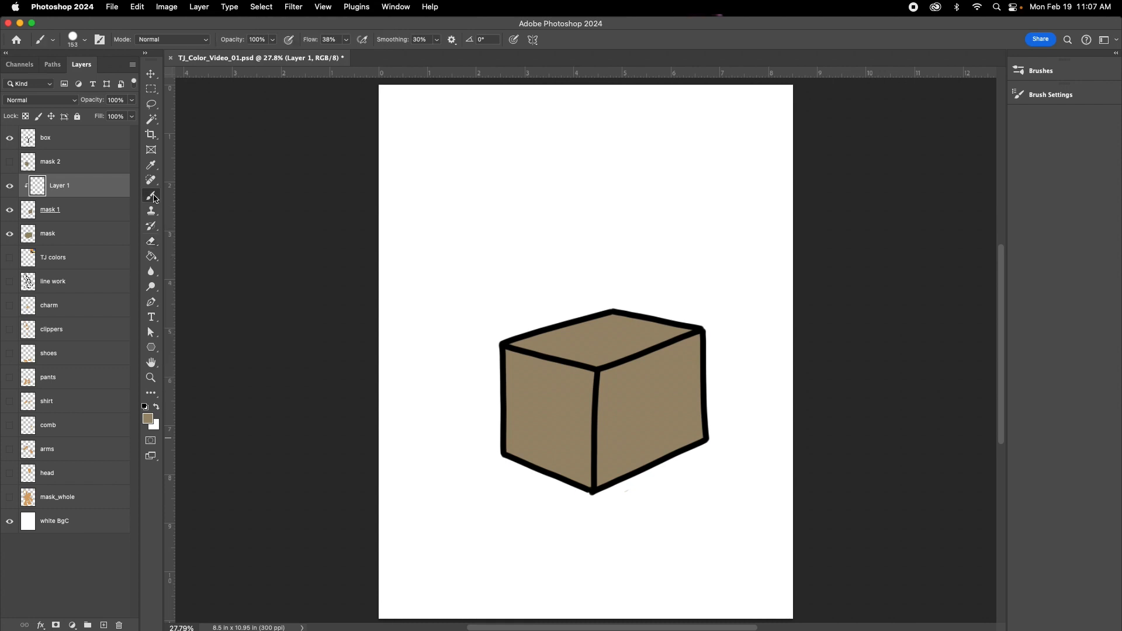
left_click(148, 419)
mouse_move(836, 288)
left_mouse_down()
mouse_move(912, 287)
mouse_move(918, 240)
left_mouse_up()
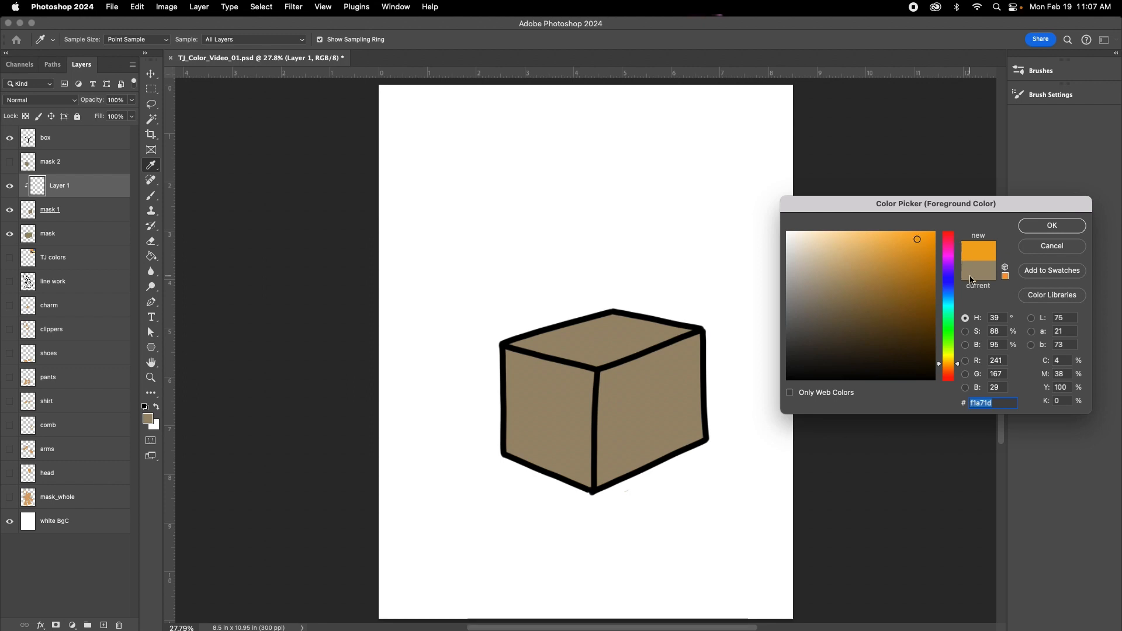
left_click_drag(960, 364, 958, 270)
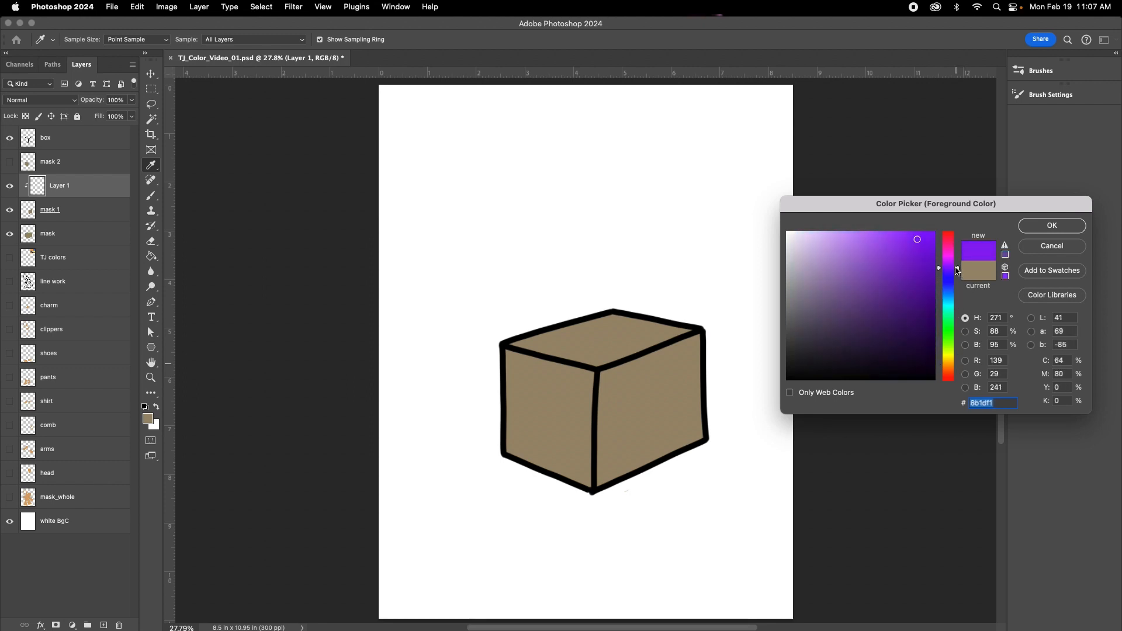
left_click(1052, 226)
key("b")
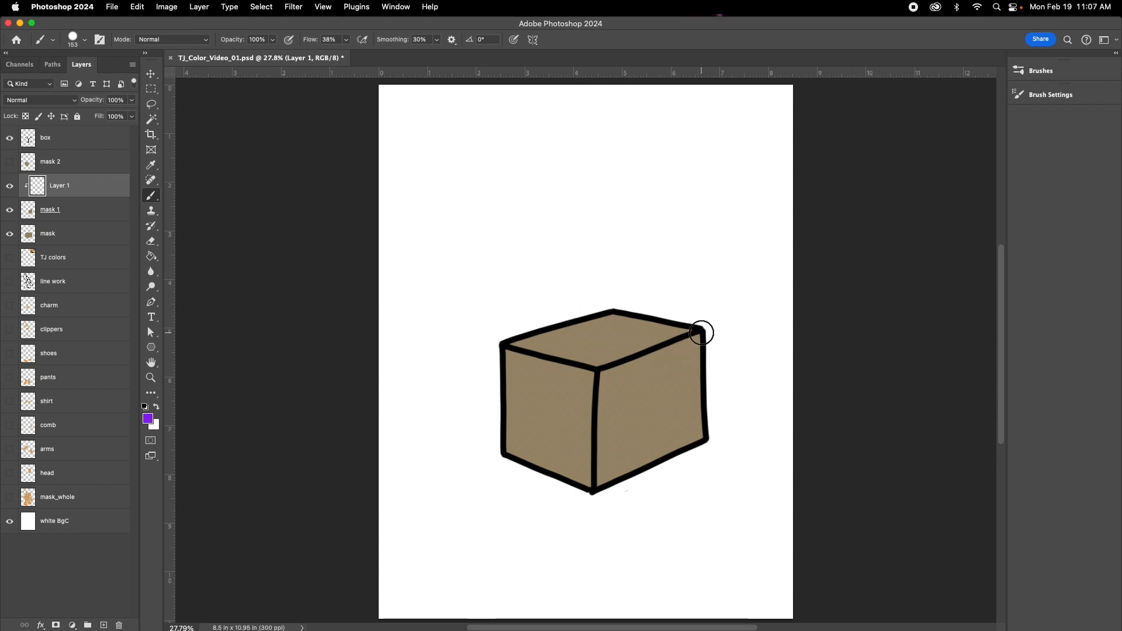
mouse_move(742, 298)
left_mouse_down()
mouse_move(542, 409)
mouse_move(632, 414)
mouse_move(762, 365)
mouse_move(487, 462)
mouse_move(753, 340)
mouse_move(580, 391)
mouse_move(689, 340)
mouse_move(701, 431)
mouse_move(712, 326)
mouse_move(696, 433)
mouse_move(575, 474)
mouse_move(731, 415)
mouse_move(583, 494)
mouse_move(661, 455)
mouse_move(562, 488)
mouse_move(705, 404)
mouse_move(581, 453)
left_mouse_up()
mouse_move(708, 332)
left_mouse_down()
mouse_move(589, 368)
mouse_move(590, 501)
mouse_move(681, 464)
mouse_move(701, 422)
mouse_move(699, 340)
mouse_move(628, 368)
mouse_move(597, 401)
mouse_move(603, 462)
mouse_move(615, 371)
mouse_move(701, 338)
mouse_move(710, 438)
mouse_move(637, 481)
mouse_move(676, 436)
mouse_move(631, 442)
mouse_move(688, 362)
mouse_move(591, 395)
mouse_move(672, 430)
mouse_move(695, 340)
mouse_move(593, 441)
mouse_move(715, 407)
left_mouse_up()
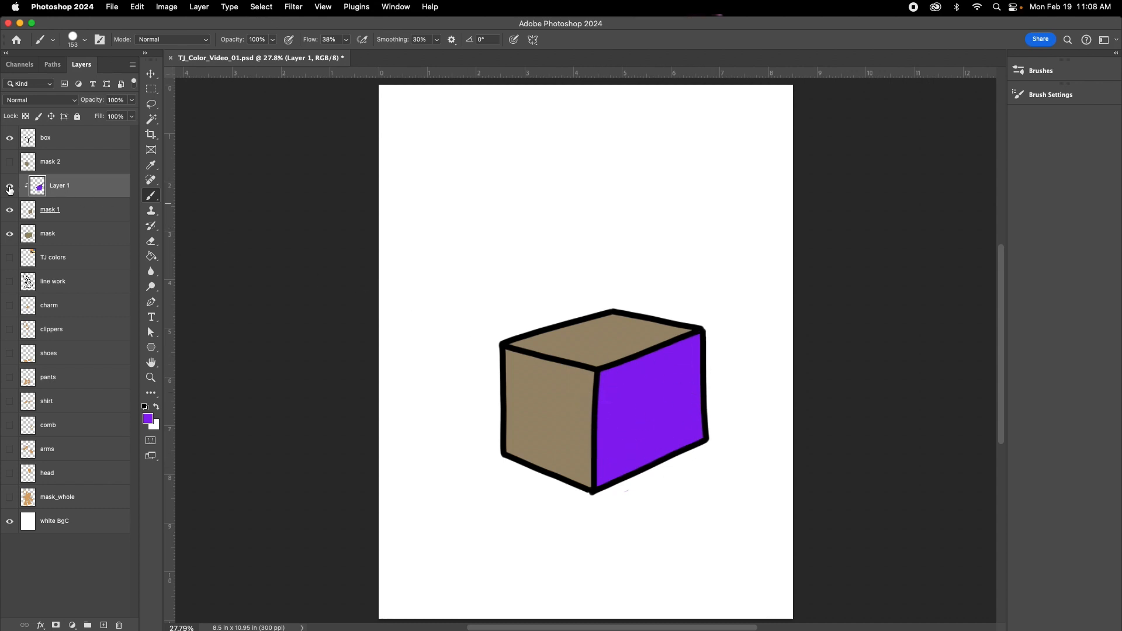
Step: Show mask 2 and add a new layer above it as a clipping mask
left_click(63, 163)
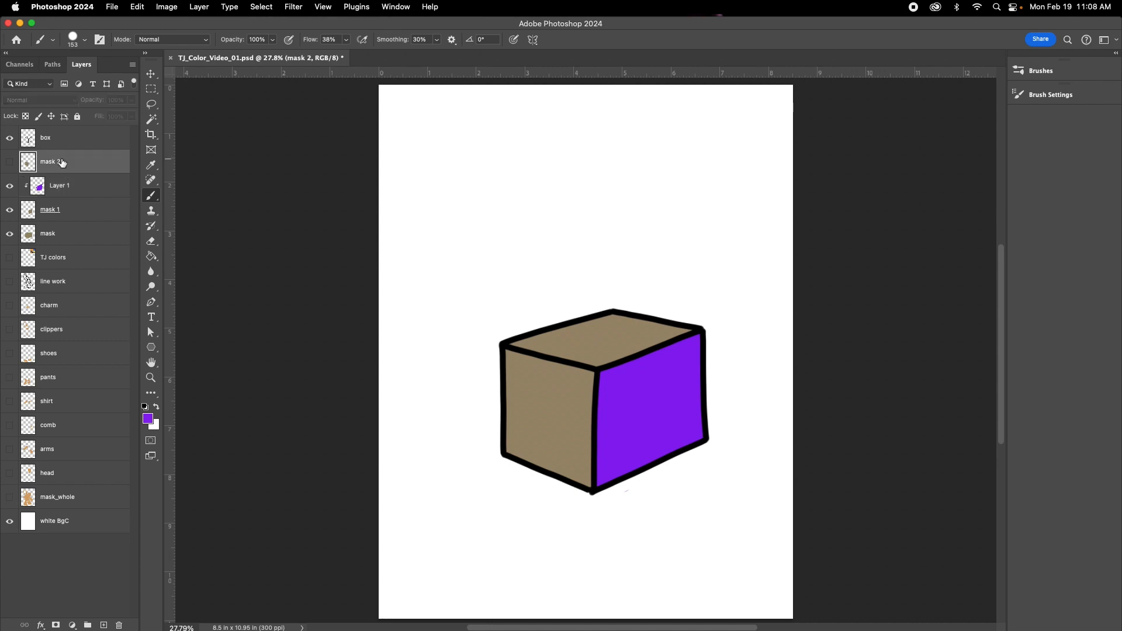
left_click(104, 626)
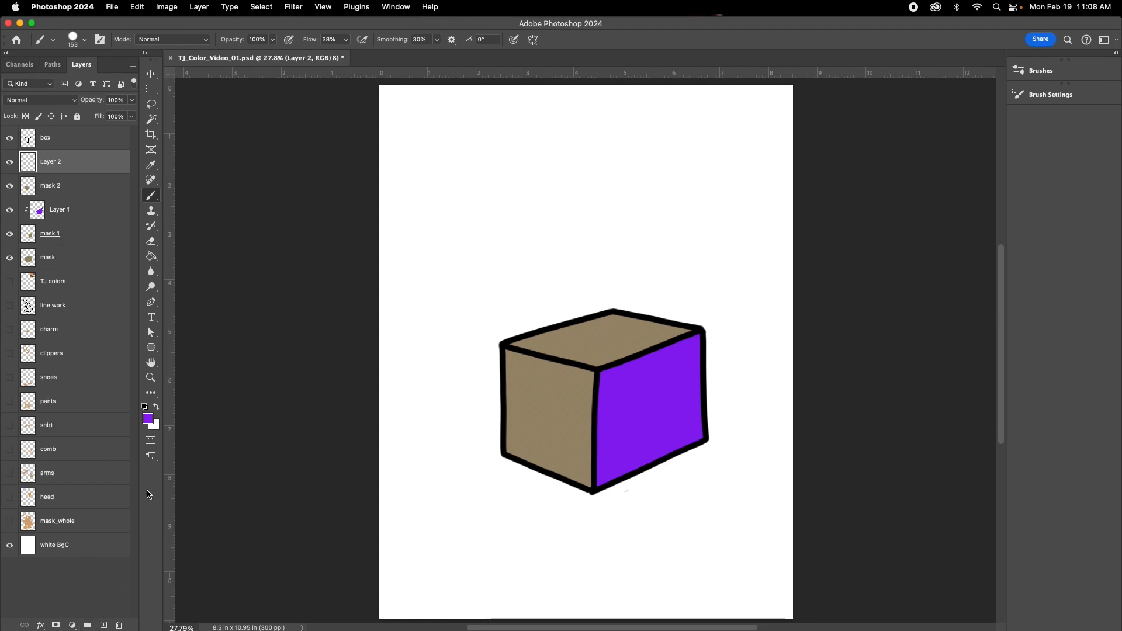
right_click(74, 163)
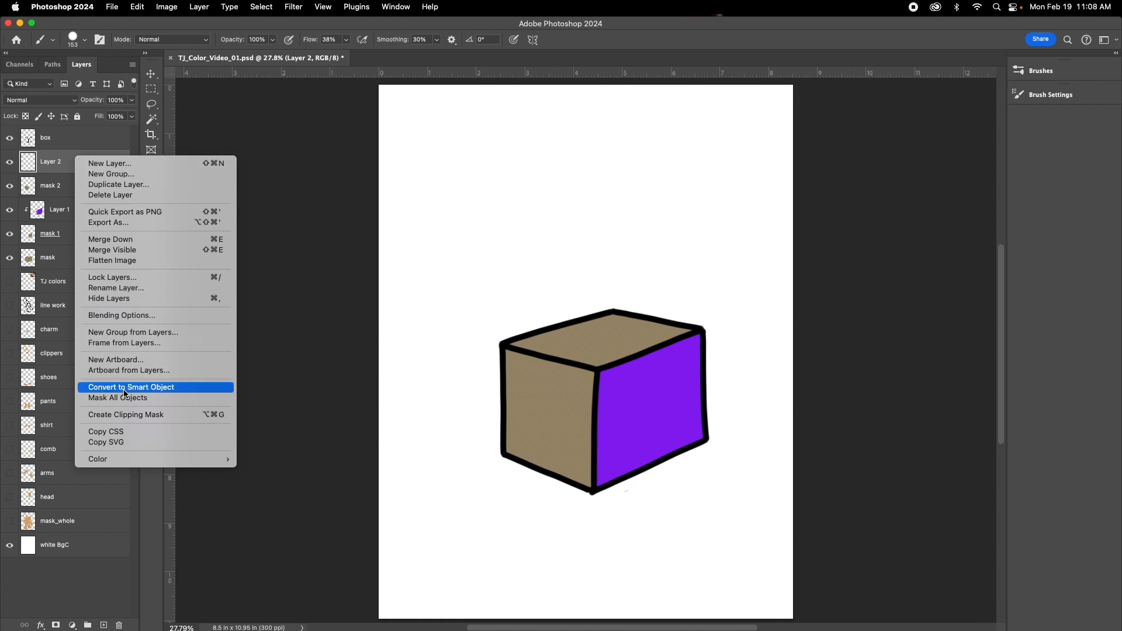
left_click(125, 415)
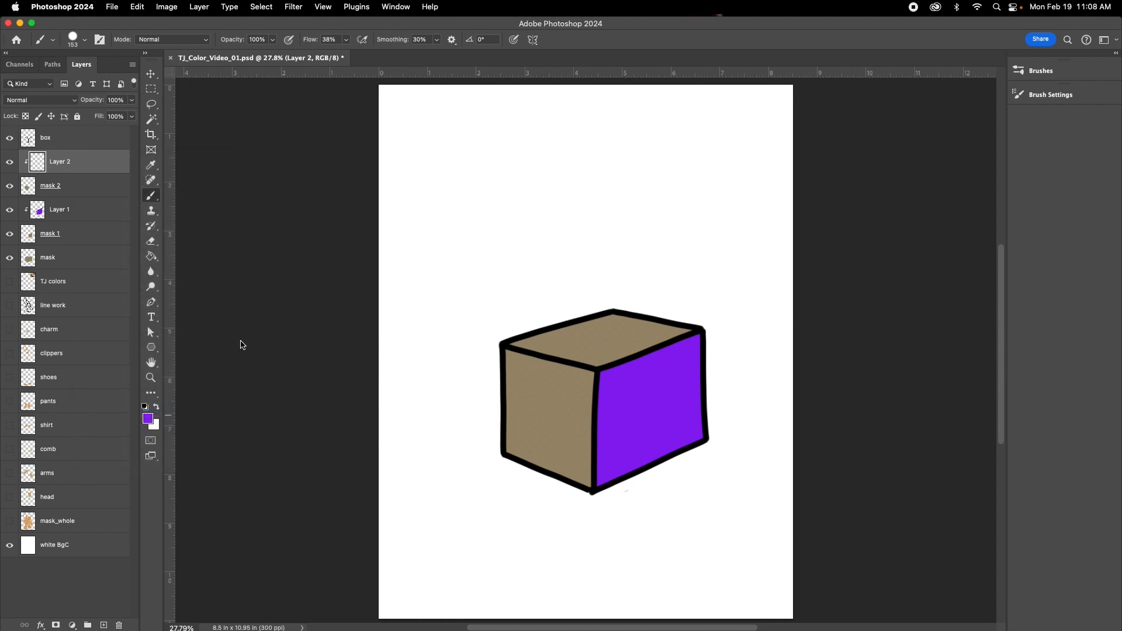
Step: Paint the box's left face orange-red (#f04916) with the Brush tool on the layer clipped to mask 2
left_click(148, 419)
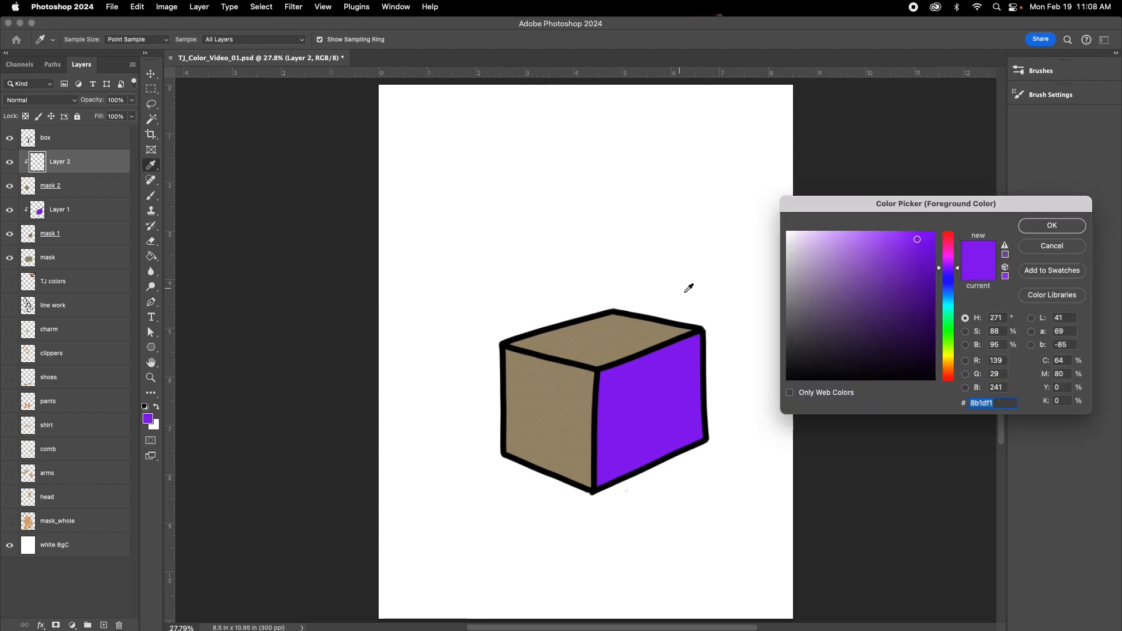
left_click_drag(959, 274, 959, 374)
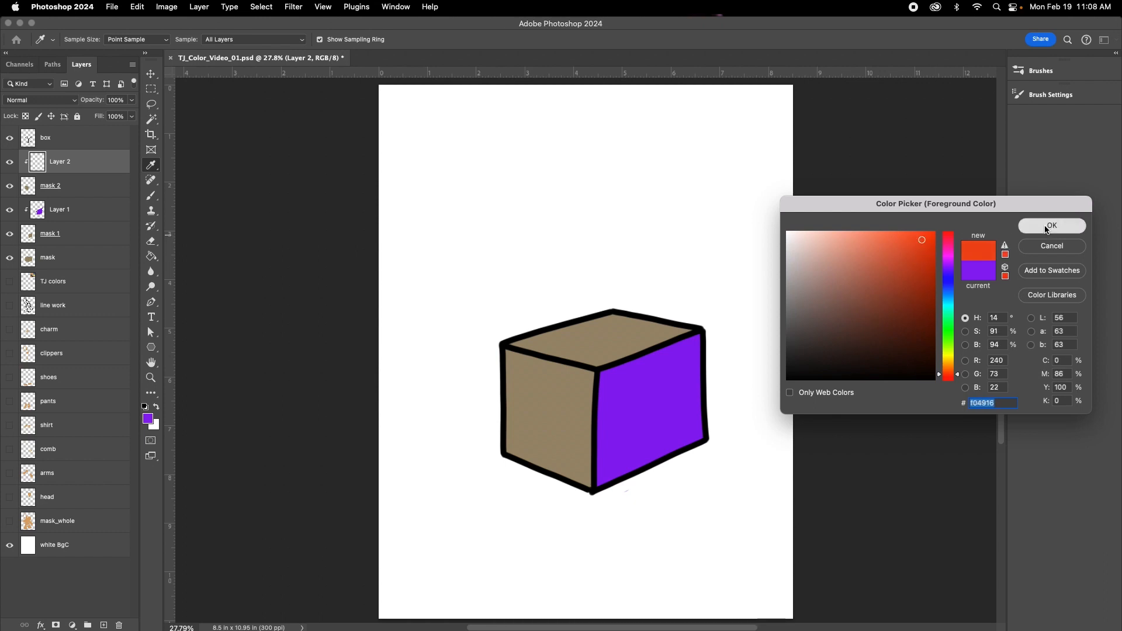
left_click(1050, 225)
key("b")
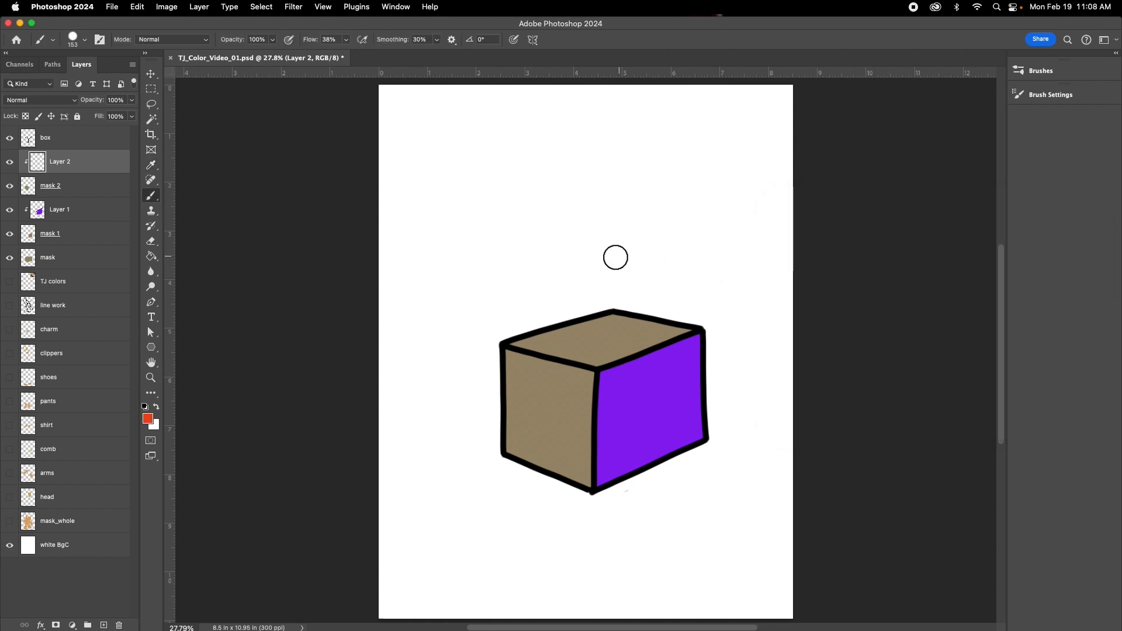
mouse_move(510, 353)
left_mouse_down()
mouse_move(422, 376)
mouse_move(581, 353)
mouse_move(509, 389)
mouse_move(634, 351)
mouse_move(486, 428)
mouse_move(577, 391)
mouse_move(548, 393)
mouse_move(476, 441)
mouse_move(626, 376)
mouse_move(489, 467)
mouse_move(600, 409)
mouse_move(500, 461)
mouse_move(602, 418)
mouse_move(539, 460)
mouse_move(672, 430)
mouse_move(528, 484)
mouse_move(534, 458)
mouse_move(587, 493)
mouse_move(581, 376)
mouse_move(509, 343)
mouse_move(573, 468)
mouse_move(494, 359)
mouse_move(629, 388)
left_mouse_up()
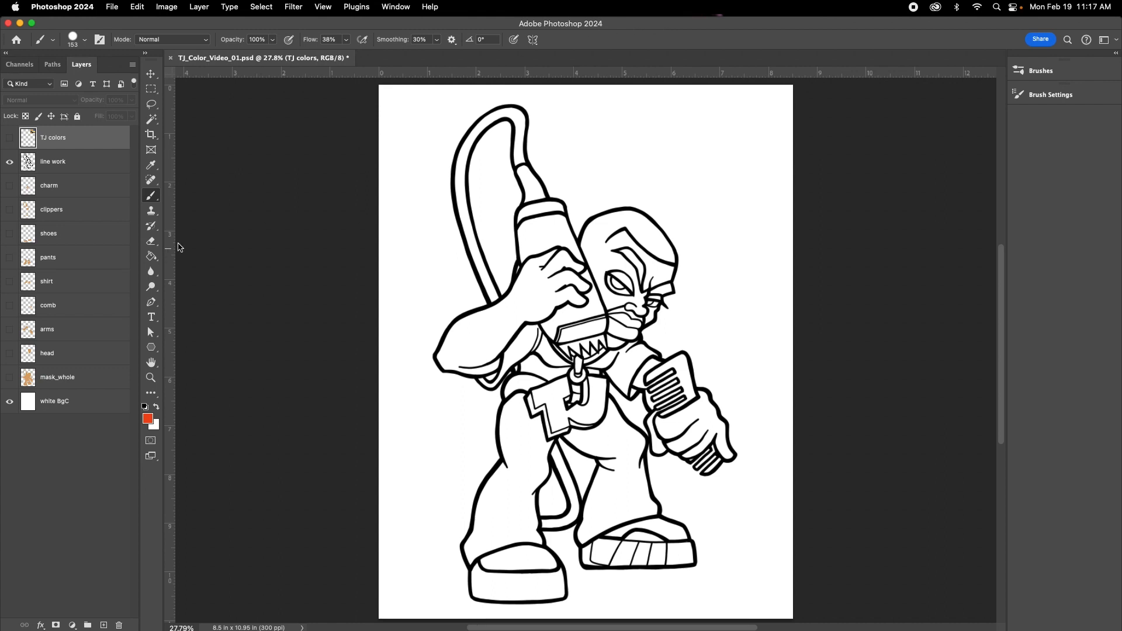
Step: Preview the mask_whole, head, arms and comb mask layers one at a time against the line work, hiding each again
left_click(10, 379)
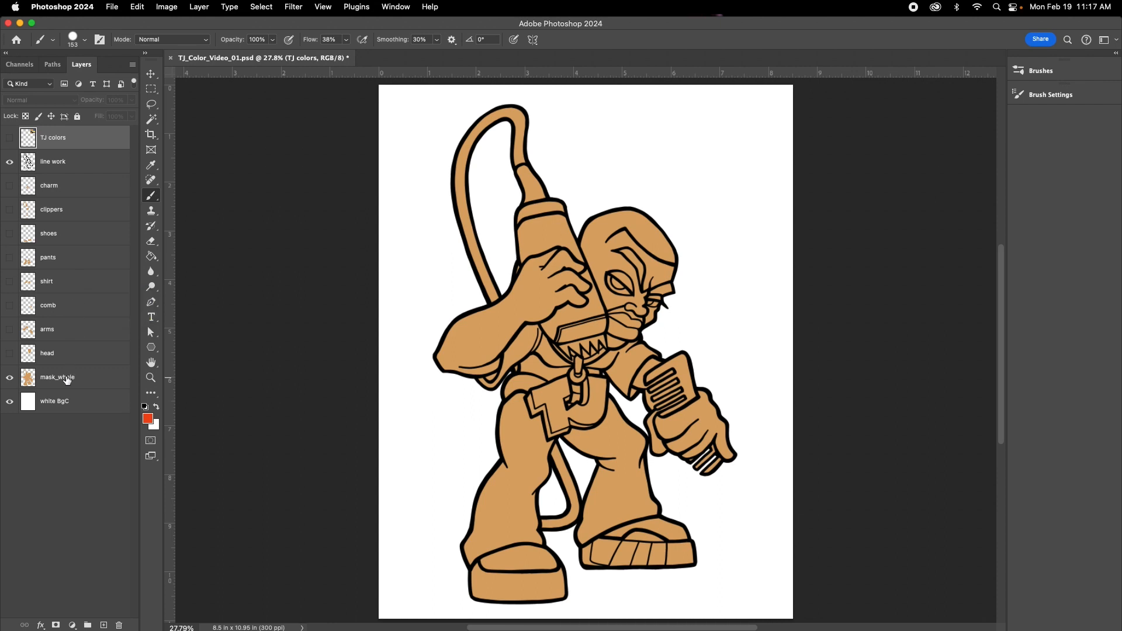
left_click(10, 378)
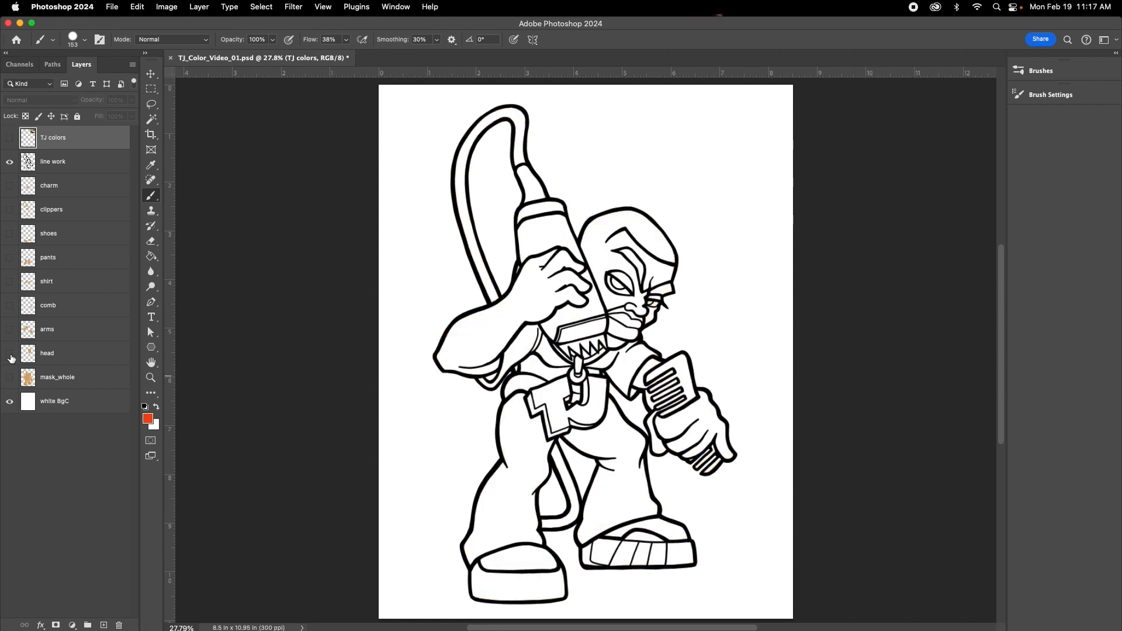
left_click(9, 354)
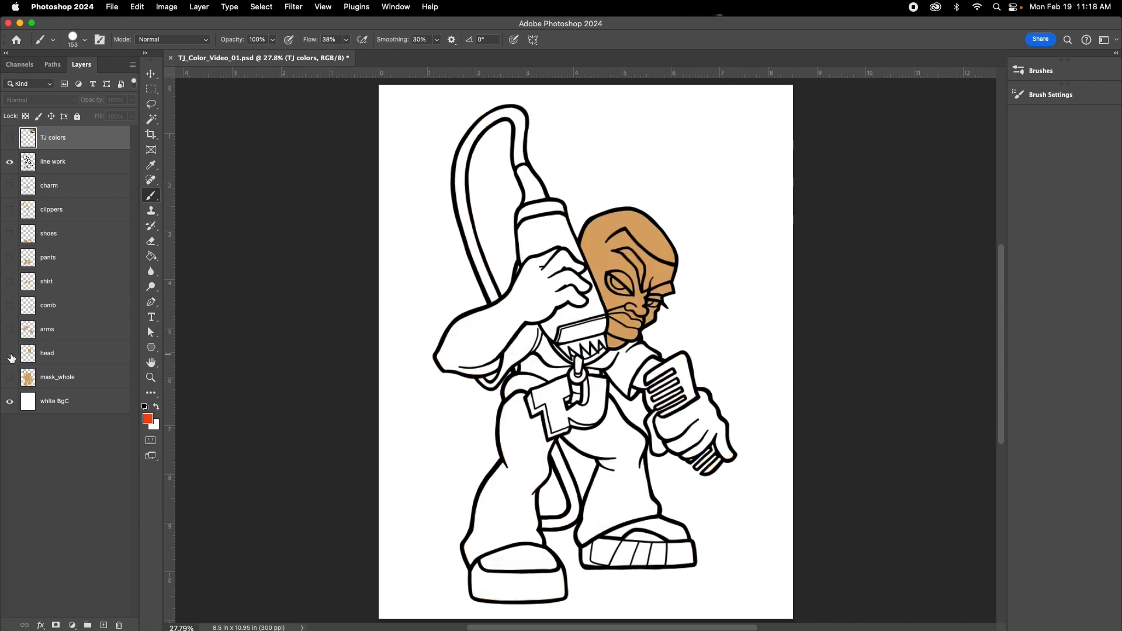
left_click(10, 354)
left_click(9, 331)
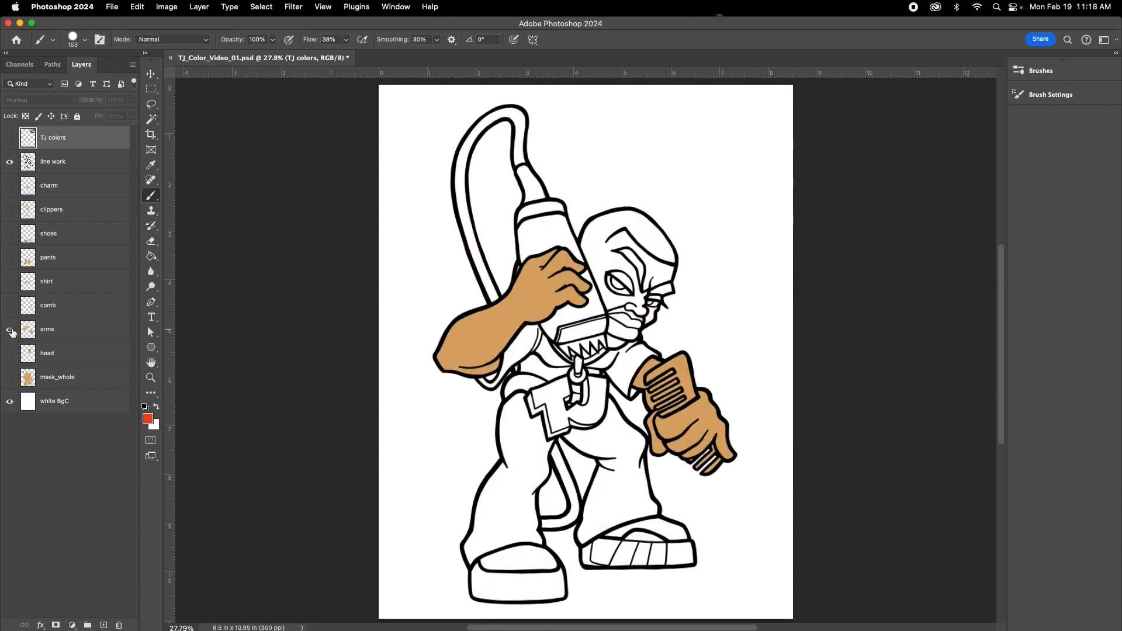
left_click(9, 330)
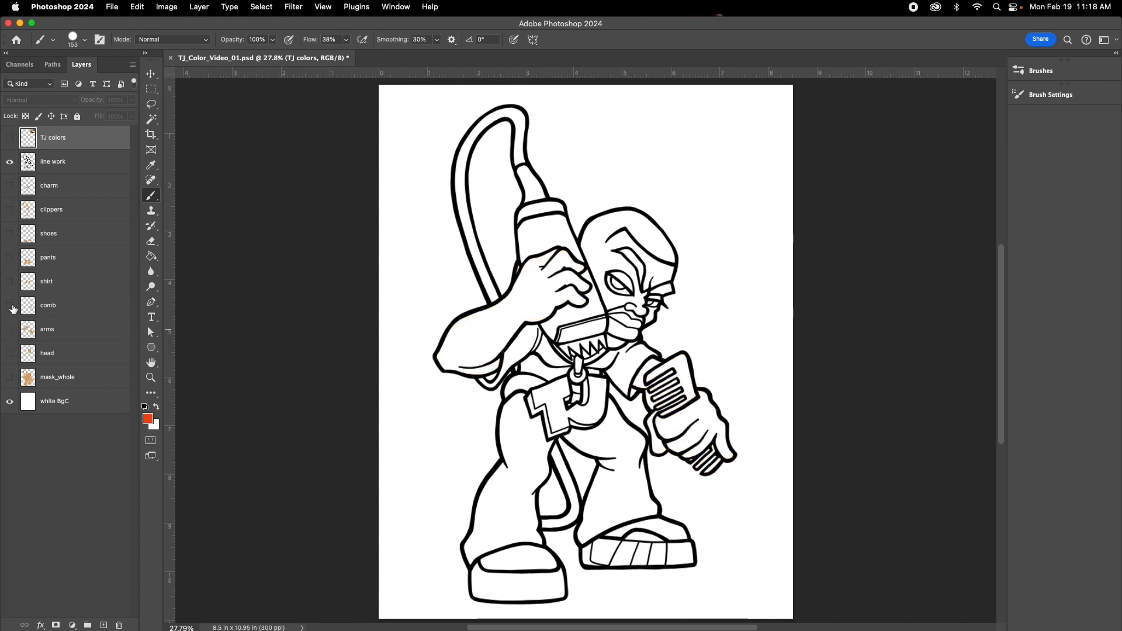
left_click(11, 306)
left_click(12, 303)
Step: Preview the shirt, pants, shoes, clippers and charm mask layers one at a time against the line work, hiding each again
left_click(10, 283)
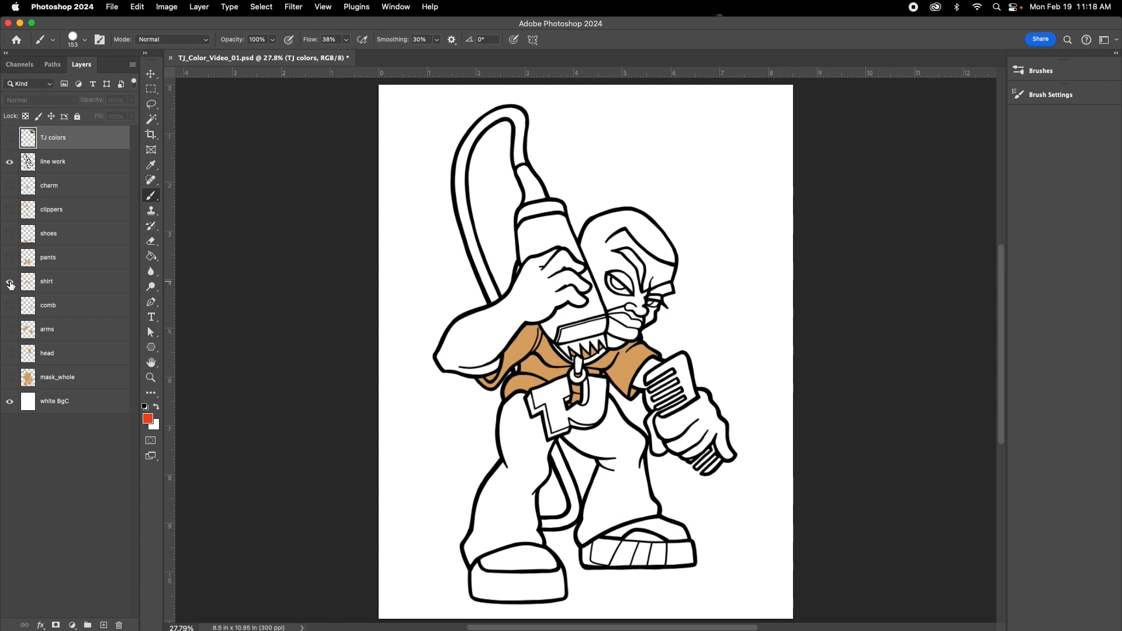
left_click(10, 283)
left_click(9, 258)
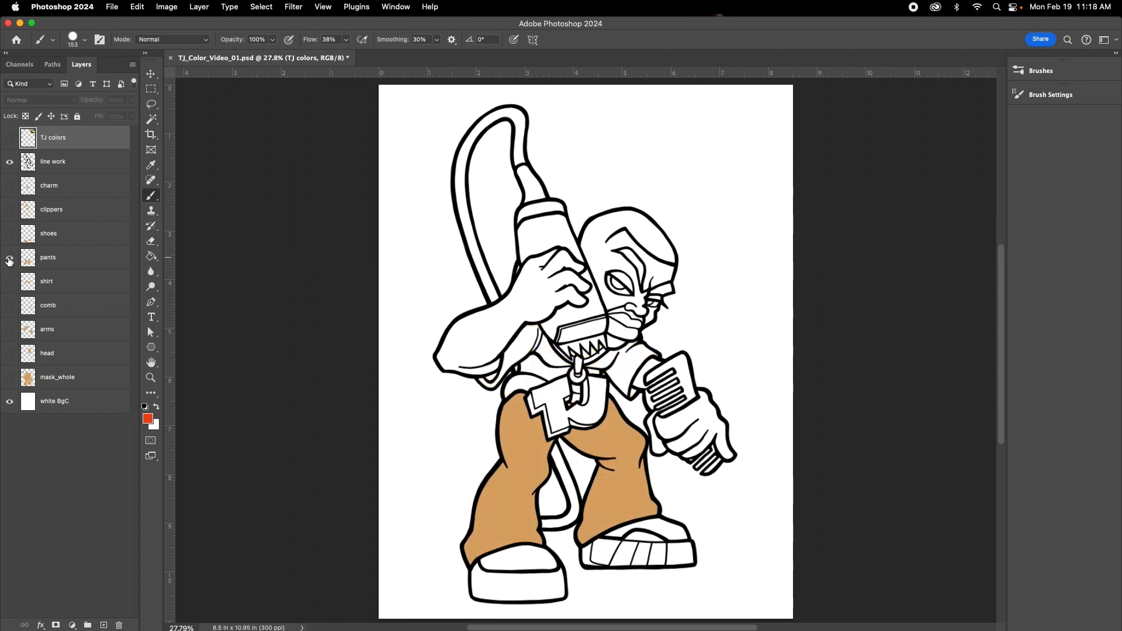
left_click(9, 259)
left_click(10, 235)
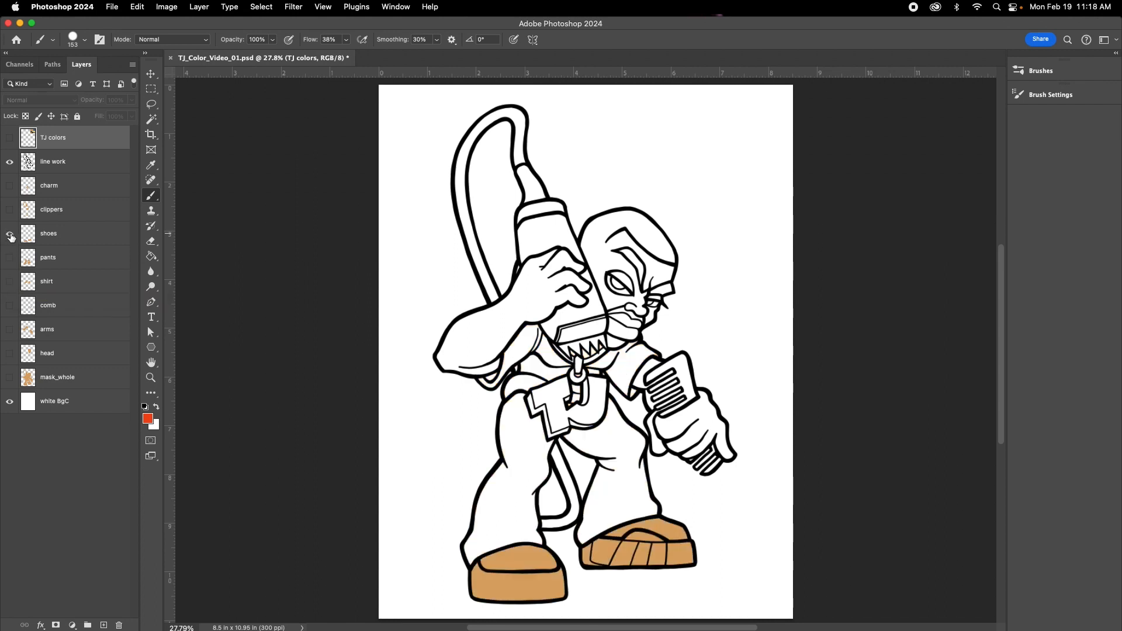
left_click(11, 234)
left_click(11, 209)
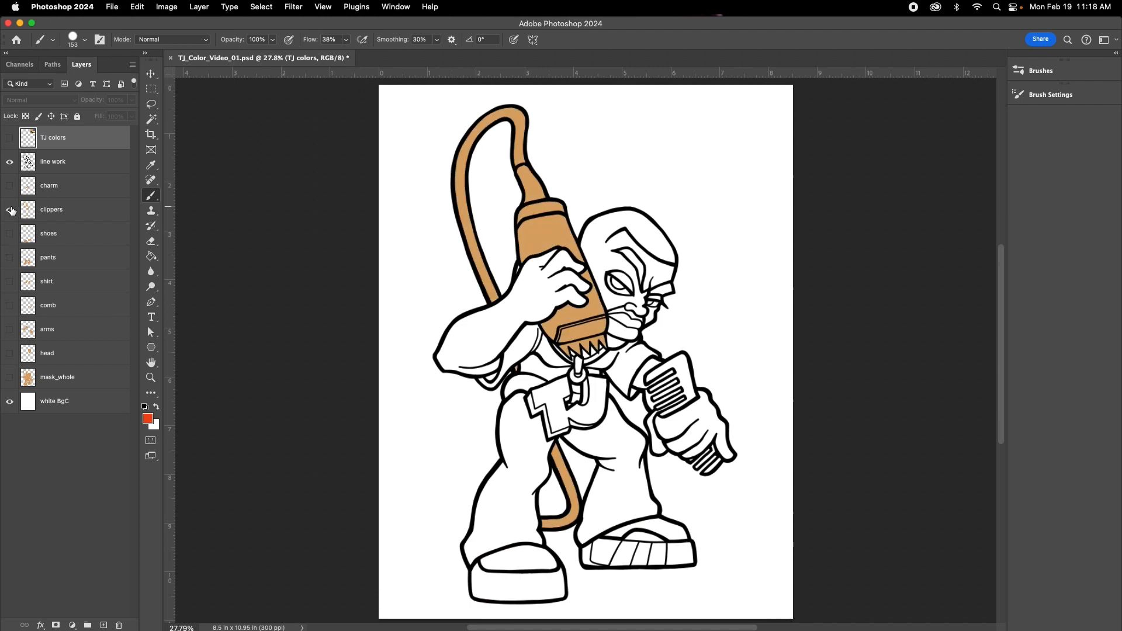
left_click(11, 210)
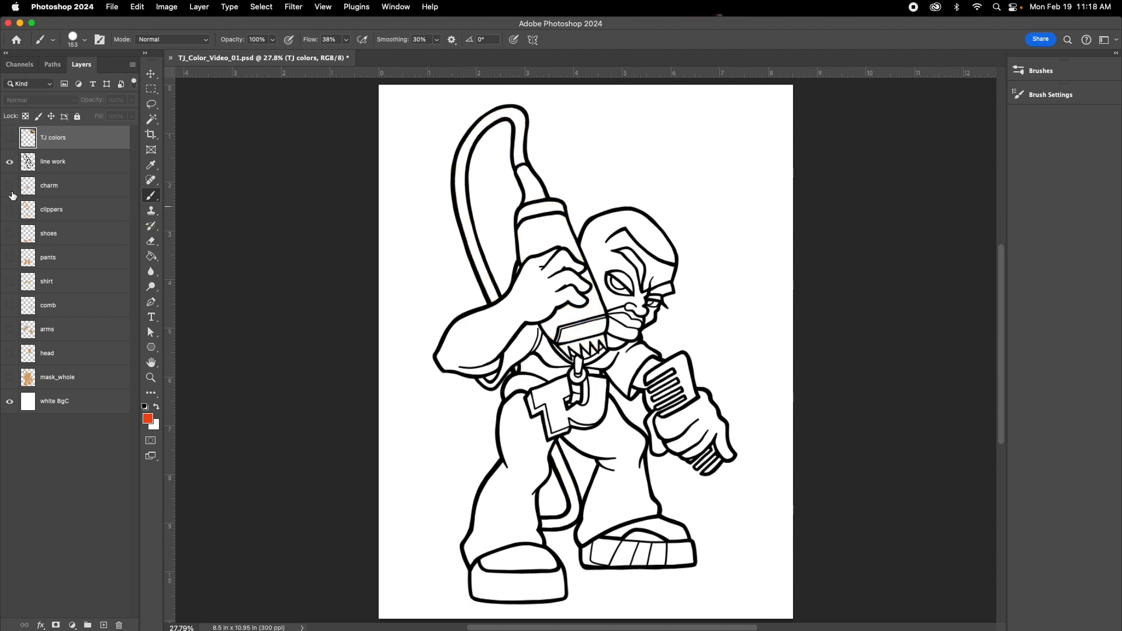
left_click(10, 186)
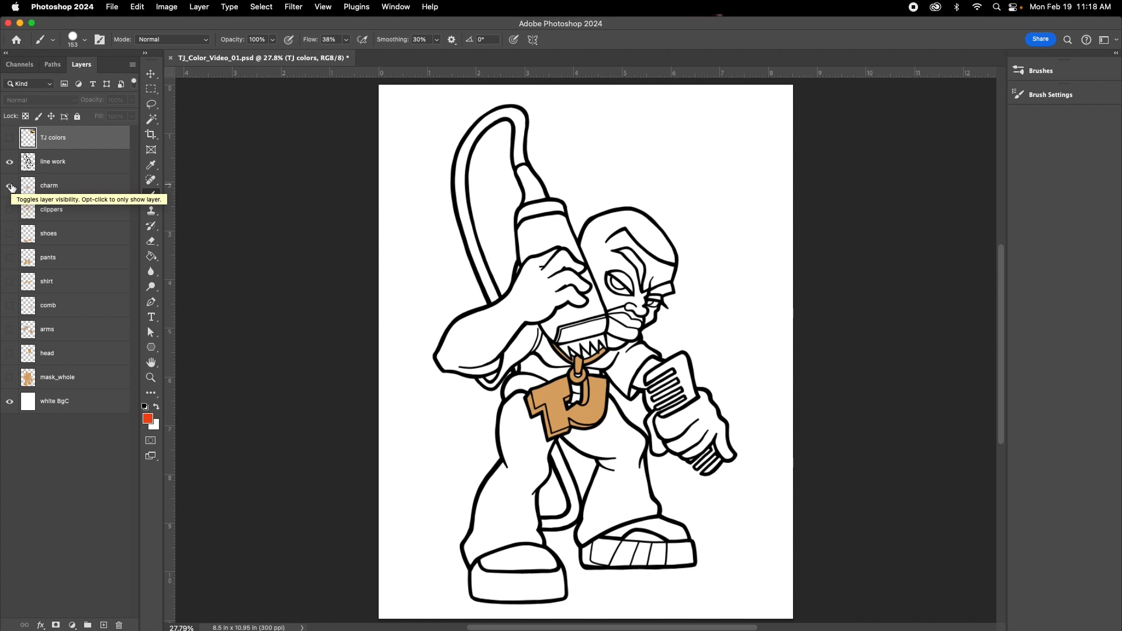
left_click(10, 186)
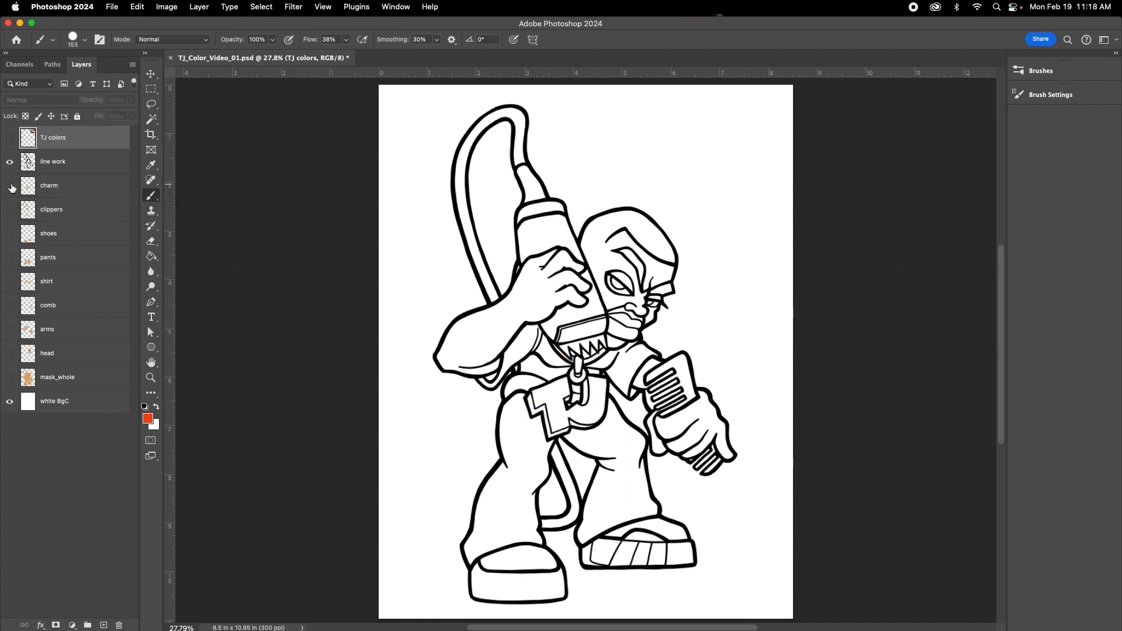
Step: Show the TJ colors, mask_whole and arms layers, and add a new layer above arms as a clipping mask
left_click(10, 139)
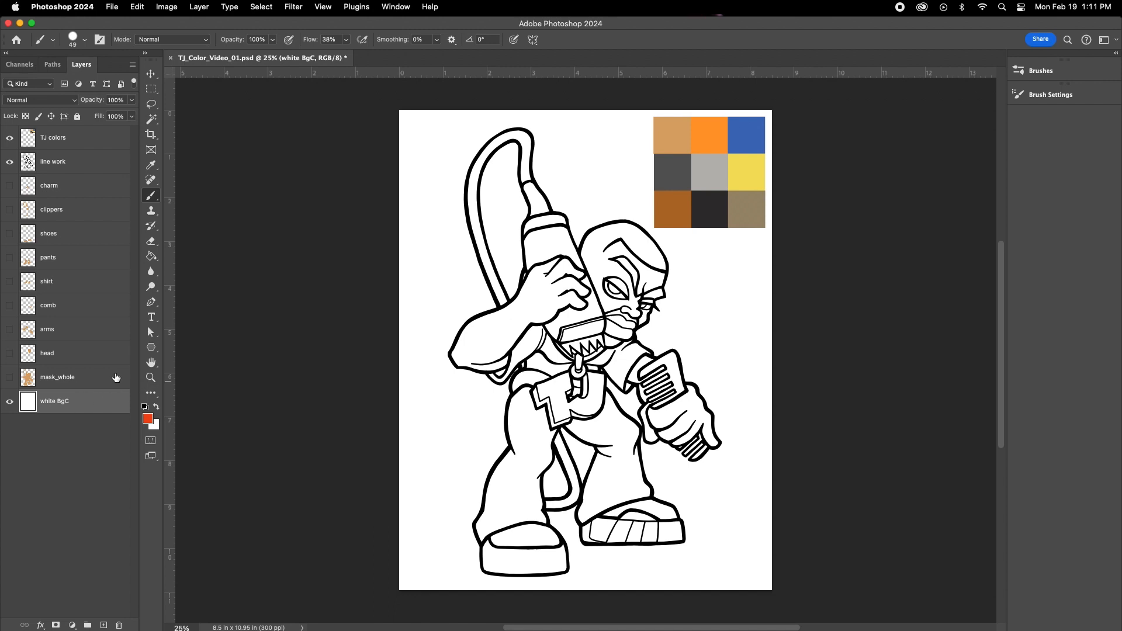
left_click(9, 378)
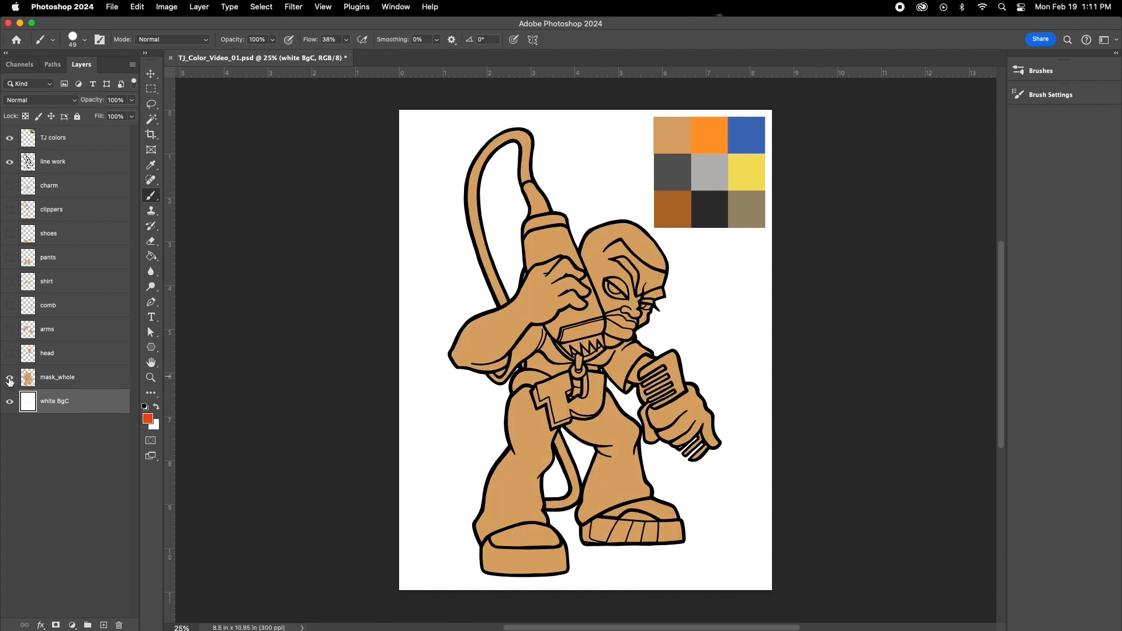
left_click(10, 329)
left_click(70, 330)
left_click(105, 624)
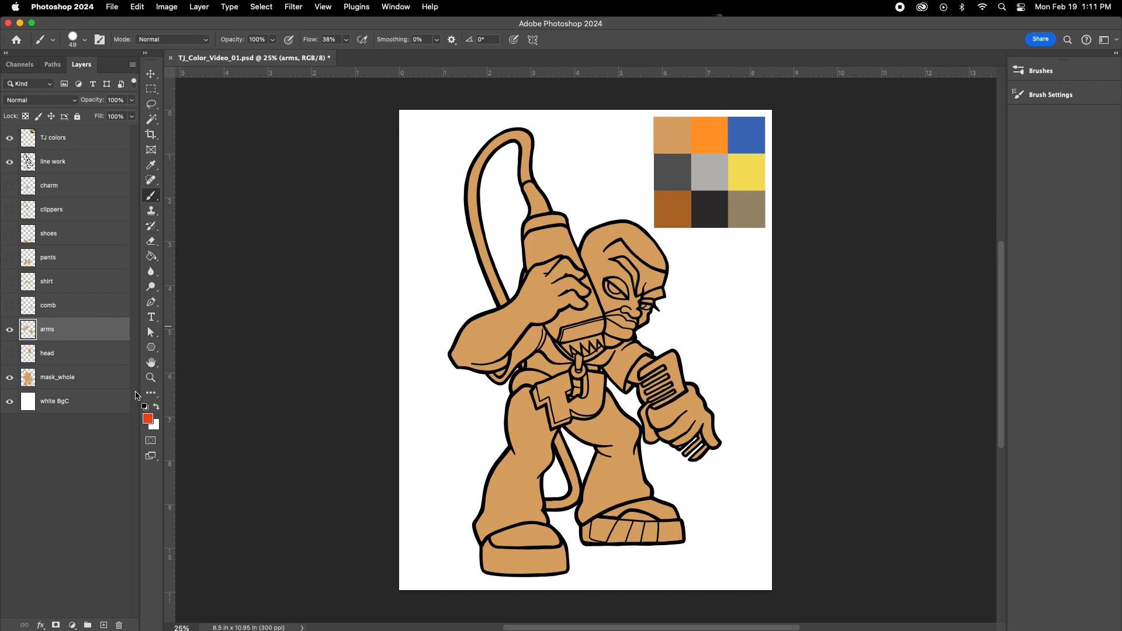
right_click(125, 329)
left_click(175, 329)
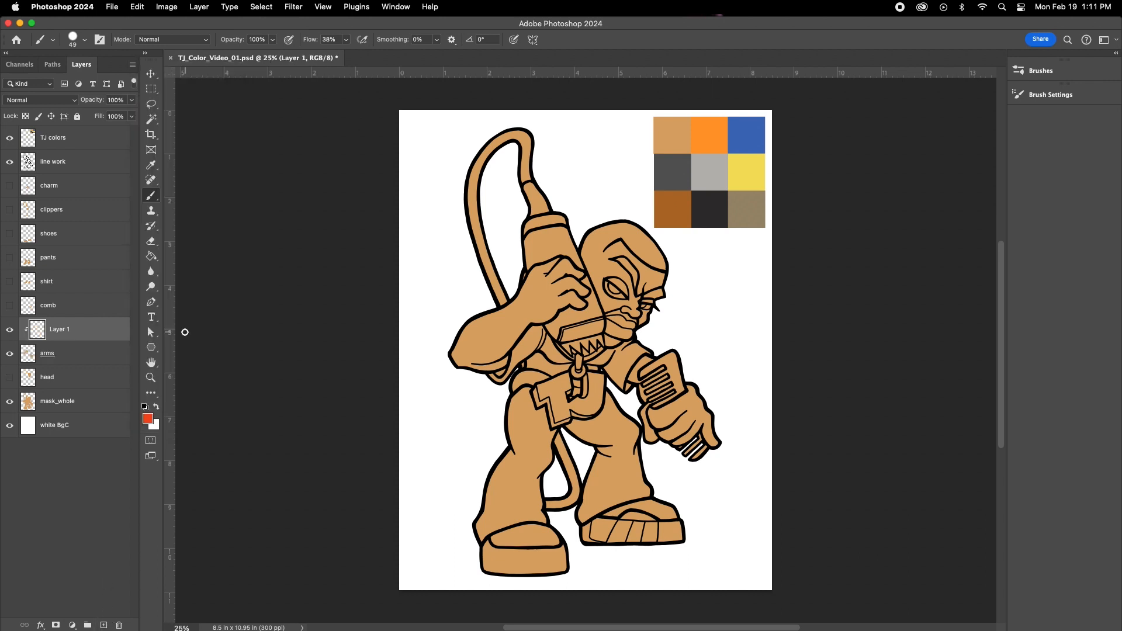
Step: Sample the brown palette swatch and paint the comb-holding arm and hand with a 175 px Hard Round brush on the clipped layer
left_click(152, 166)
left_click(680, 199)
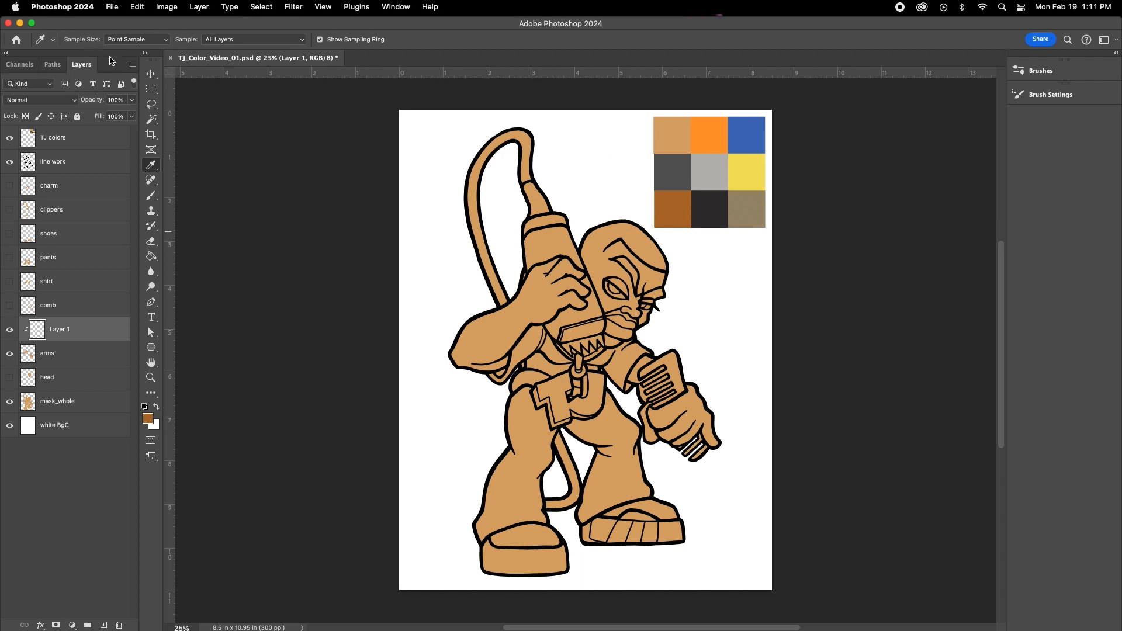
left_click(151, 195)
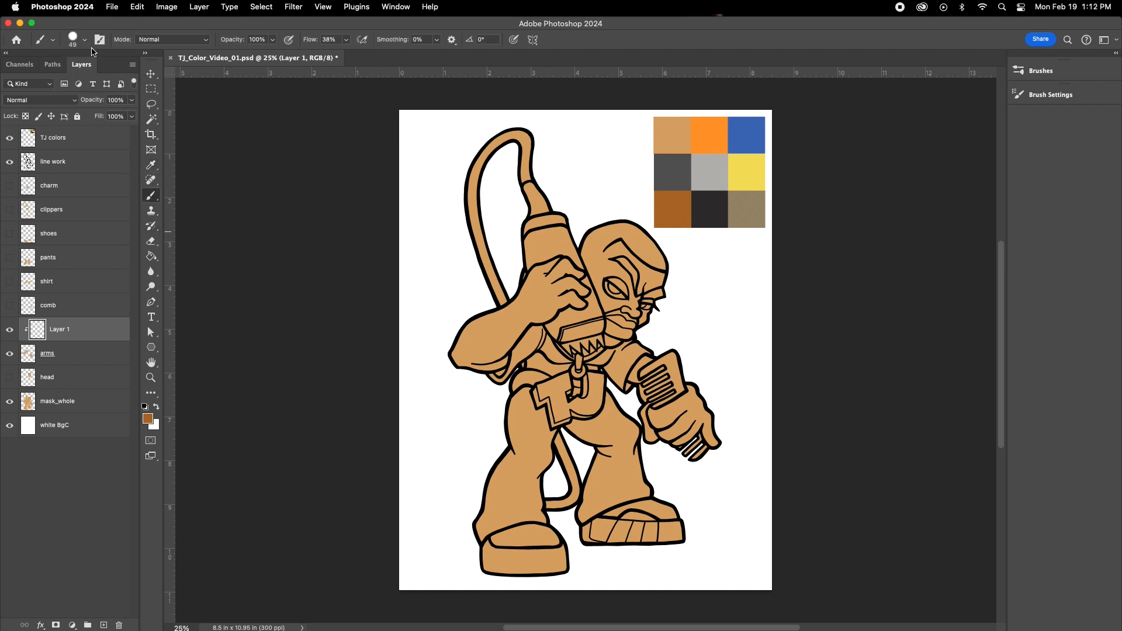
left_click(76, 40)
left_click_drag(88, 78, 114, 75)
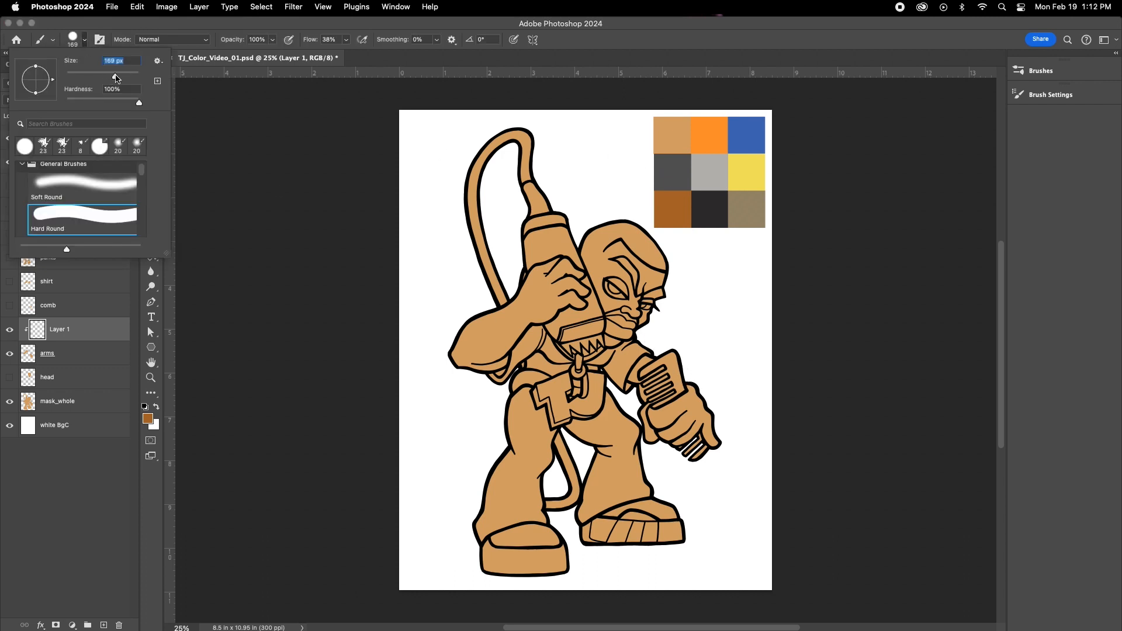
mouse_move(677, 351)
left_mouse_down()
mouse_move(649, 392)
mouse_move(673, 433)
mouse_move(710, 430)
left_mouse_up()
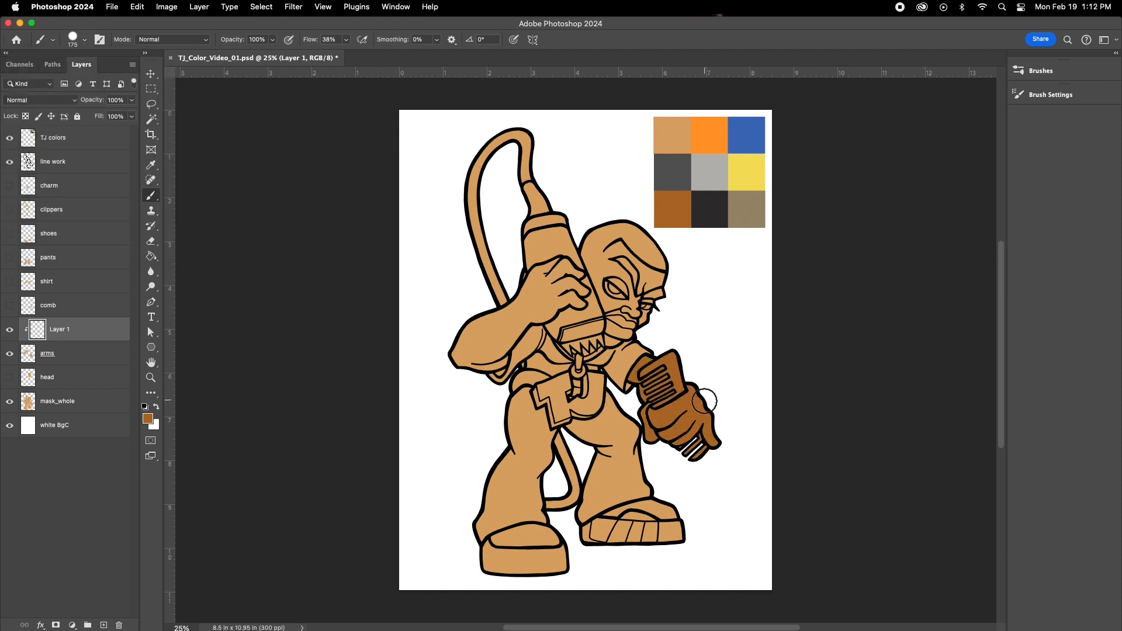
Step: Add a new layer above the comb layer and make it a clipping mask
left_click(70, 307)
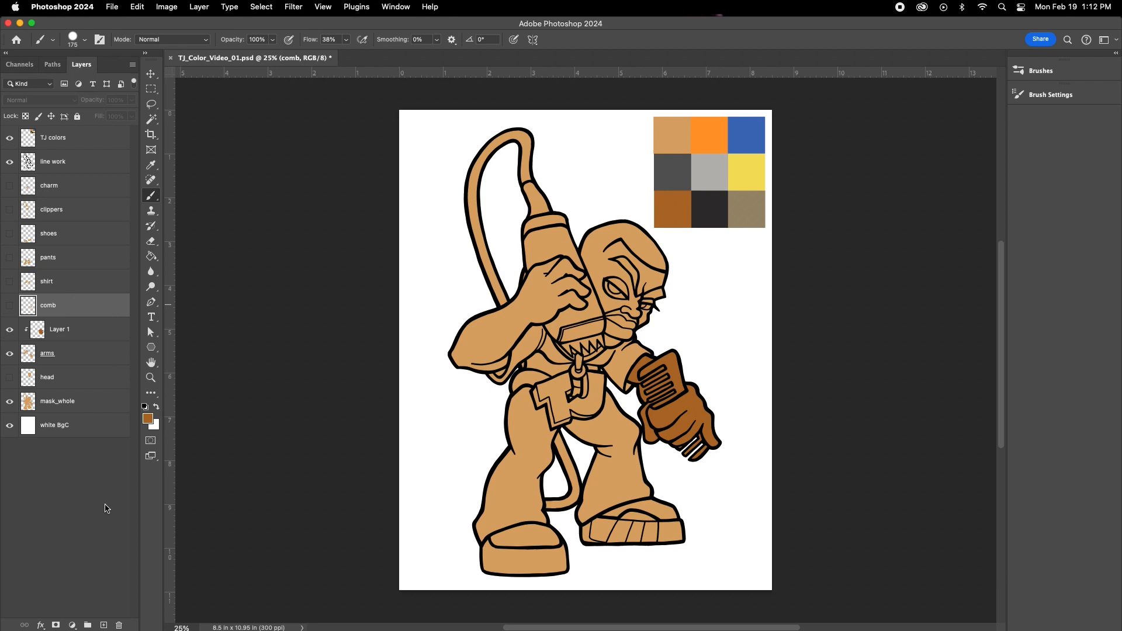
left_click(104, 624)
right_click(117, 305)
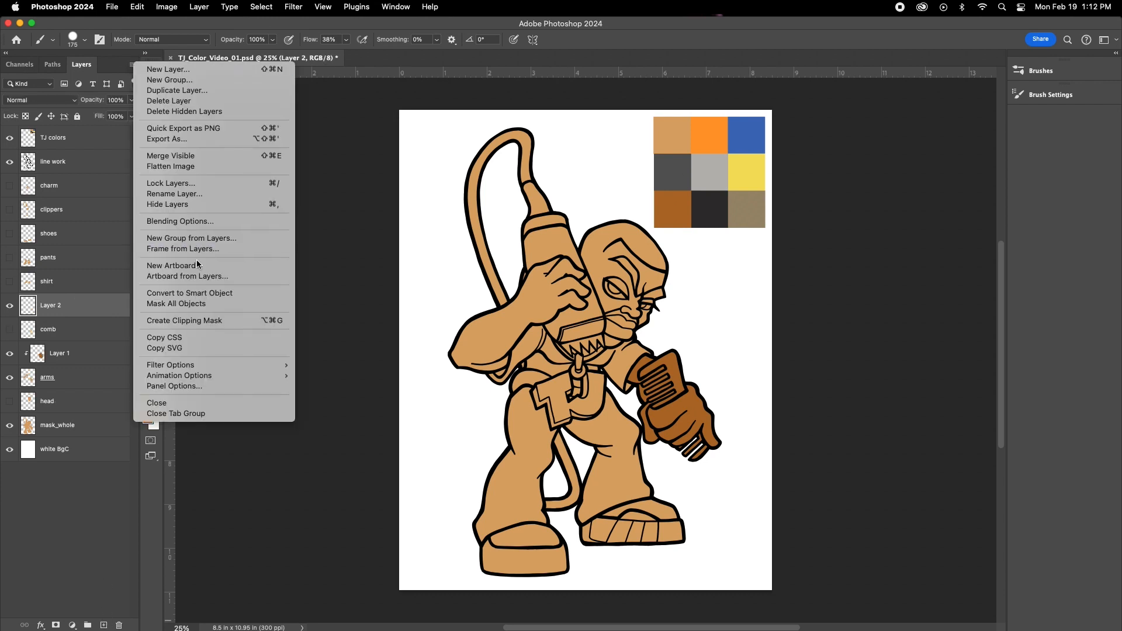
left_click(196, 319)
Step: Show the comb mask and paint the comb with the dark gray palette color on its clipped layer
left_click(151, 165)
left_click(675, 174)
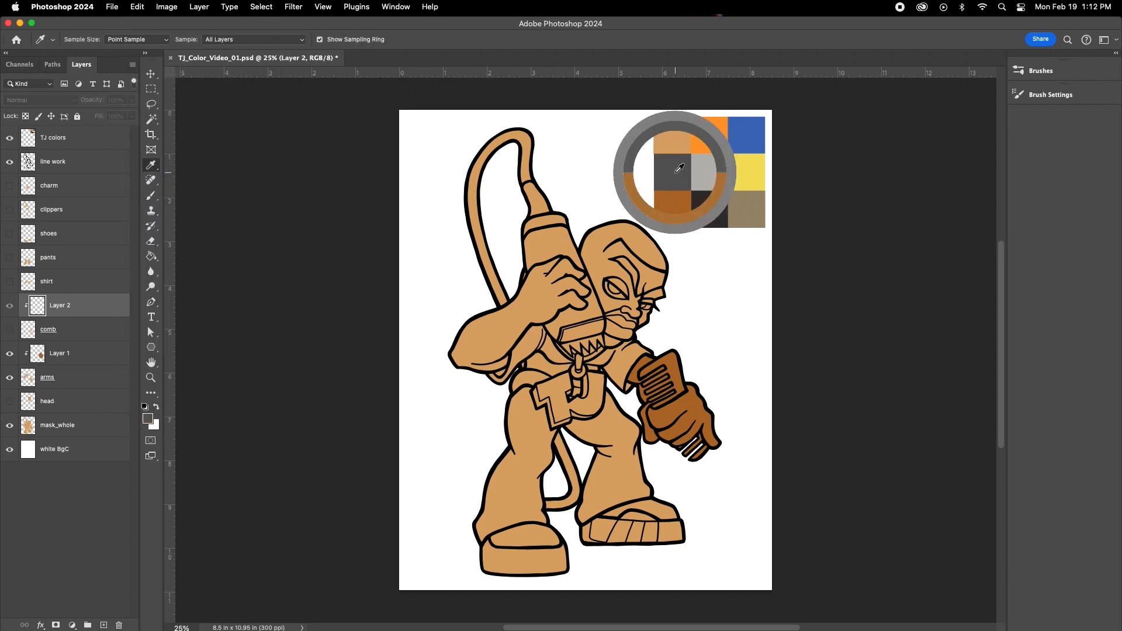
left_click(151, 196)
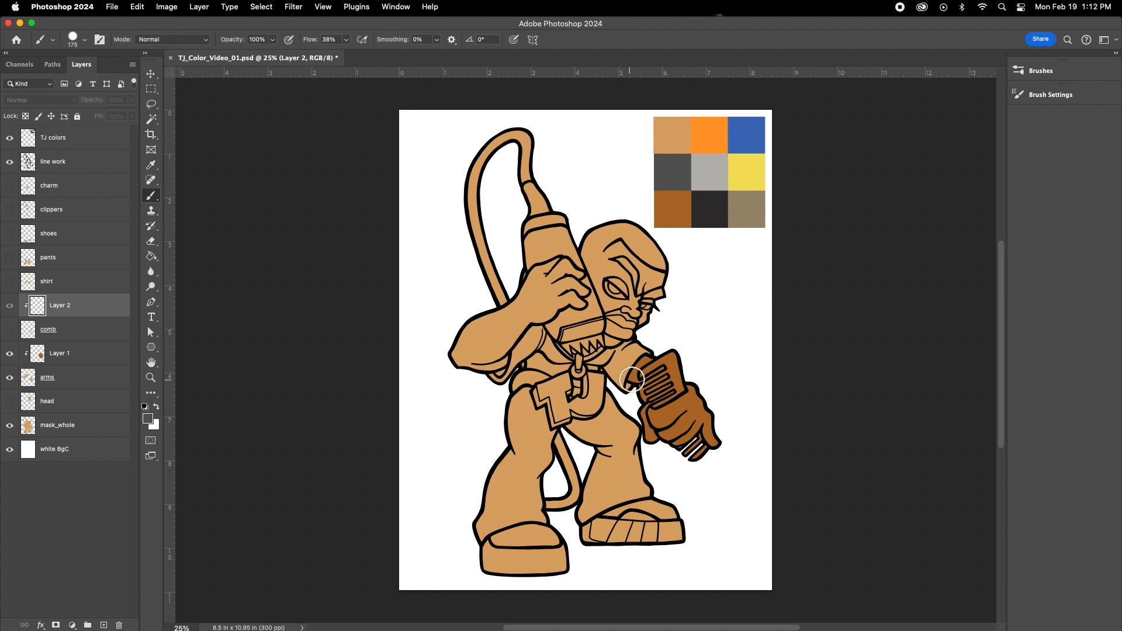
left_click(9, 330)
left_click_drag(681, 368, 694, 382)
left_click_drag(693, 447, 708, 435)
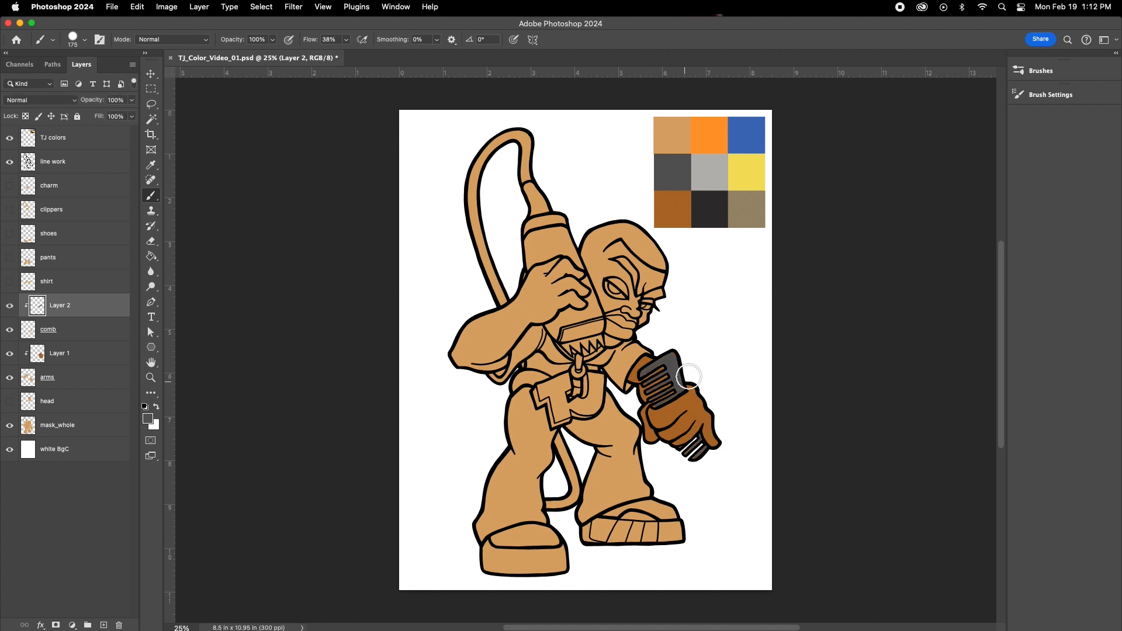
Step: Show the shirt mask and add a new layer above it as a clipping mask
left_click(49, 282)
left_click(10, 281)
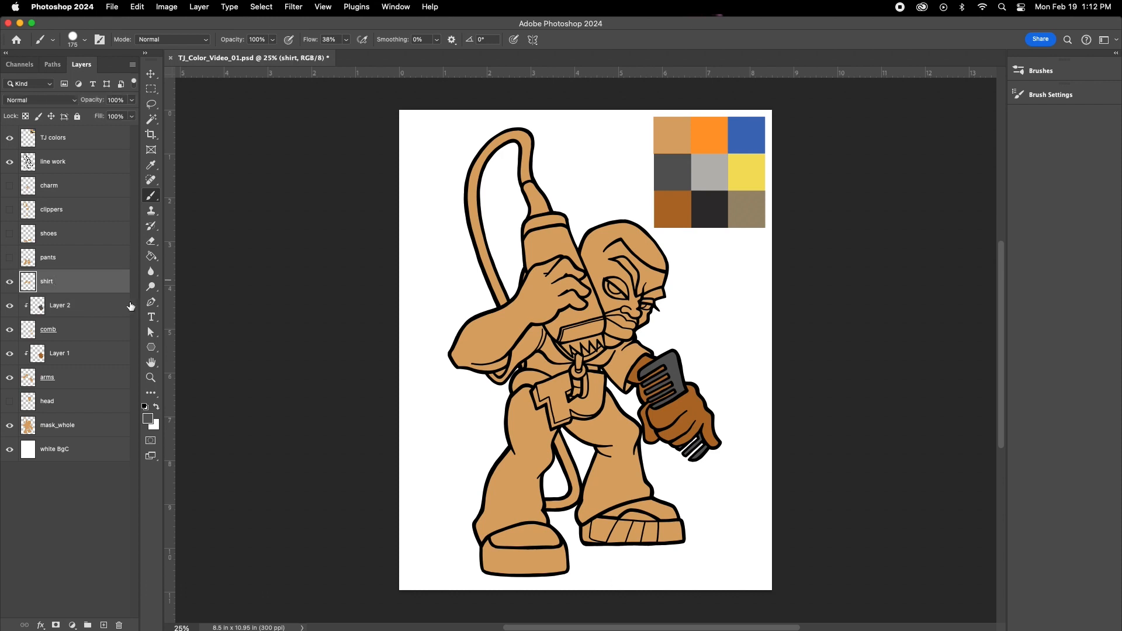
left_click(103, 625)
left_click(132, 64)
left_click(208, 331)
Step: Sample the orange palette swatch and paint the shirt with the Brush tool on its clipped layer
key("i")
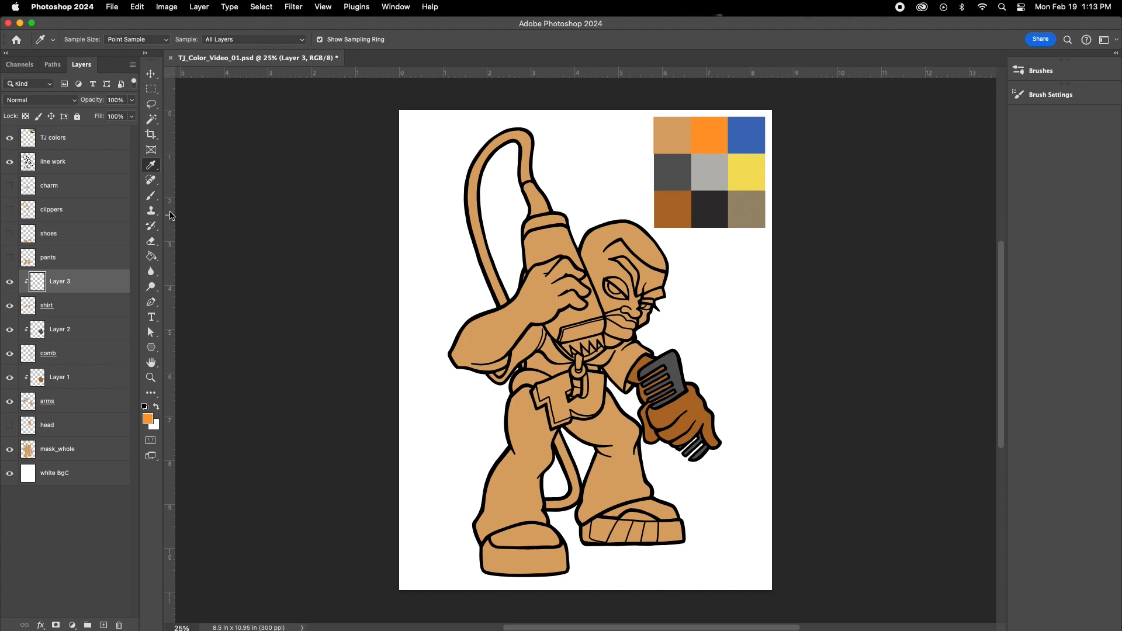
key("b")
mouse_move(548, 308)
left_mouse_down()
mouse_move(475, 386)
mouse_move(572, 326)
mouse_move(551, 380)
mouse_move(578, 393)
mouse_move(619, 367)
mouse_move(620, 405)
mouse_move(533, 333)
mouse_move(509, 368)
left_mouse_up()
Step: Show the pants mask and add a new layer above it as a clipping mask
left_click(58, 254)
left_click(10, 258)
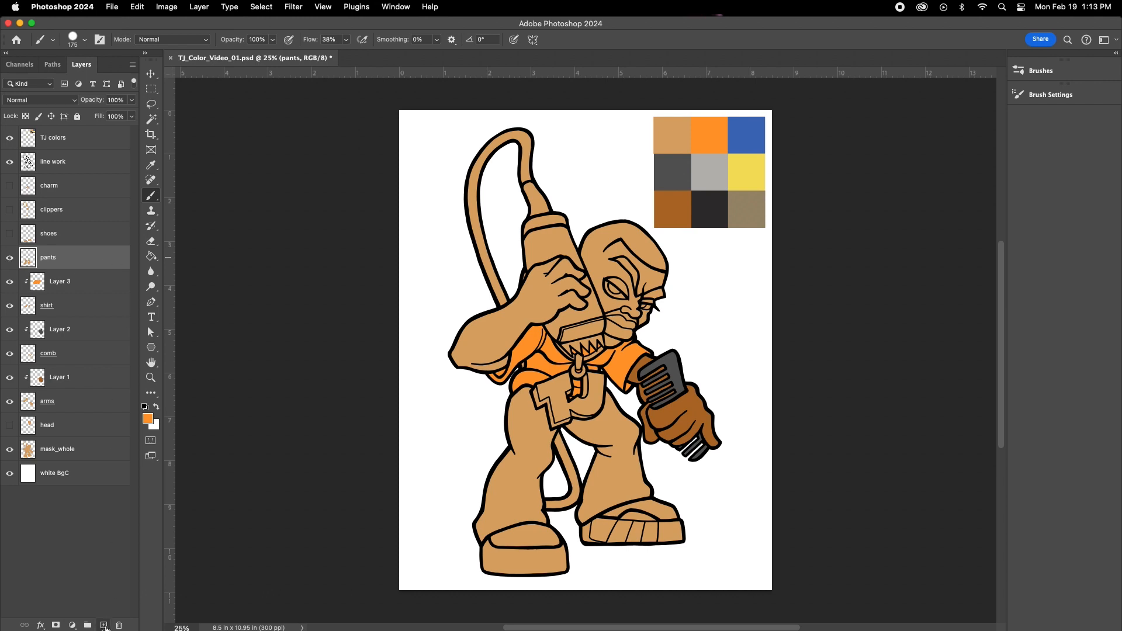
left_click(105, 626)
right_click(129, 257)
left_click(202, 331)
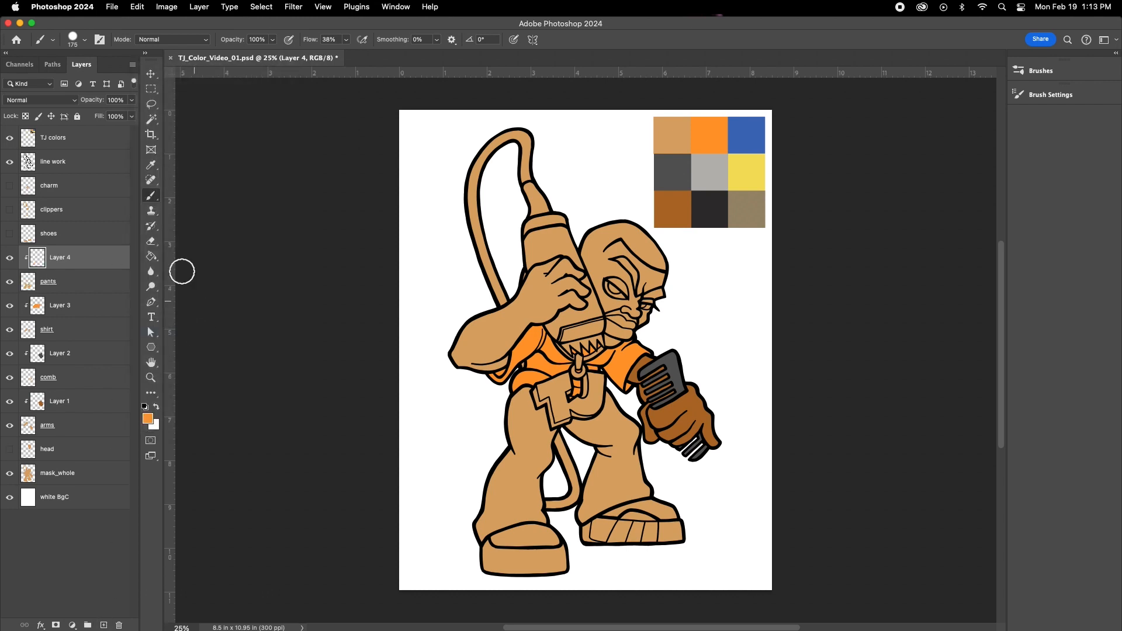
Step: Sample the blue palette swatch and paint both pant legs with the Brush tool on the layer clipped to pants
left_click(150, 167)
key("b")
mouse_move(541, 398)
left_mouse_down()
mouse_move(523, 426)
mouse_move(532, 460)
mouse_move(511, 544)
mouse_move(628, 380)
mouse_move(597, 503)
mouse_move(675, 488)
left_mouse_up()
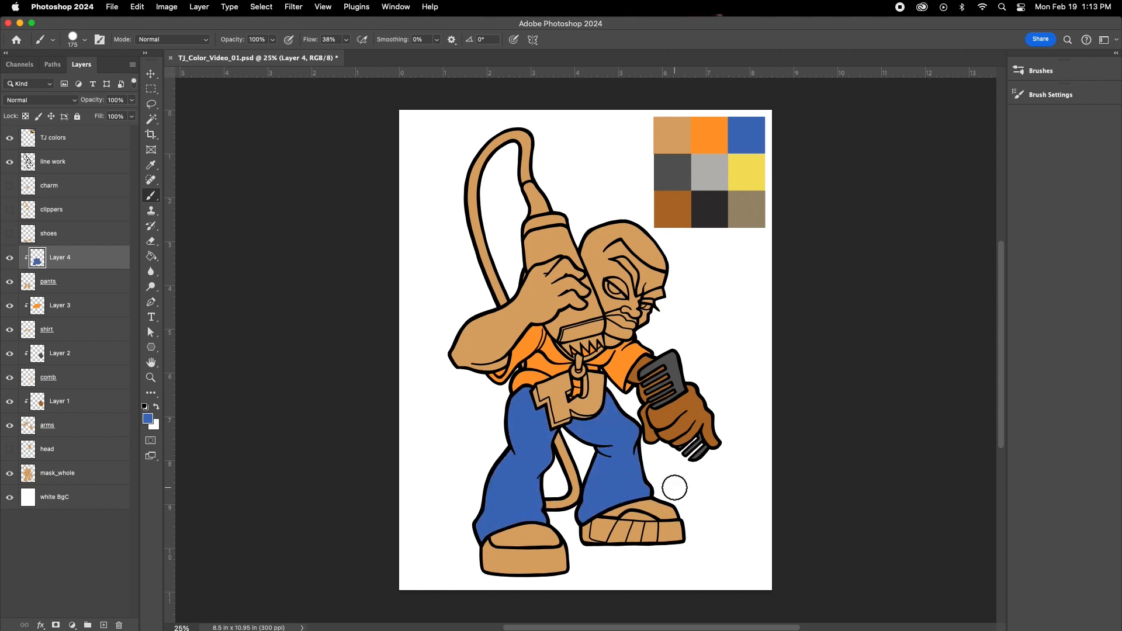
Step: Show the shoes mask and add a new layer above it as a clipping mask
left_click(64, 233)
left_click(9, 233)
left_click(103, 625)
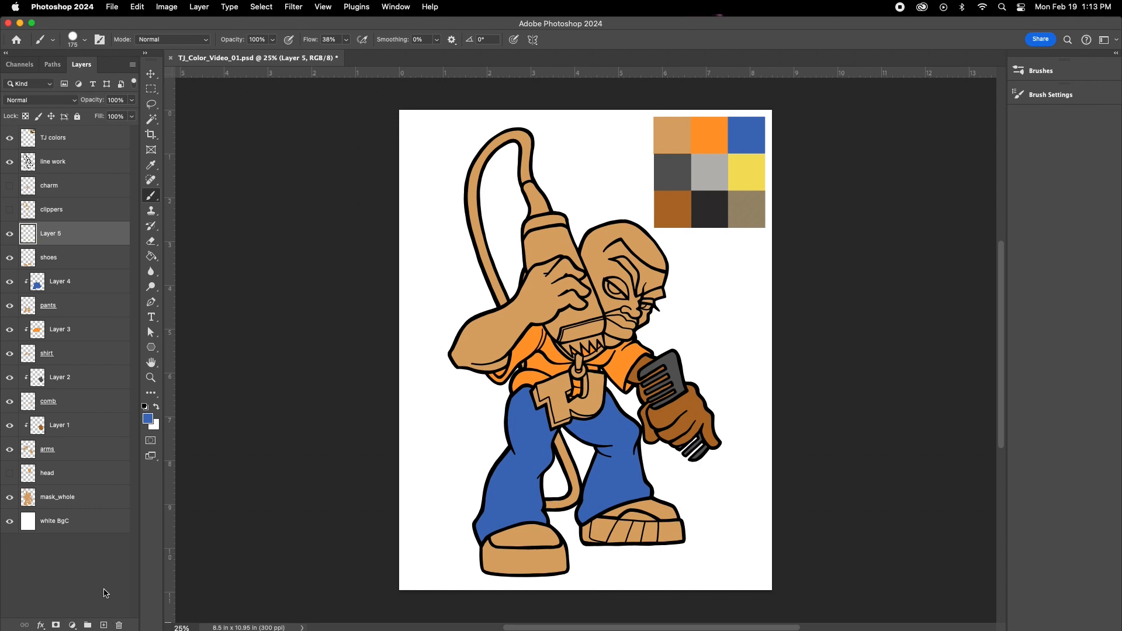
left_click(132, 64)
left_click(183, 332)
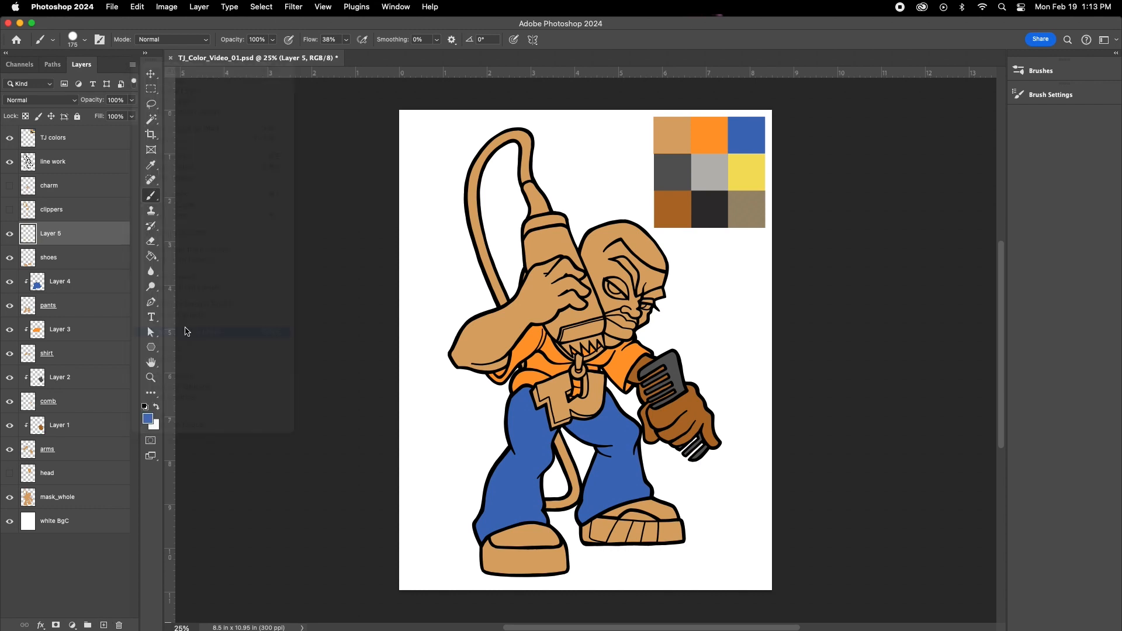
Step: Sample the dark gray palette swatch and paint the upper parts of both shoes on the layer clipped to shoes
left_click(152, 166)
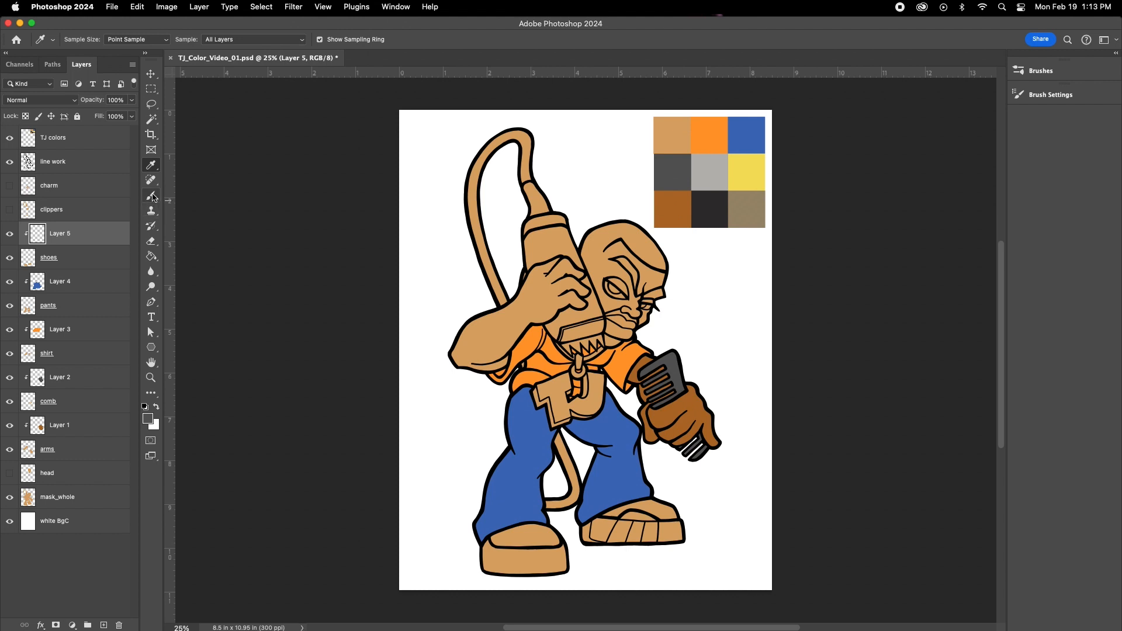
key("b")
mouse_move(494, 538)
left_mouse_down()
mouse_move(528, 530)
mouse_move(504, 542)
left_mouse_up()
mouse_move(596, 503)
left_mouse_down()
mouse_move(701, 509)
mouse_move(600, 508)
mouse_move(675, 506)
mouse_move(626, 496)
left_mouse_up()
Step: Sample the light gray palette swatch and paint the soles of both shoes on the same clipped layer
left_click(152, 166)
key("b")
mouse_move(479, 560)
left_mouse_down()
mouse_move(573, 576)
mouse_move(478, 570)
mouse_move(480, 549)
mouse_move(553, 560)
mouse_move(566, 557)
mouse_move(494, 562)
mouse_move(620, 549)
mouse_move(592, 532)
mouse_move(690, 538)
mouse_move(602, 531)
left_mouse_up()
Step: Resize the Hard Round brush to 175 px
left_click(85, 39)
left_click_drag(116, 74, 118, 78)
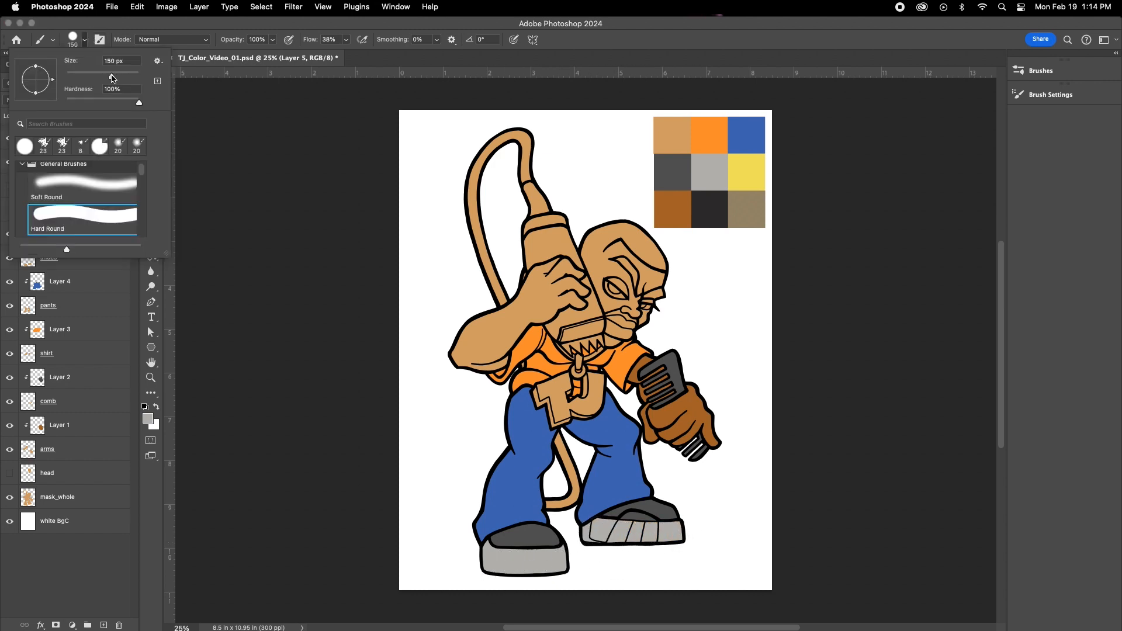
key("Return")
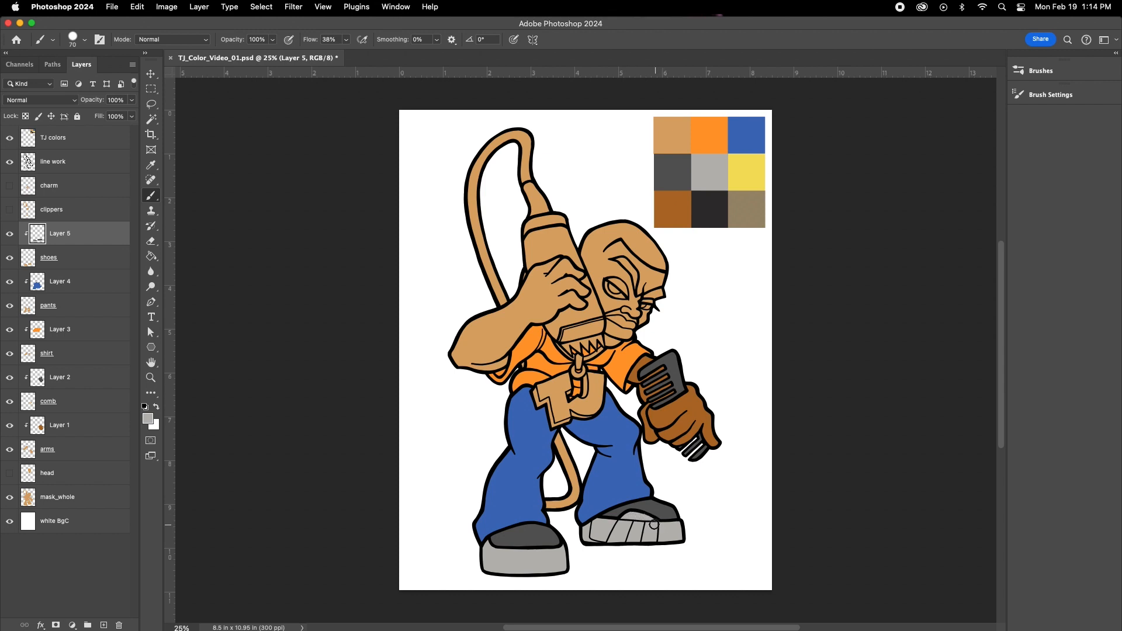
left_click(85, 40)
left_click_drag(96, 75, 100, 76)
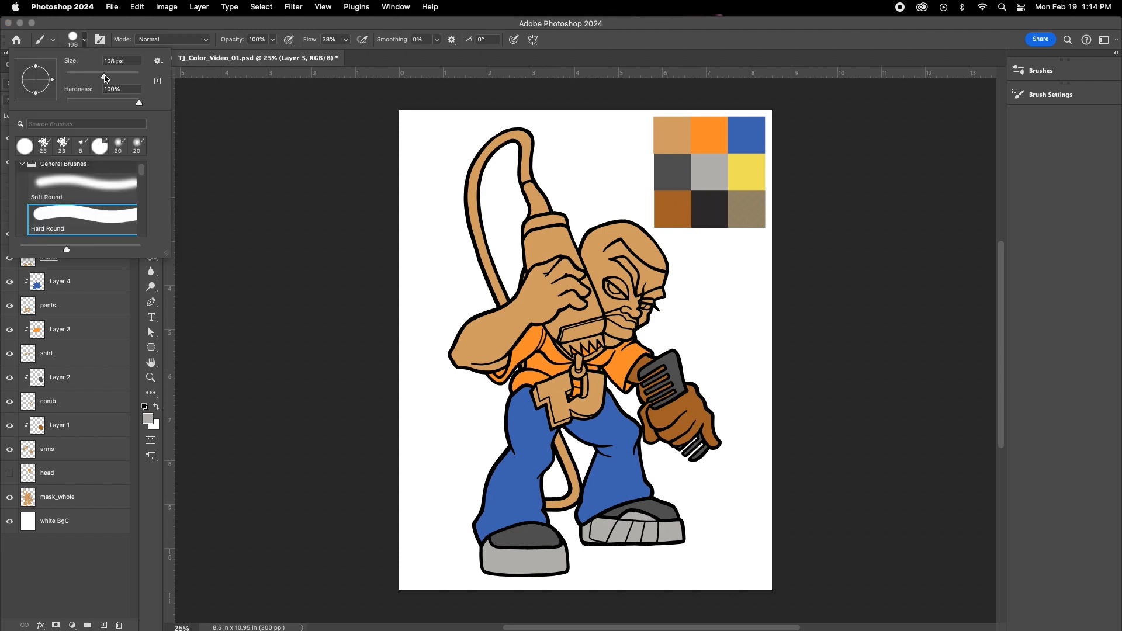
left_click(146, 573)
Step: Show the clippers mask and add a new layer above it as a clipping mask
left_click(65, 211)
left_click(10, 210)
left_click(104, 625)
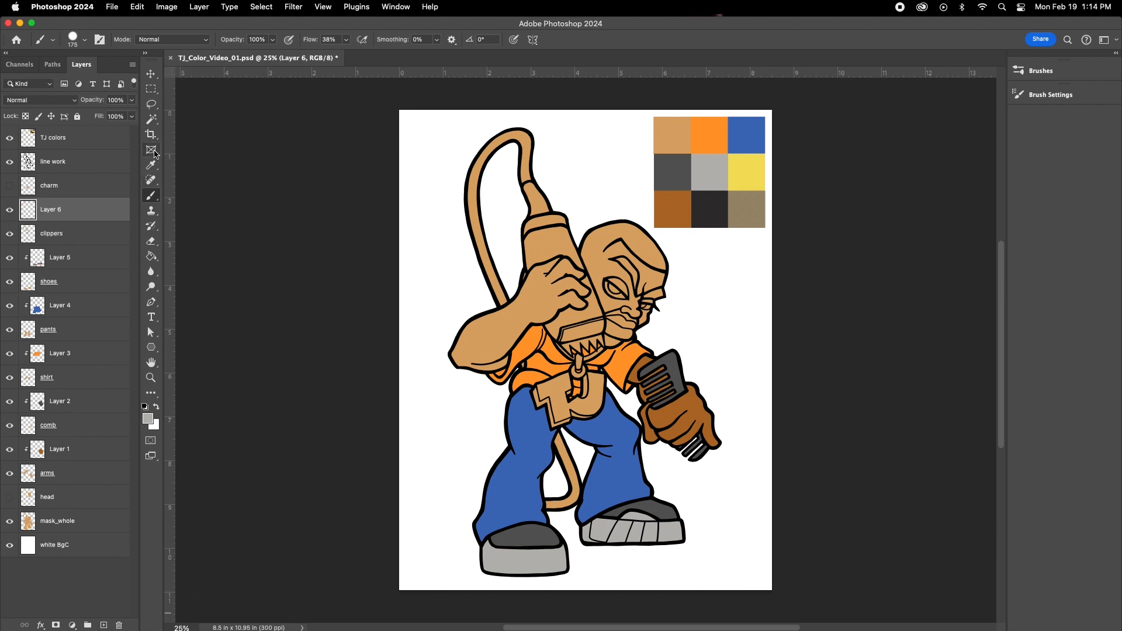
left_click(133, 64)
left_click(195, 332)
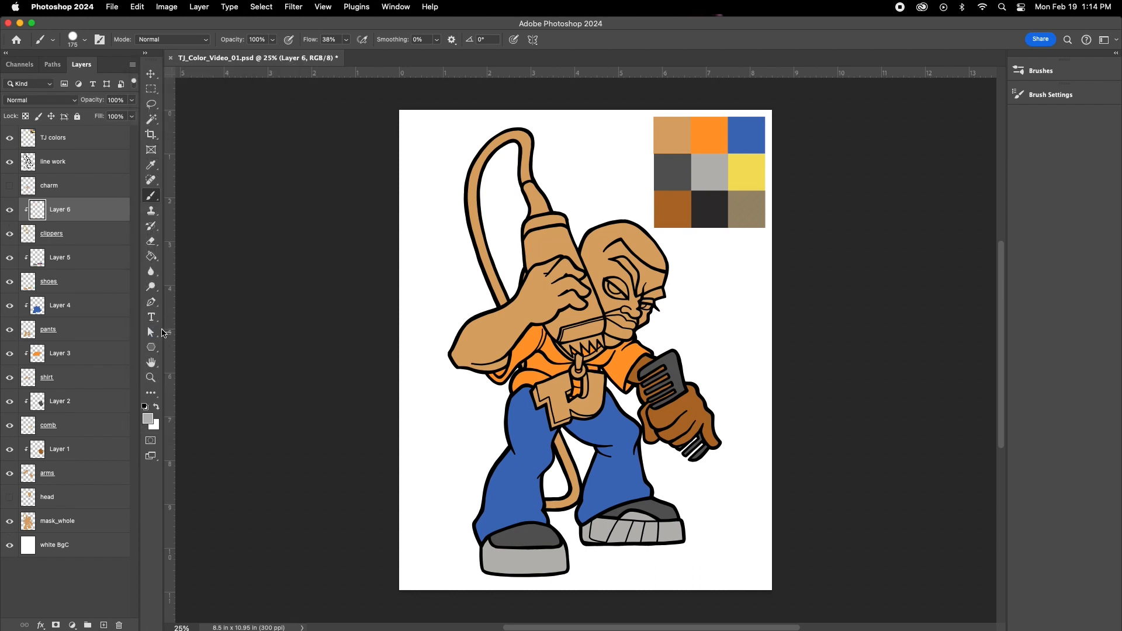
Step: Sample the light gray palette swatch and paint the clippers' body and the lower cord on the layer clipped to clippers
left_click(151, 165)
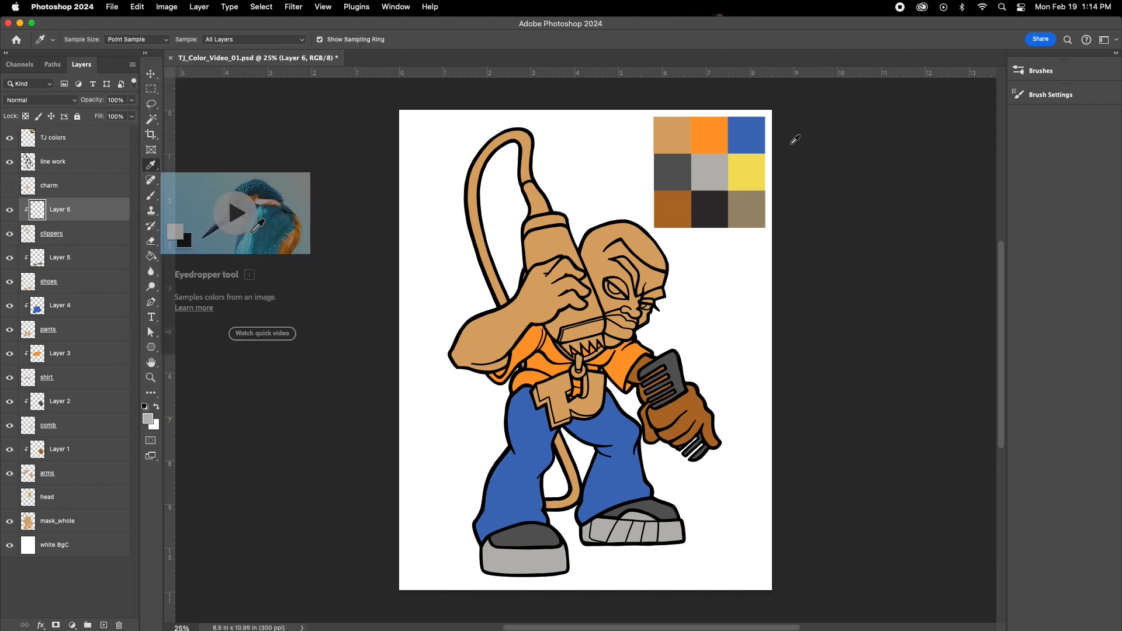
left_click(150, 196)
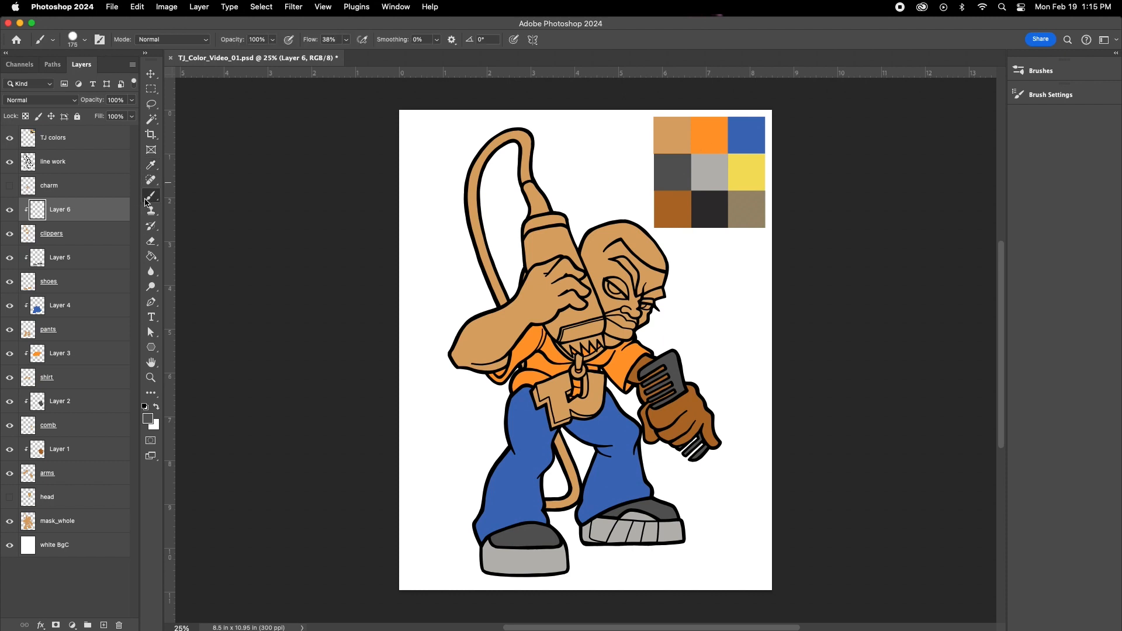
left_click(150, 166)
key("b")
mouse_move(641, 315)
left_mouse_down()
mouse_move(562, 354)
mouse_move(614, 324)
mouse_move(566, 325)
mouse_move(608, 294)
mouse_move(545, 290)
mouse_move(563, 260)
mouse_move(525, 263)
mouse_move(563, 246)
mouse_move(525, 249)
mouse_move(568, 224)
left_mouse_up()
mouse_move(559, 438)
left_mouse_down()
mouse_move(568, 500)
mouse_move(565, 431)
left_mouse_up()
Step: Sample the dark gray palette swatch and paint the upper cord of the clippers on the same clipped layer
left_click(149, 166)
left_click(672, 173)
left_click(150, 196)
mouse_move(536, 188)
left_mouse_down()
mouse_move(529, 204)
mouse_move(550, 200)
mouse_move(476, 155)
mouse_move(519, 361)
mouse_move(489, 265)
left_mouse_up()
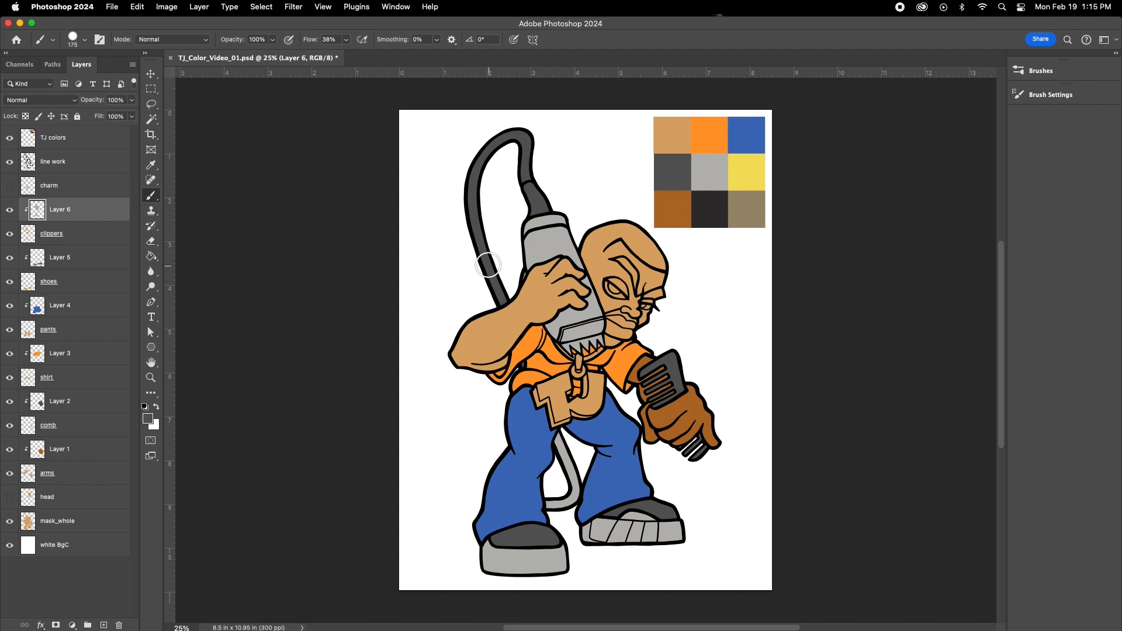
Step: Show the charm mask and add a new layer above it as a clipping mask
left_click(67, 185)
left_click(10, 185)
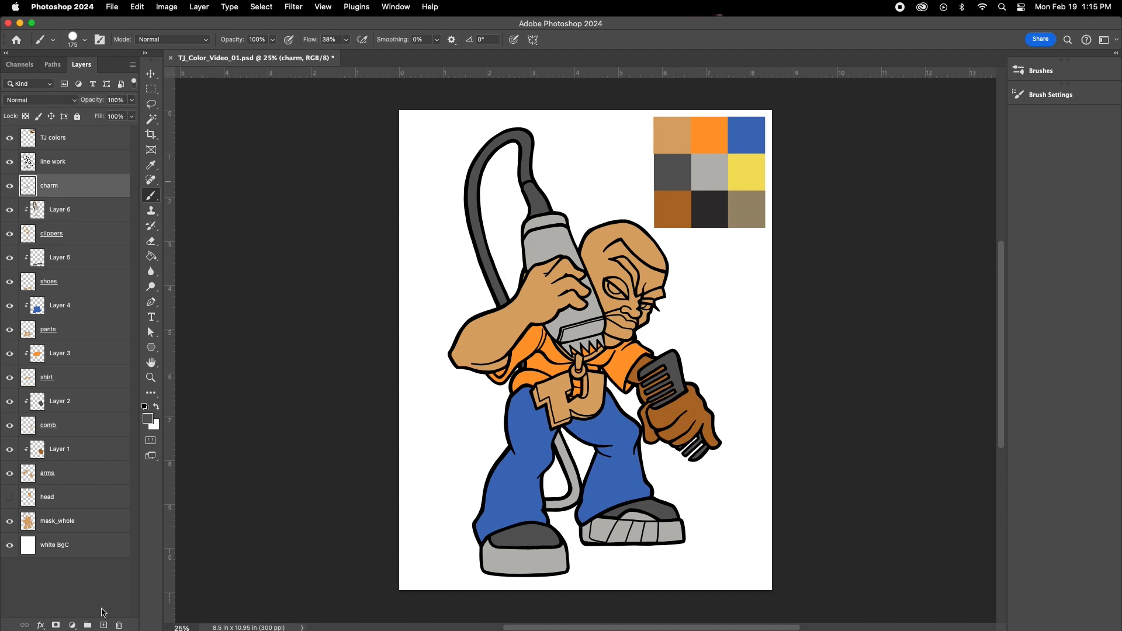
left_click(104, 625)
left_click(133, 65)
left_click(180, 331)
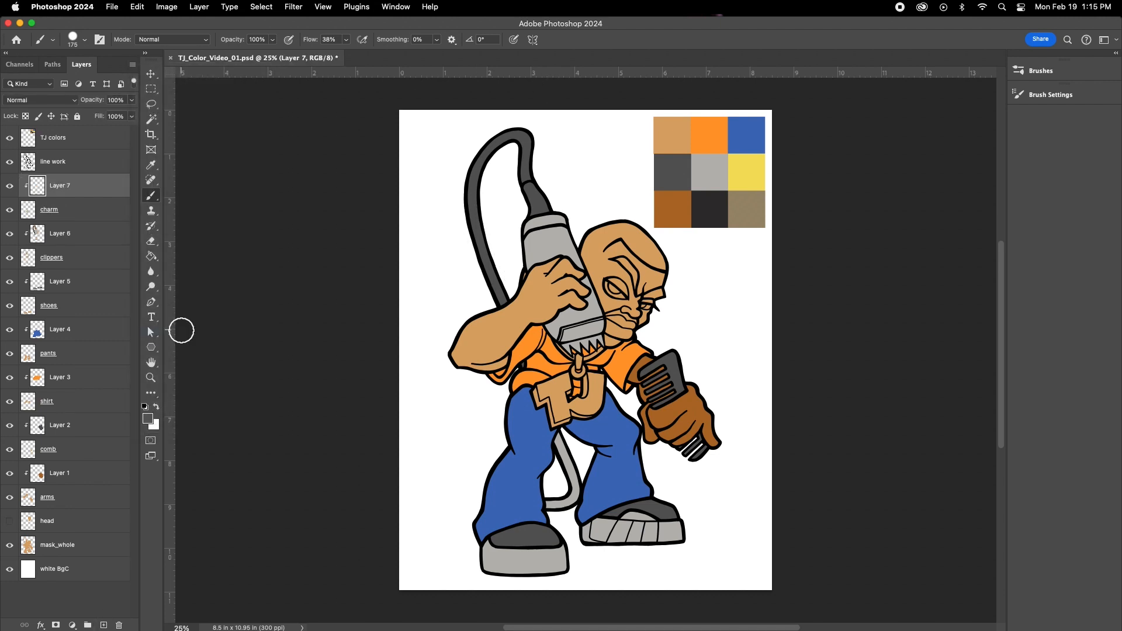
Step: Sample the yellow palette swatch and paint the TJ charm and its chain on the layer clipped to charm
left_click(151, 166)
left_click(151, 196)
mouse_move(552, 345)
left_mouse_down()
mouse_move(615, 344)
mouse_move(561, 387)
mouse_move(564, 409)
mouse_move(610, 397)
mouse_move(608, 381)
mouse_move(560, 366)
mouse_move(594, 402)
left_mouse_up()
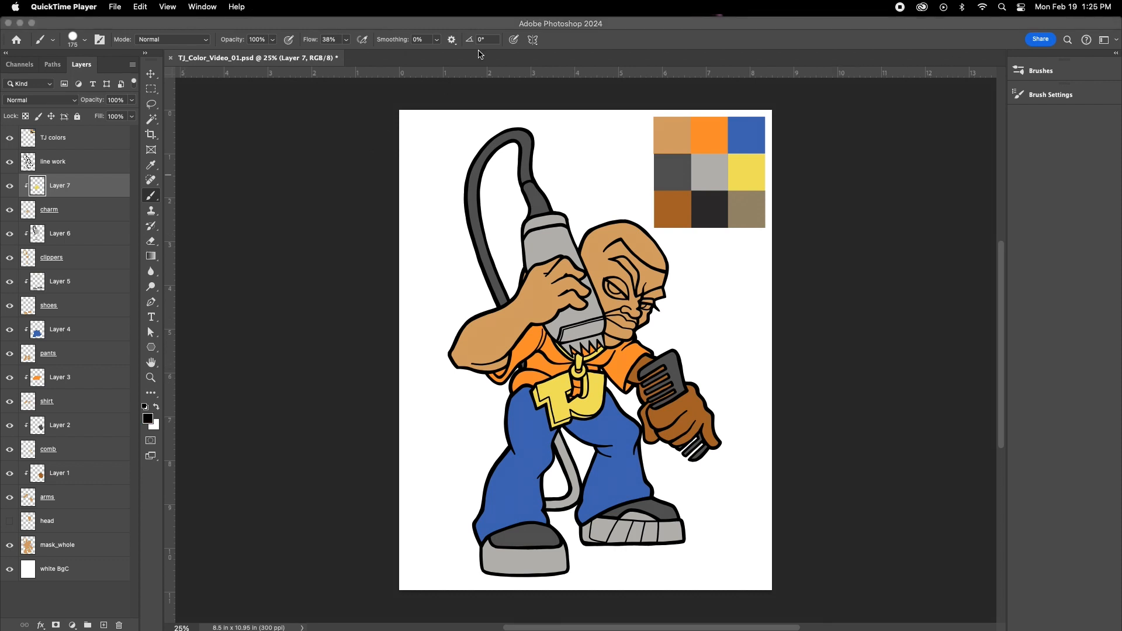
Step: Hide mask_whole and all the painted body-part layers with their masks, and show the head mask
left_click(492, 31)
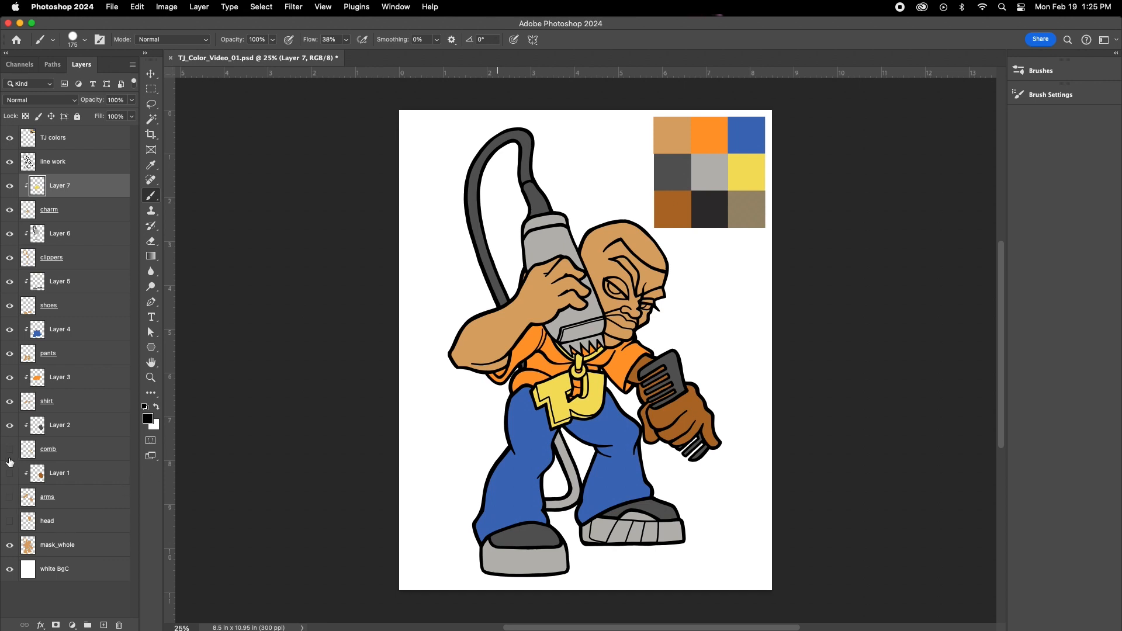
left_click_drag(8, 187, 5, 249)
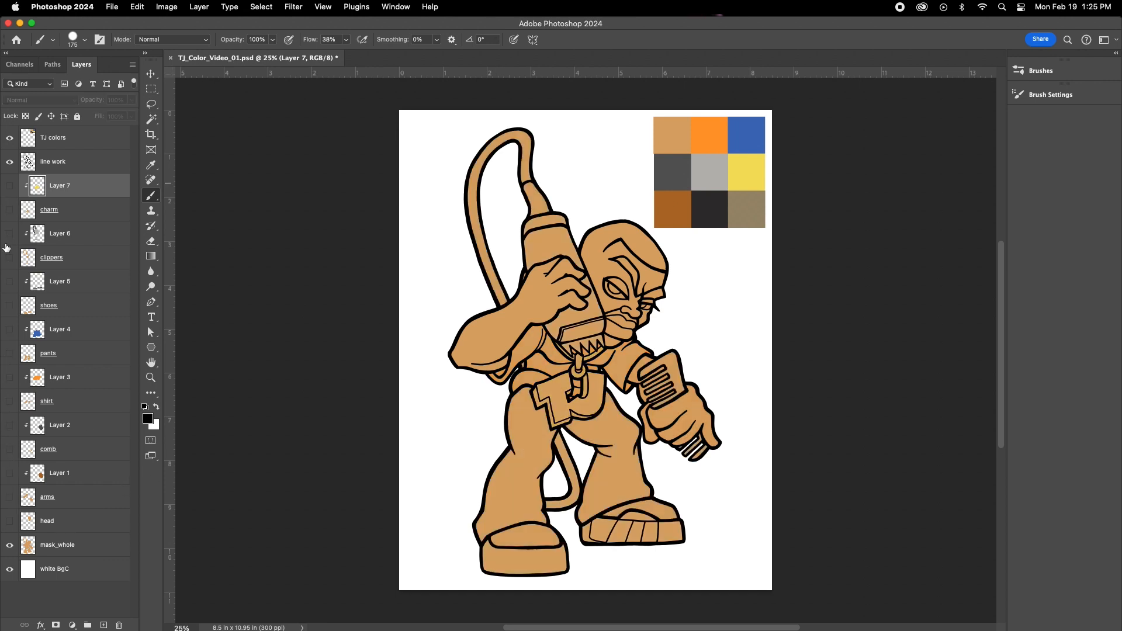
left_click(10, 548)
left_click(9, 521)
Step: Duplicate the head layer with the name "fade"
left_click(54, 525)
left_click(131, 67)
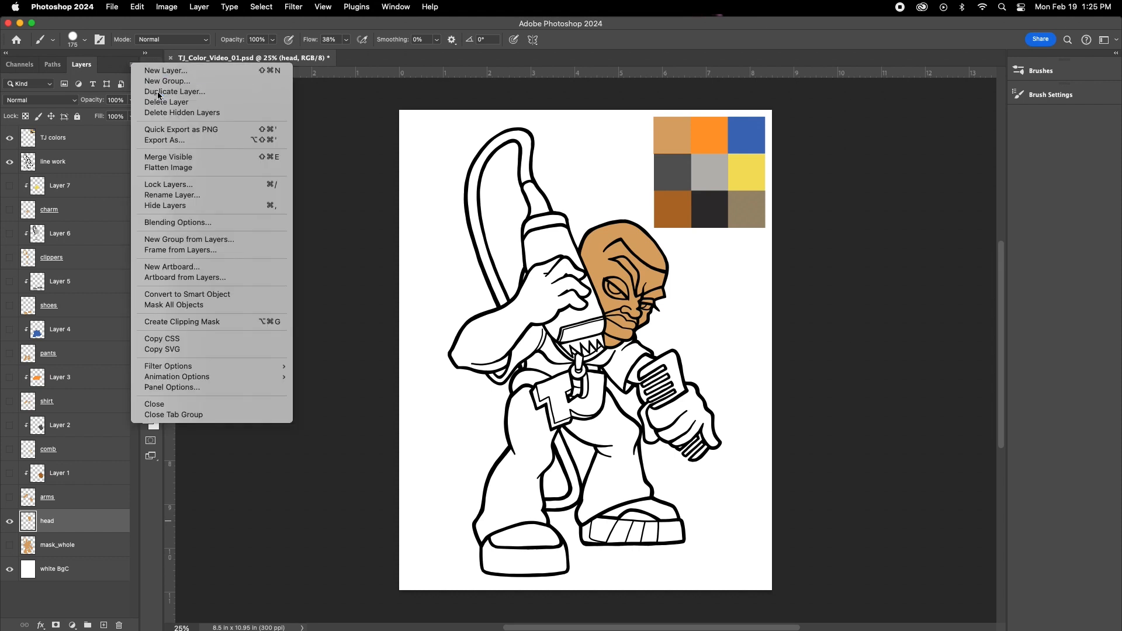
left_click(155, 95)
type("fade")
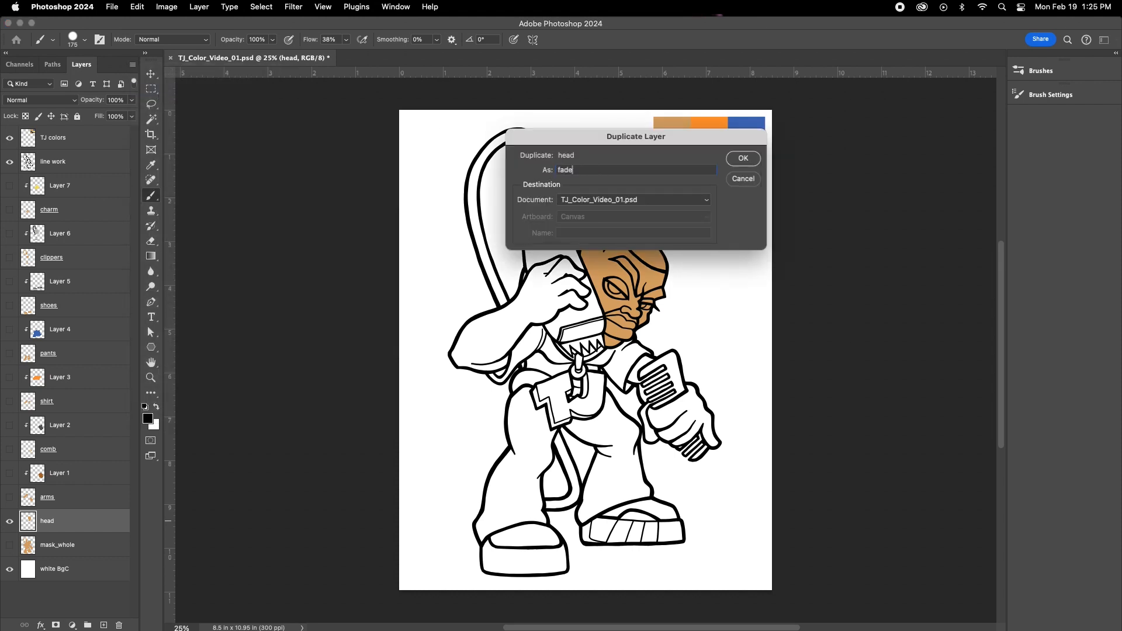
key("Return")
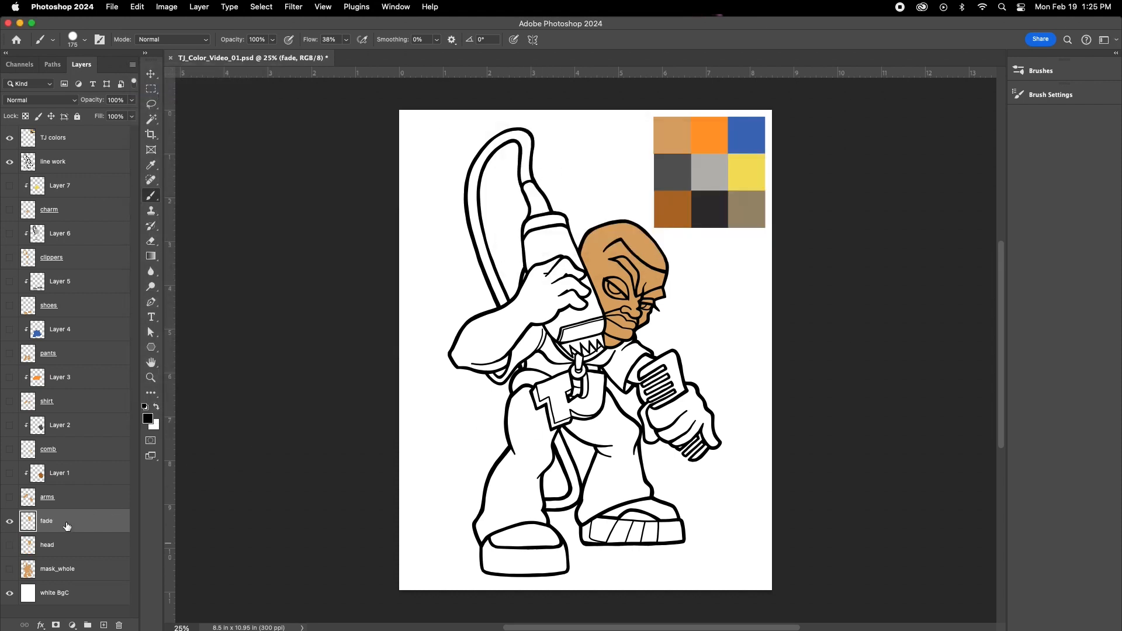
Step: Set the Eraser to a hard 81 px tip for cleaning up the head on the fade layer
left_click(150, 242)
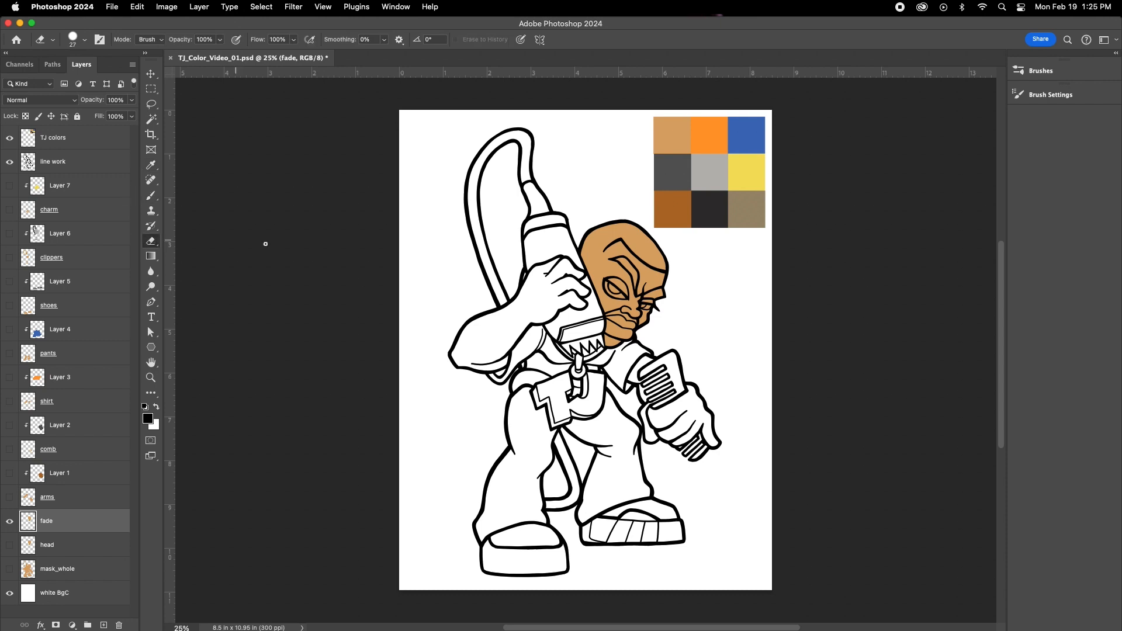
left_click(86, 42)
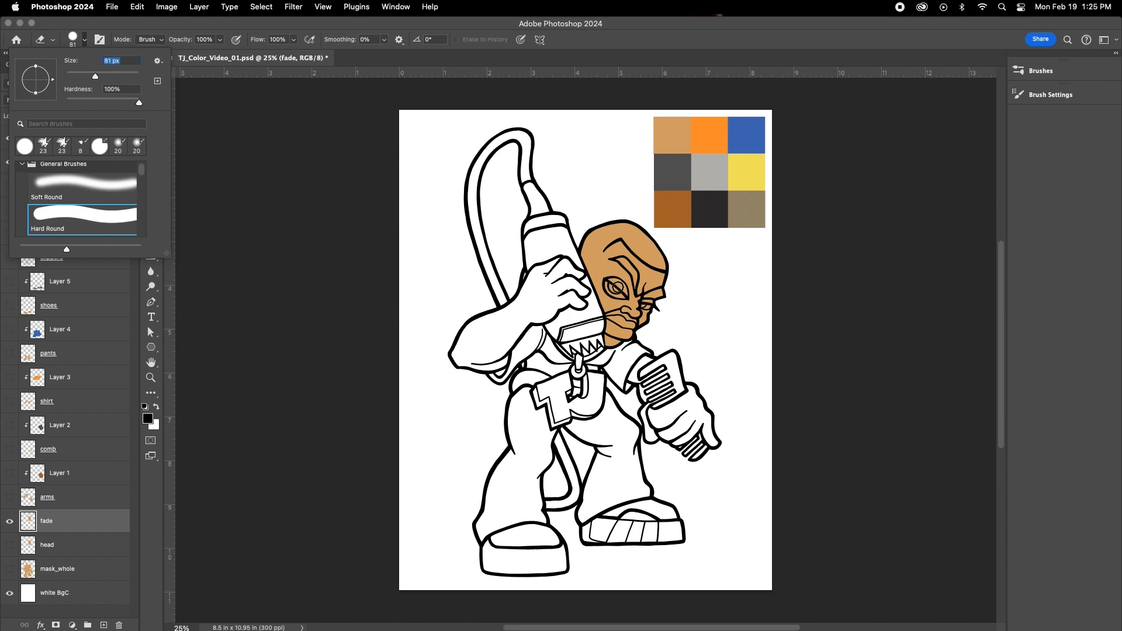
left_click(378, 28)
key("super+equal")
key("super+equal")
key("super+equal")
left_click_drag(1003, 387, 1000, 344)
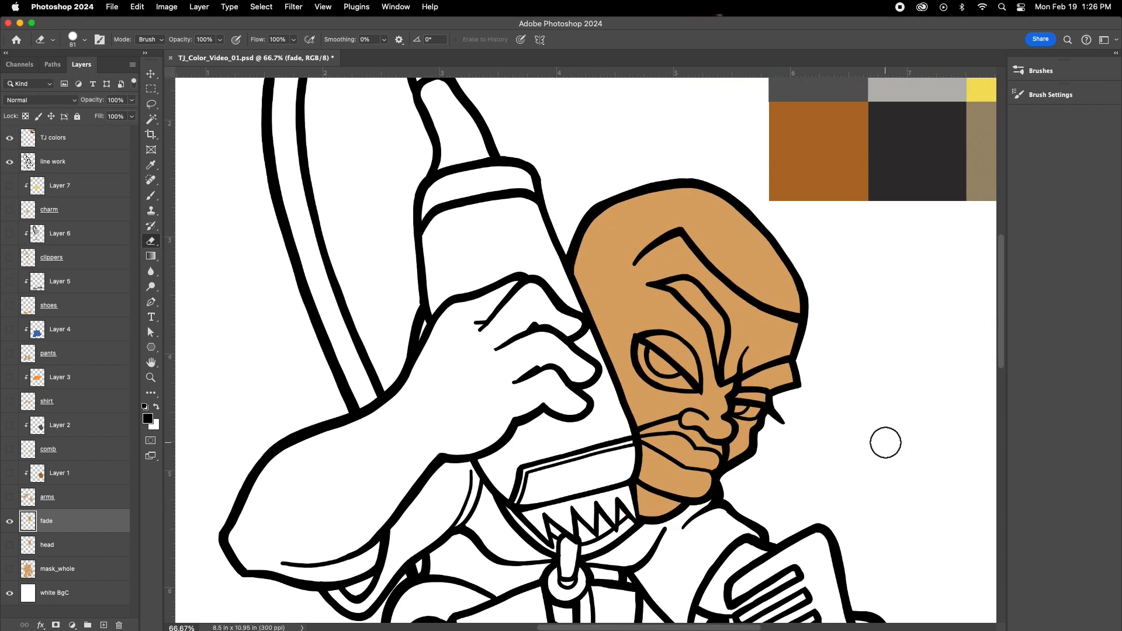
Step: Lasso the face below the hairline on the fade layer, delete its color and deselect
left_click(151, 104)
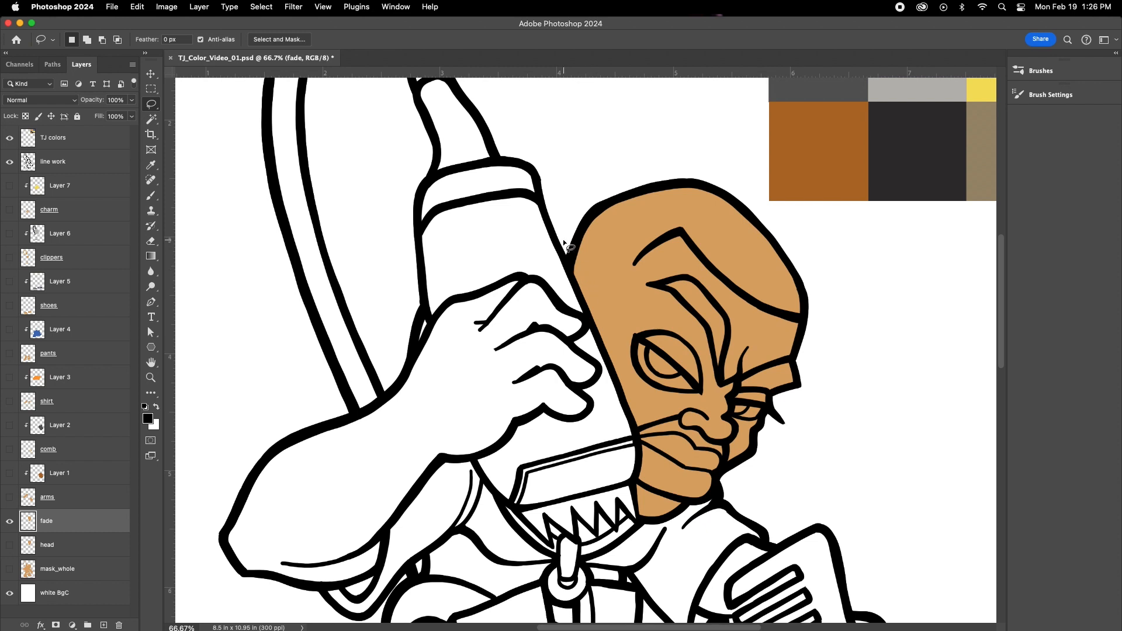
mouse_move(677, 252)
left_mouse_down()
mouse_move(822, 334)
mouse_move(555, 286)
mouse_move(562, 243)
left_mouse_up()
key("Delete")
left_click(262, 7)
left_click(267, 34)
Step: Erase the leftover tan color along the underside of the hairline on the fade layer
left_click(150, 242)
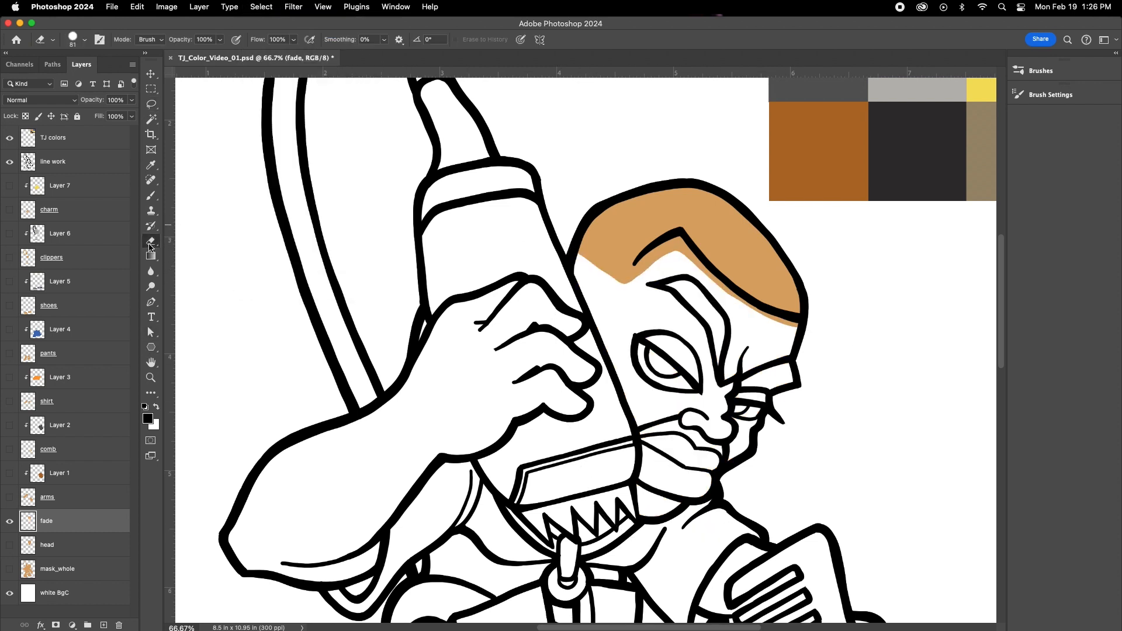
mouse_move(672, 250)
left_mouse_down()
mouse_move(733, 310)
mouse_move(804, 339)
left_mouse_up()
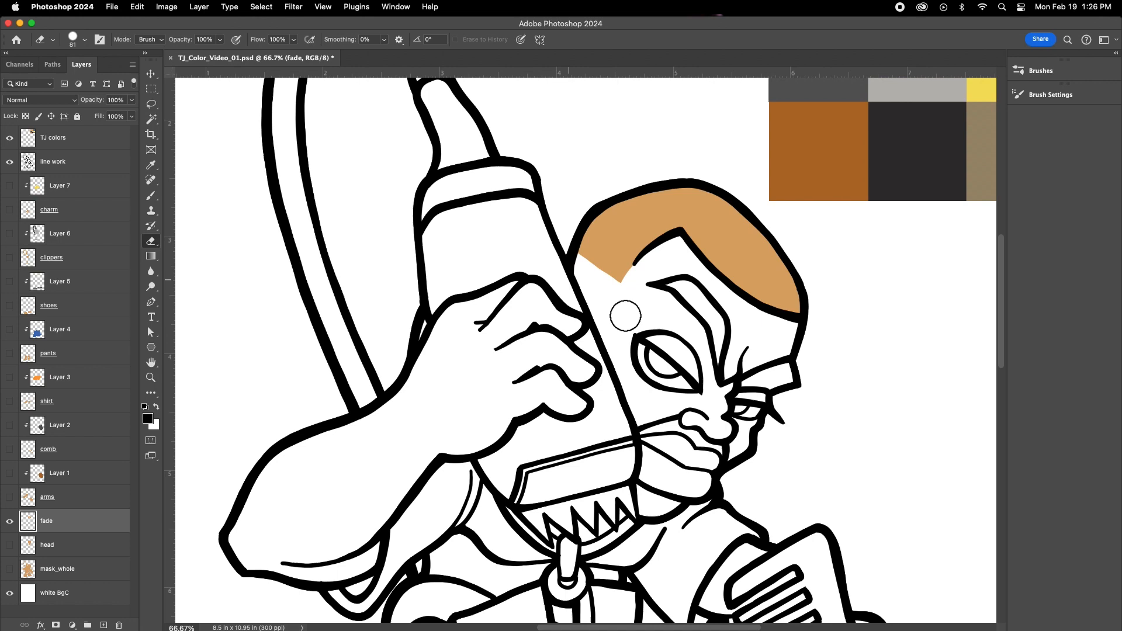
key("super+0")
Step: Show and select the head mask layer, and hide the fade layer
left_click(10, 546)
left_click(10, 521)
left_click(71, 547)
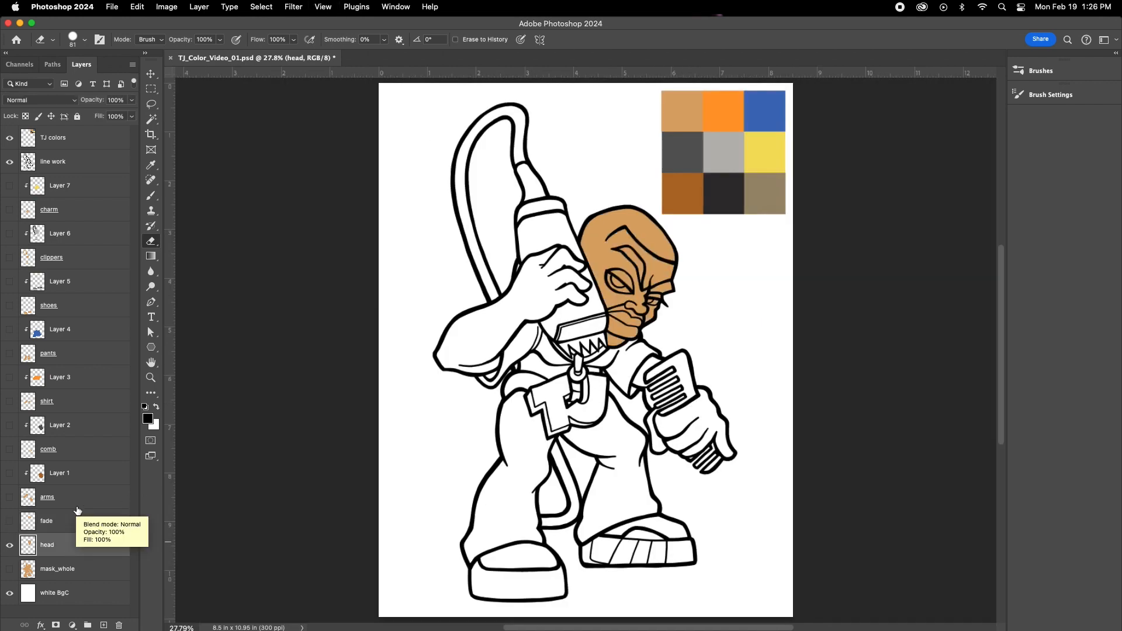
left_click(133, 64)
left_click(198, 325)
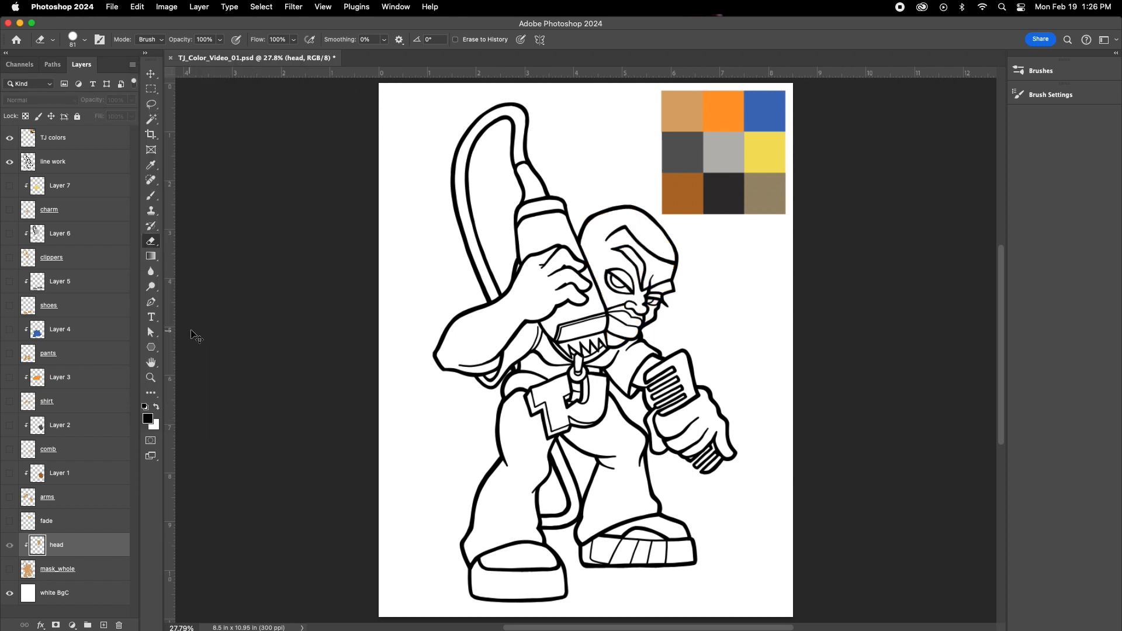
key("super+z")
Step: Add a new layer above head and make it a clipping mask
left_click(104, 625)
left_click(133, 64)
left_click(191, 331)
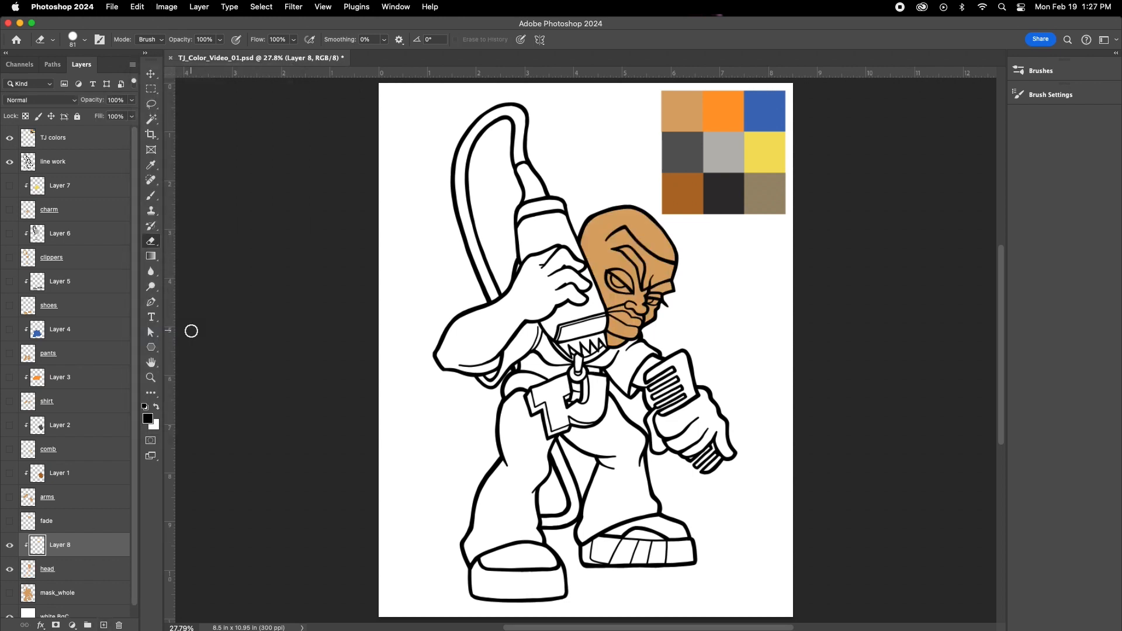
Step: Sample the taupe palette swatch and paint the area around the mouth with a 73 px brush on the layer clipped to head
left_click(152, 165)
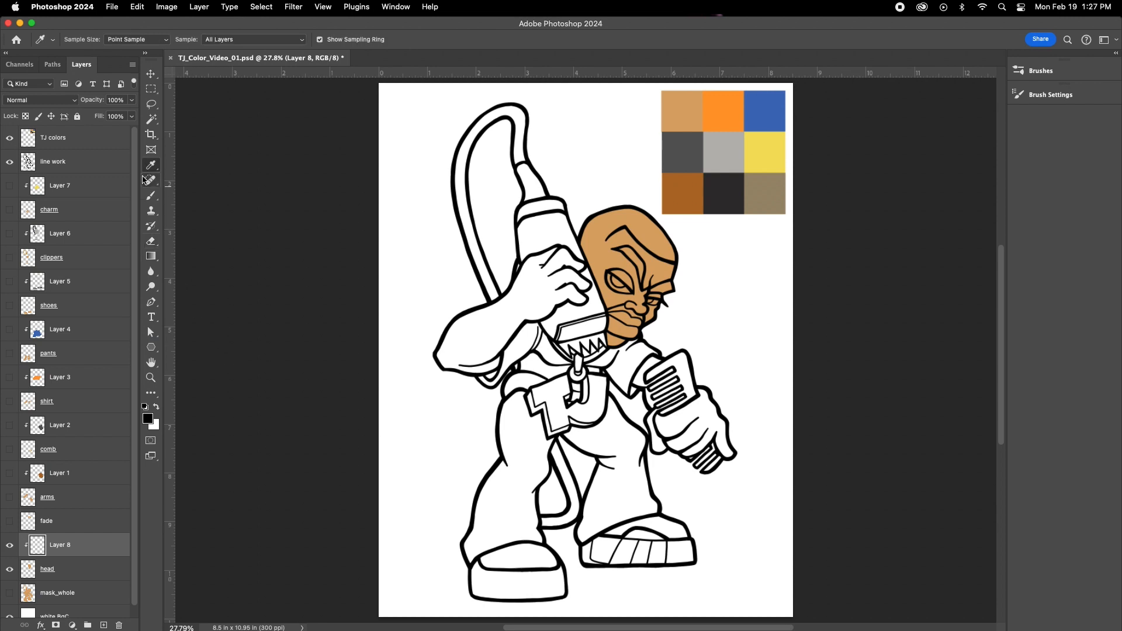
left_click(153, 195)
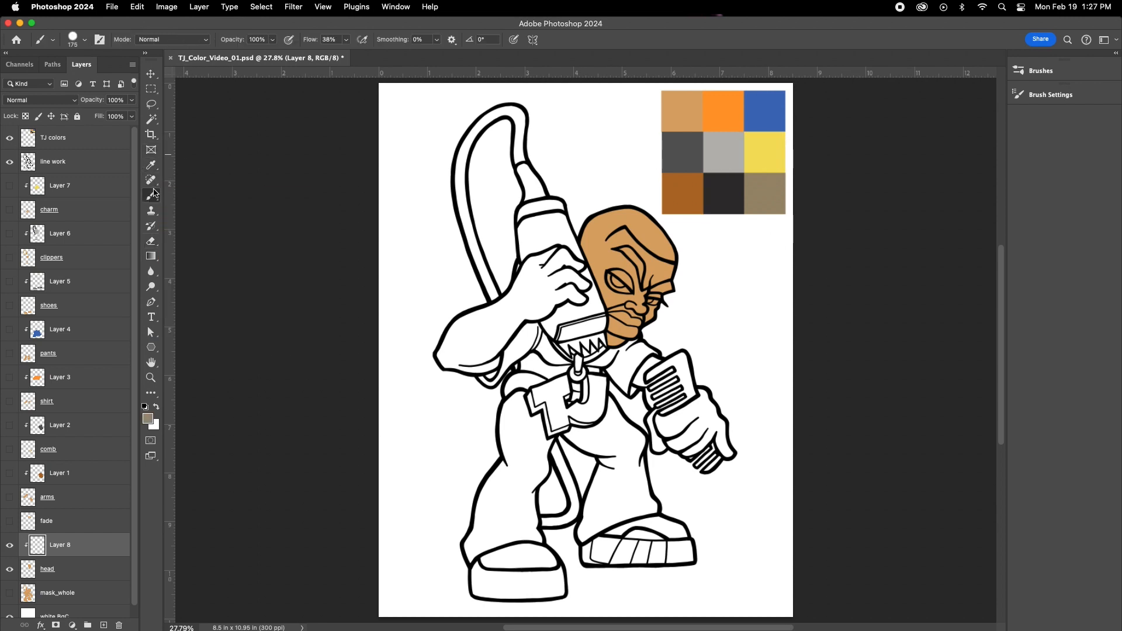
left_click(85, 42)
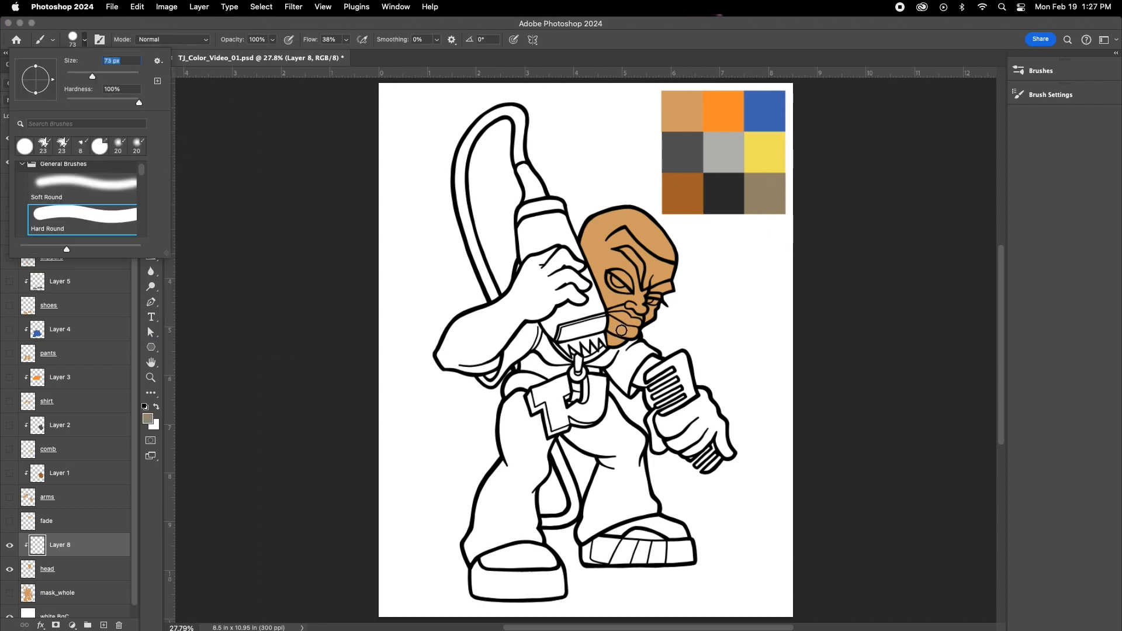
key("super+plus")
key("super+plus")
key("super+plus")
mouse_move(661, 276)
left_mouse_down()
mouse_move(706, 289)
mouse_move(687, 302)
mouse_move(649, 291)
mouse_move(695, 307)
mouse_move(681, 288)
left_mouse_up()
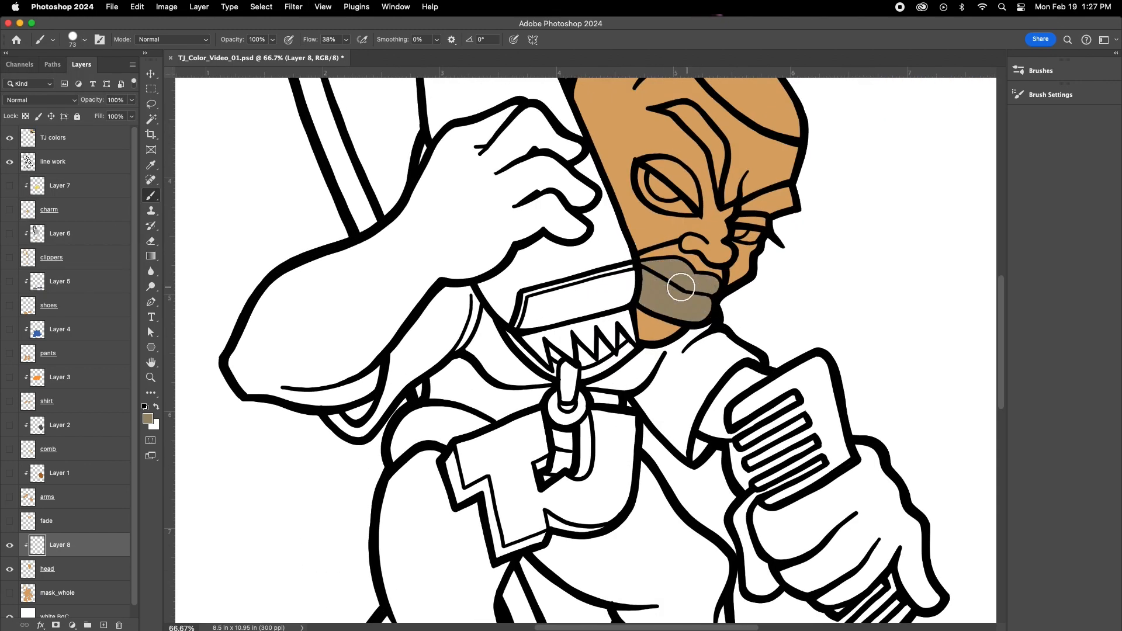
Step: Reduce the brush to 33 px and paint both eyebrows with the taupe color
scroll(684, 298, "up", 5)
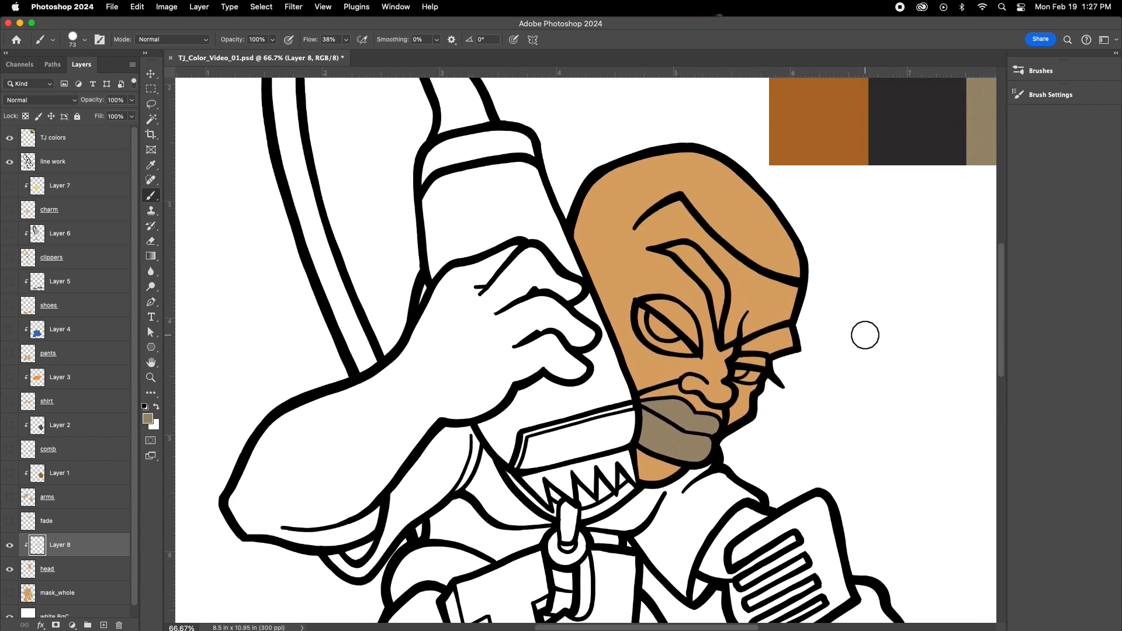
left_click(84, 39)
left_click_drag(93, 75, 81, 78)
left_click(759, 343)
mouse_move(759, 344)
left_mouse_down()
mouse_move(781, 334)
mouse_move(793, 345)
mouse_move(756, 346)
left_mouse_up()
left_click_drag(673, 249, 712, 279)
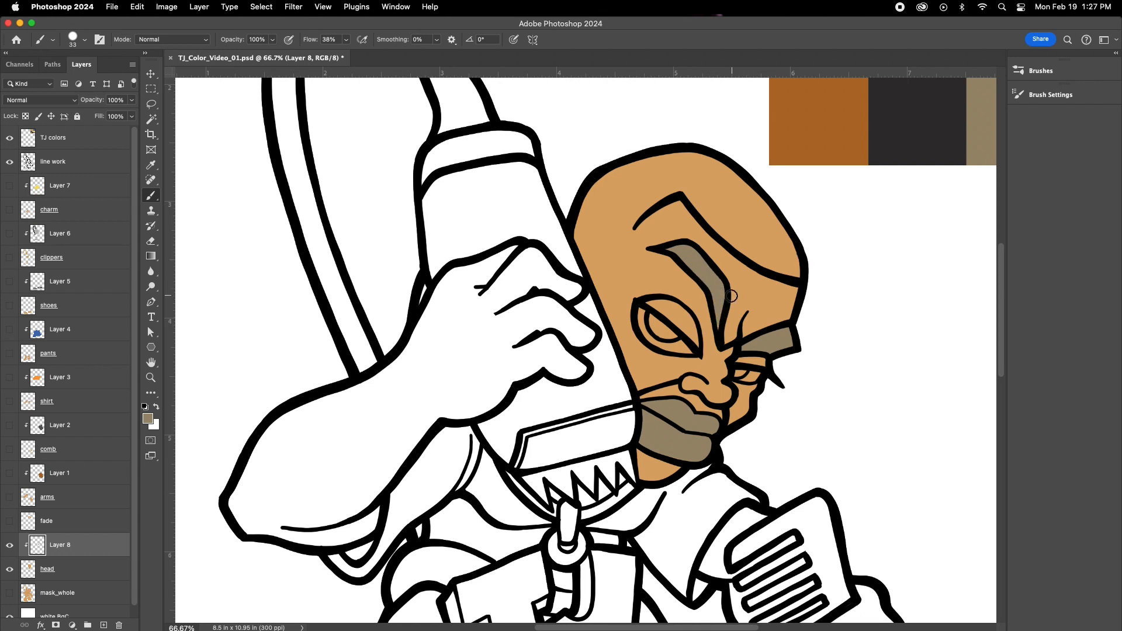
Step: Reduce the brush to 17 px and set the foreground color to white
left_click(85, 39)
left_click_drag(78, 75, 76, 75)
key("Return")
scroll(716, 279, "down", 3)
left_click(148, 419)
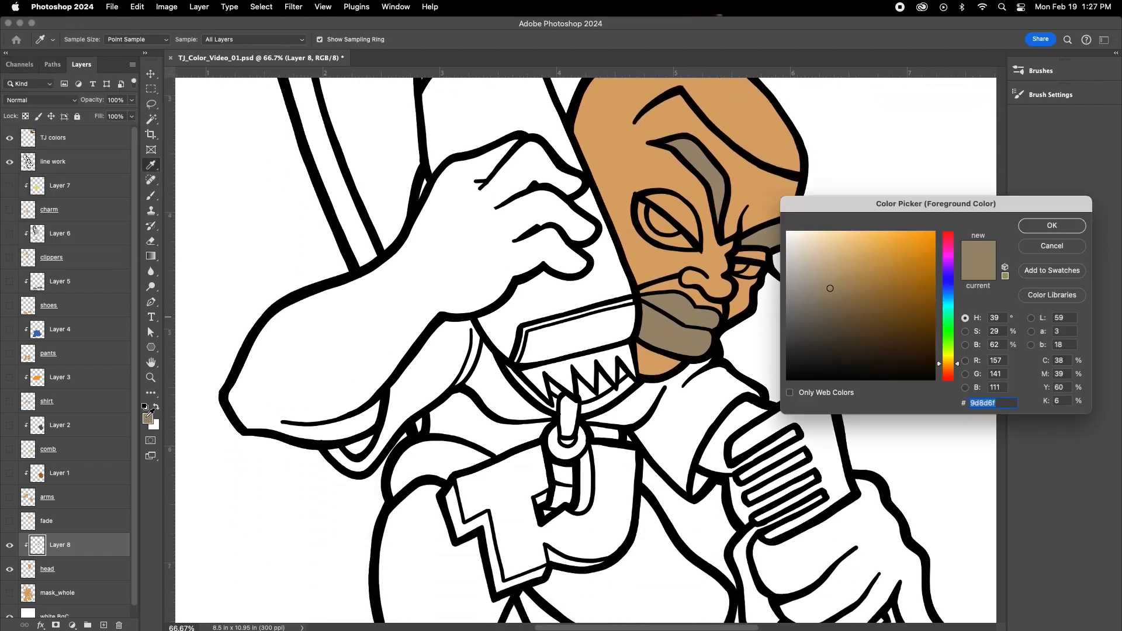
left_click_drag(810, 270, 784, 222)
left_click(1047, 223)
Step: Enlarge the brush to 46 px and paint the whites of both eyes on the layer clipped to head
left_click(86, 43)
left_click_drag(72, 76, 82, 77)
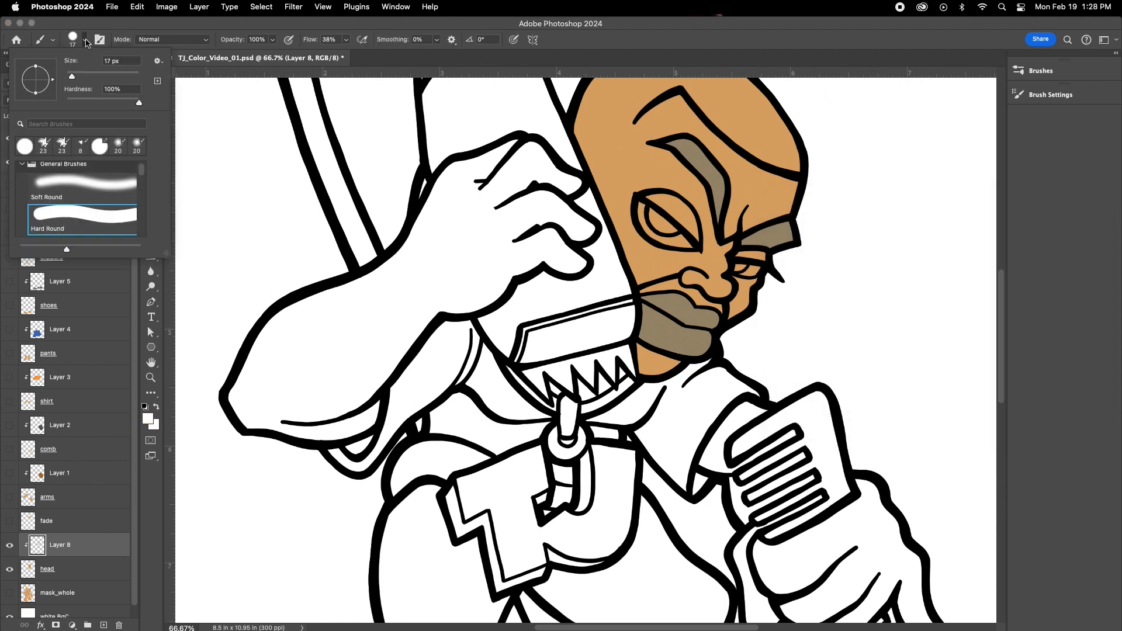
left_click_drag(648, 211, 680, 238)
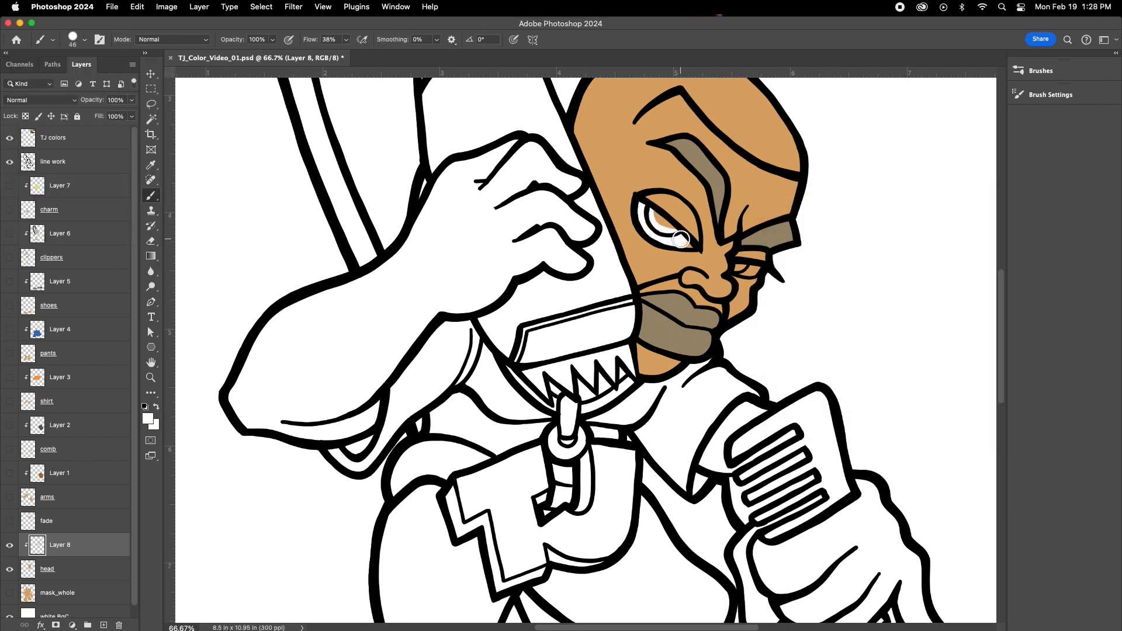
left_click_drag(745, 268, 743, 267)
Step: Set the brush to 22 px, sample the near-black palette swatch and paint the irises of both eyes
left_click(85, 39)
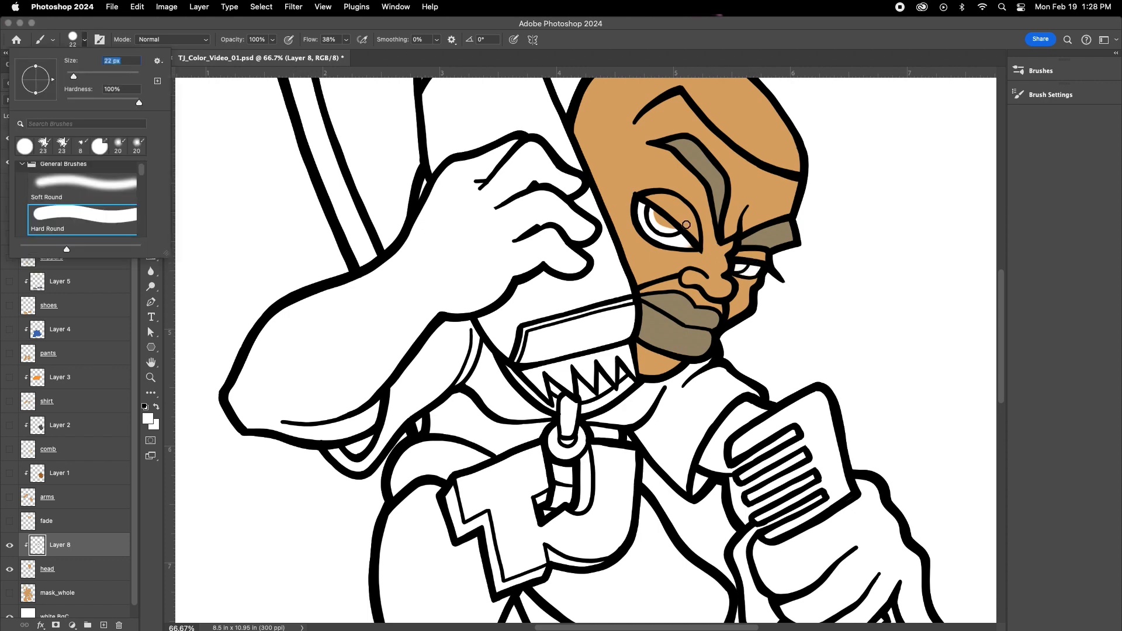
key("Return")
scroll(1005, 320, "up", 5)
key("i")
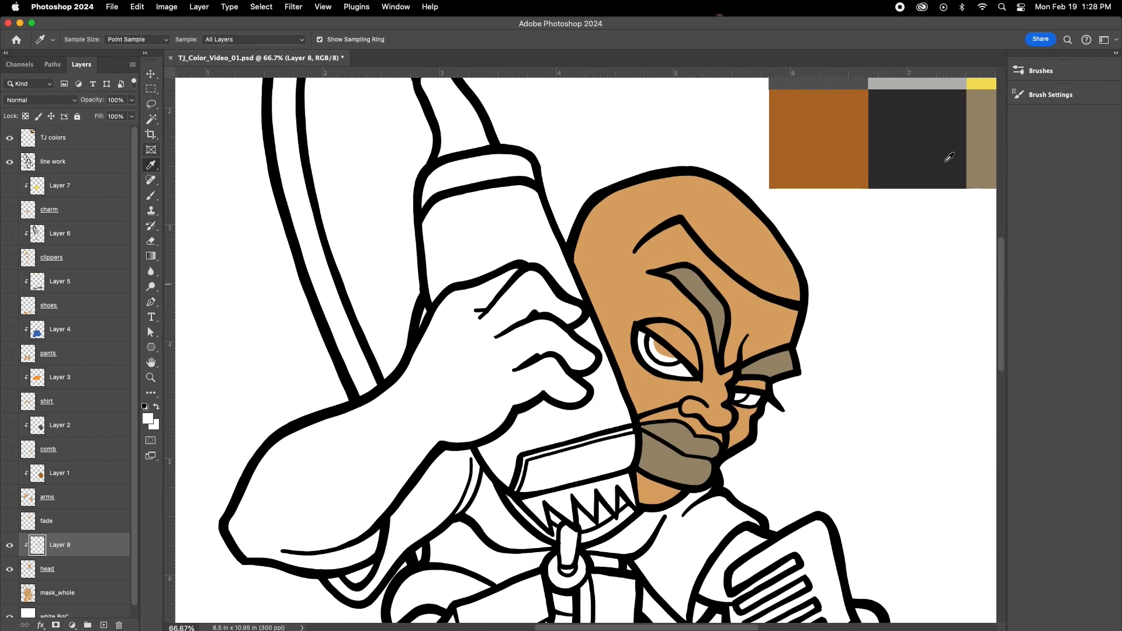
left_click(150, 196)
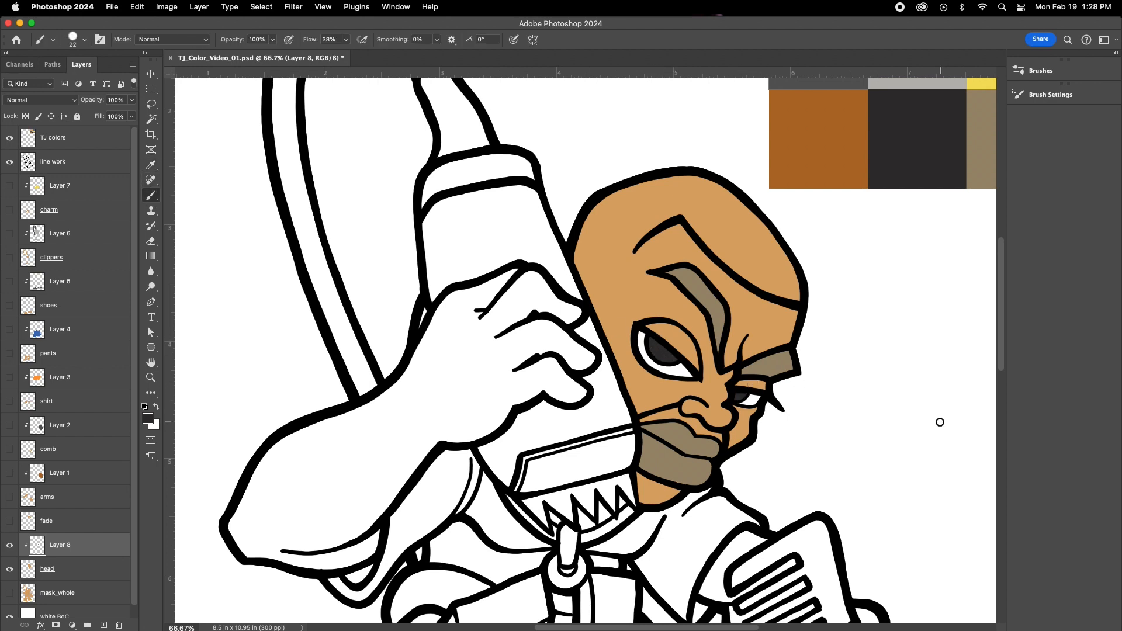
Step: Show the fade layer, add a new layer above it and make it a clipping mask
left_click(83, 522)
left_click(9, 521)
left_click(104, 625)
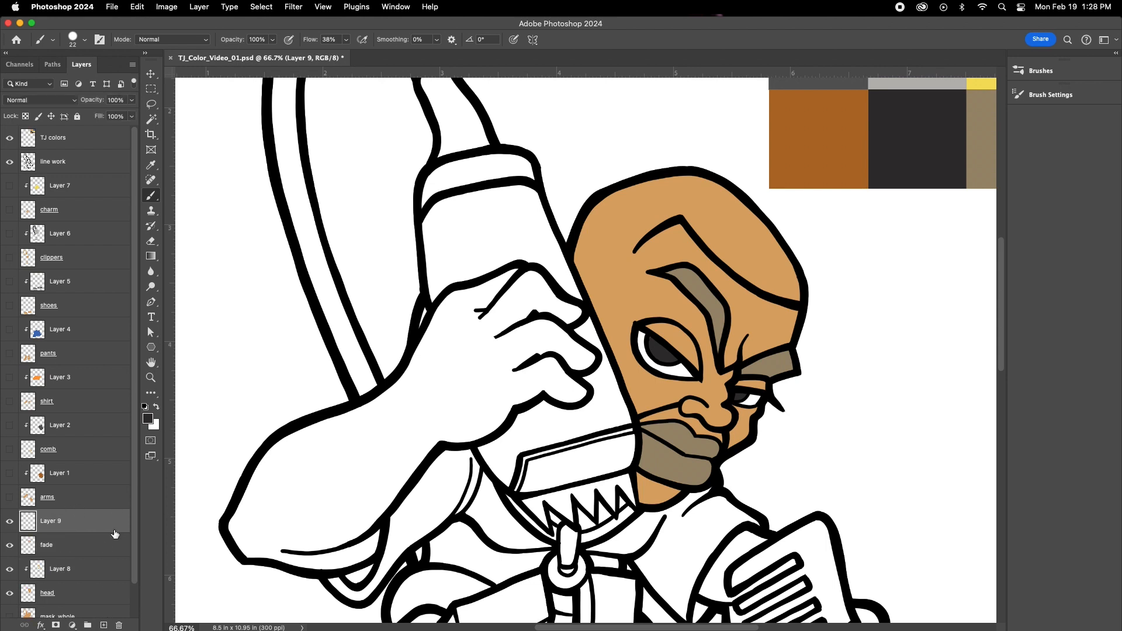
left_click(132, 64)
left_click(188, 330)
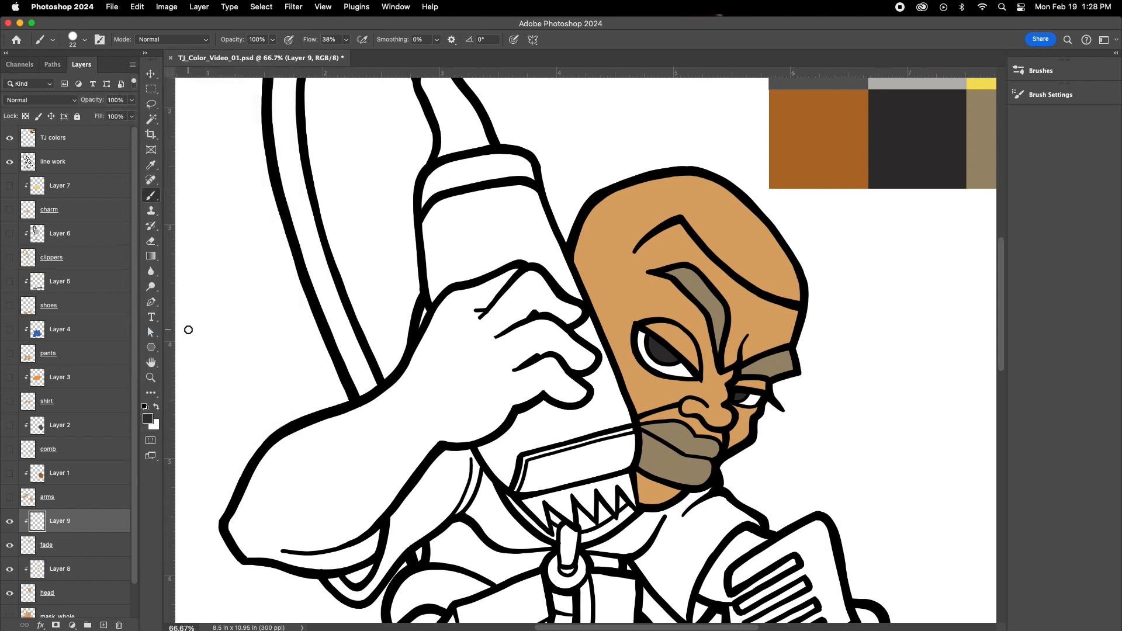
Step: Apply a near-black to transparent linear gradient across the hair and adjust both endpoints so it fades out toward the temple
left_click(151, 256)
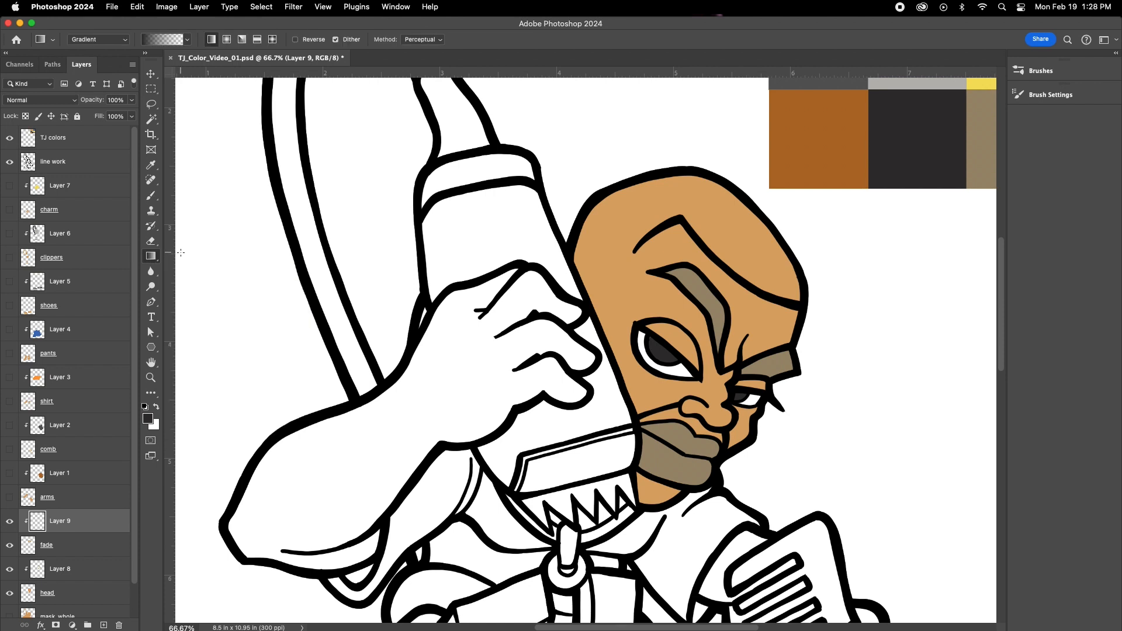
left_click_drag(731, 211, 616, 291)
left_click_drag(693, 249, 684, 252)
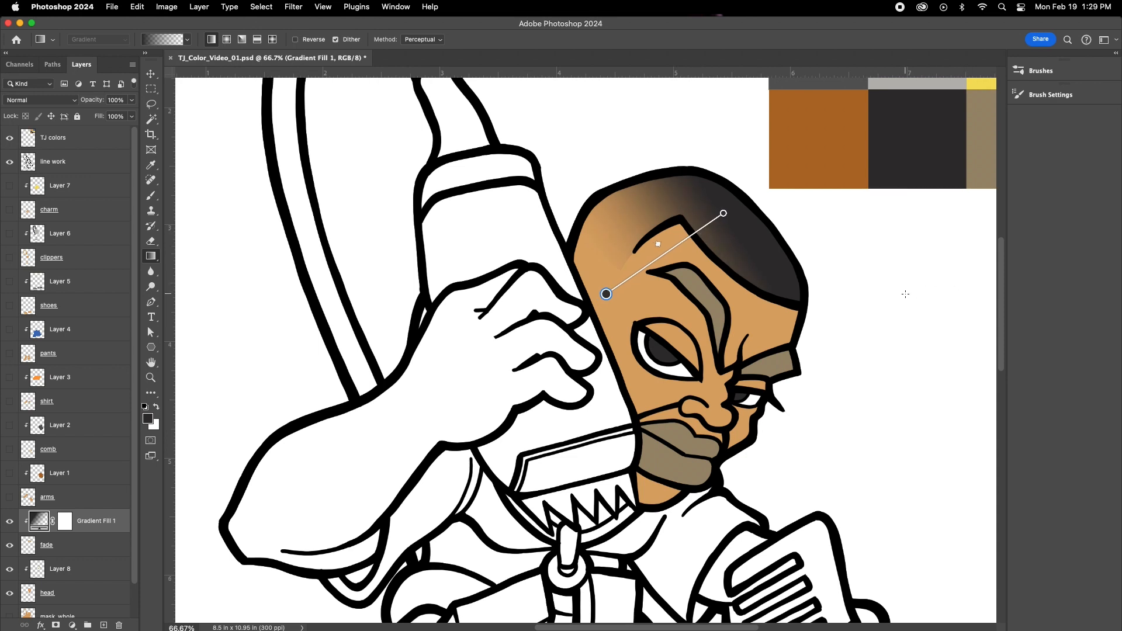
left_click_drag(607, 295, 630, 279)
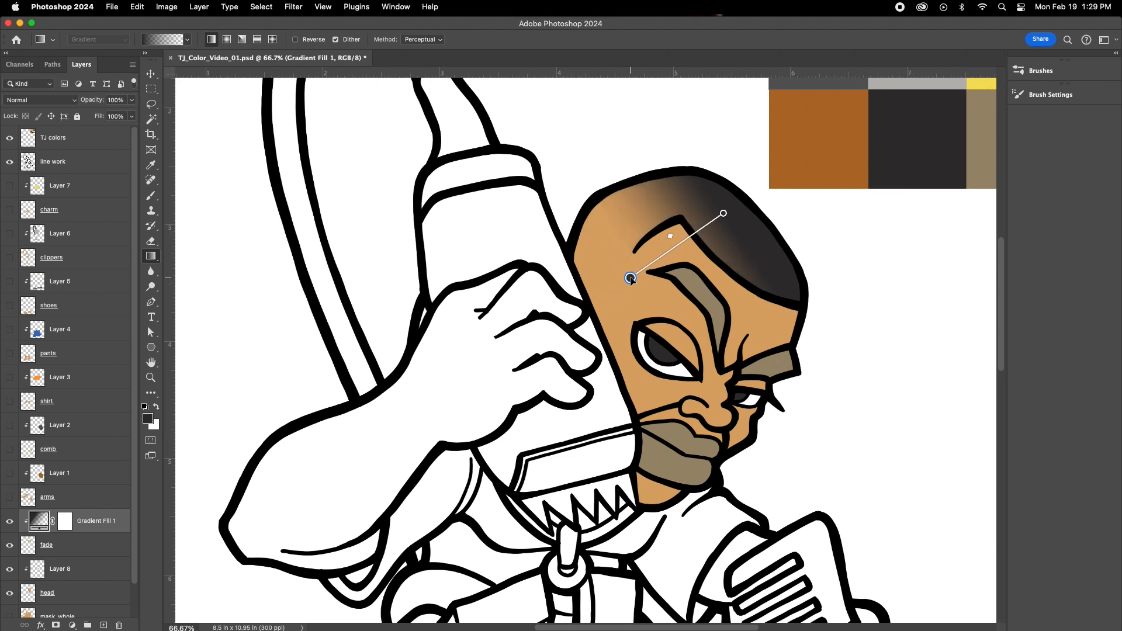
left_click_drag(725, 213, 696, 233)
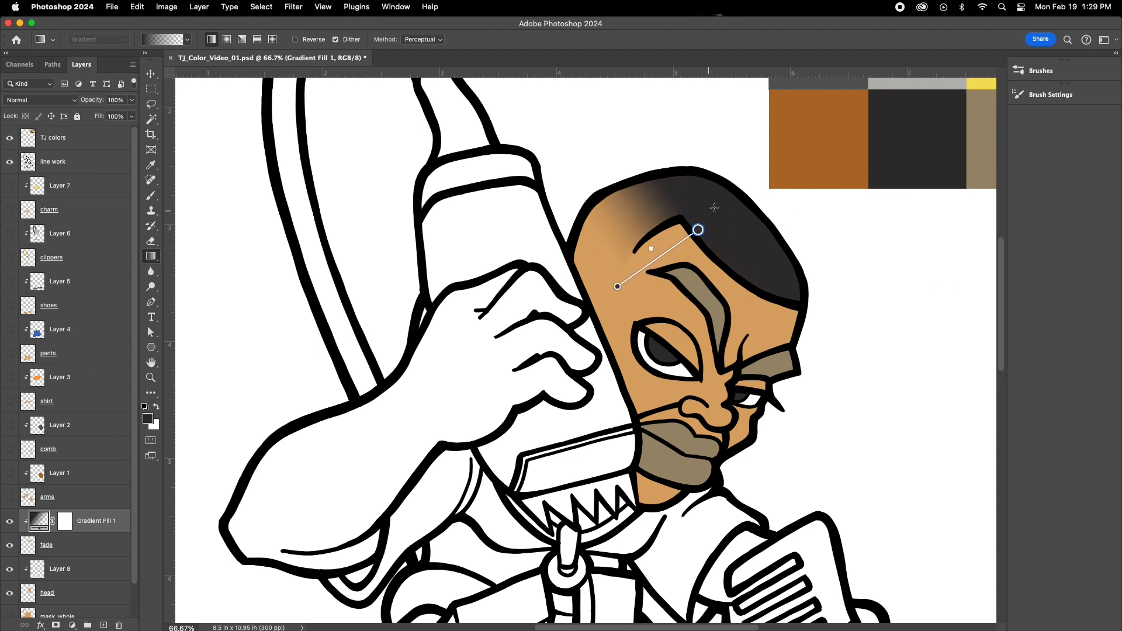
Step: Fit the whole drawing in view and turn the hidden body-part and color layers back on
left_click(152, 195)
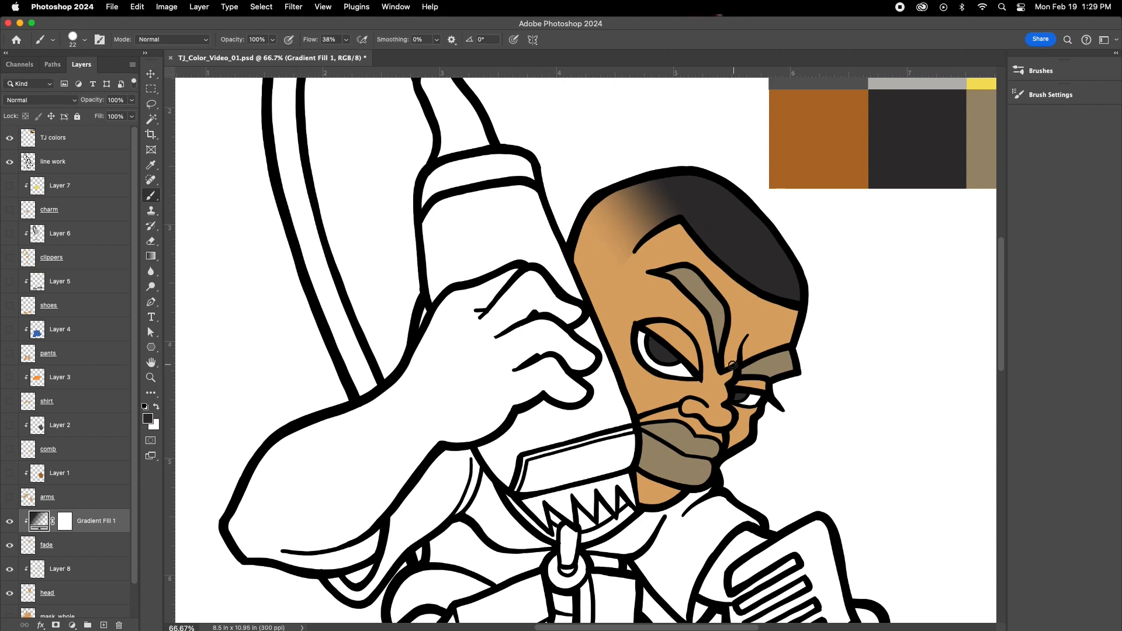
key("super+0")
scroll(135, 519, "down", 1)
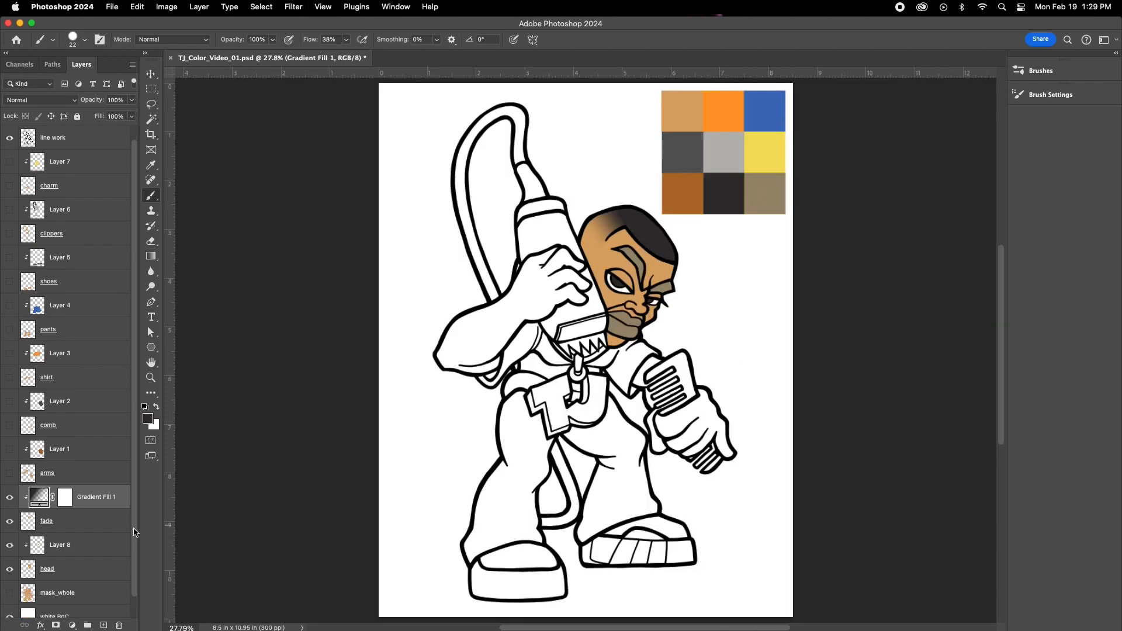
left_click_drag(4, 161, 4, 176)
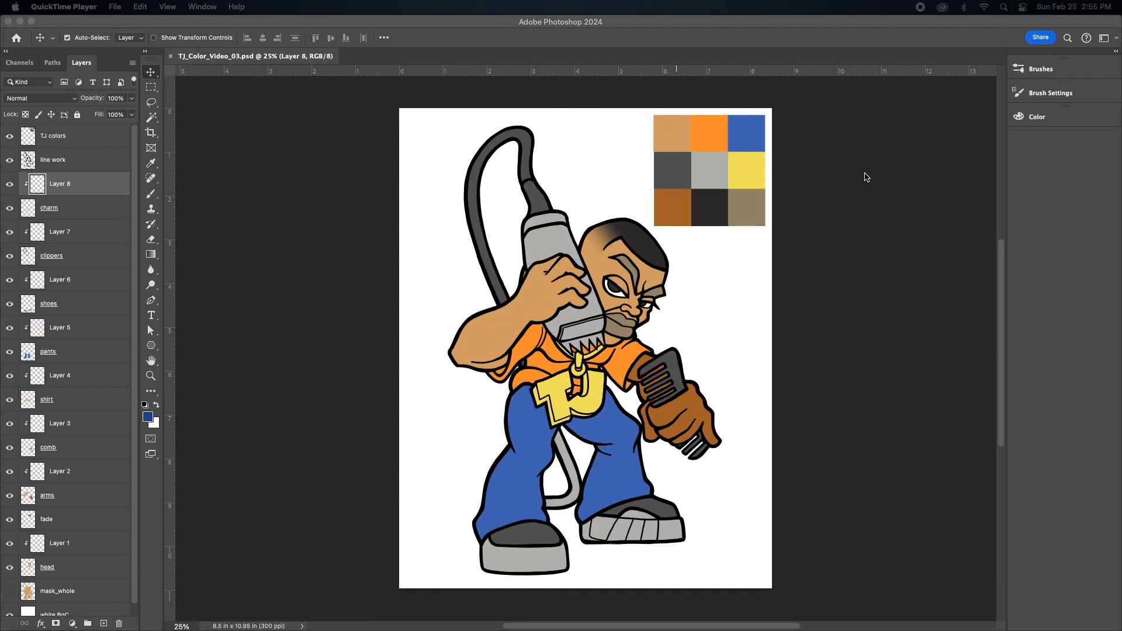
Step: In TJ_Color_Video_03.psd, paint dark blue shading on Layer 5 over the pants and erase parts of it to shape the shadows
left_click(672, 29)
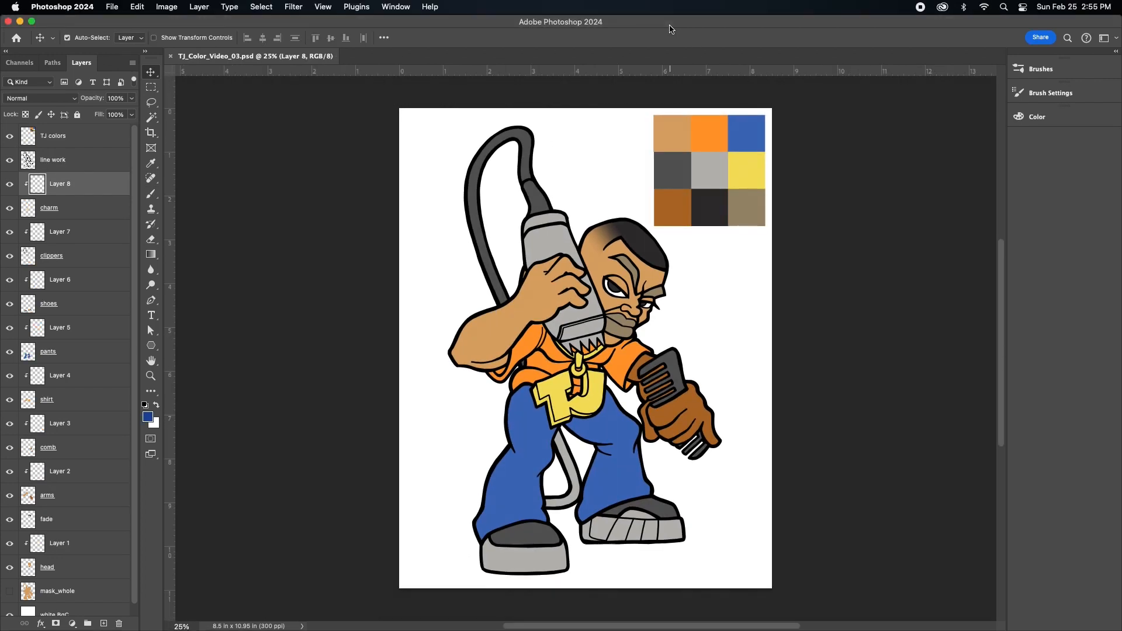
left_click(71, 330)
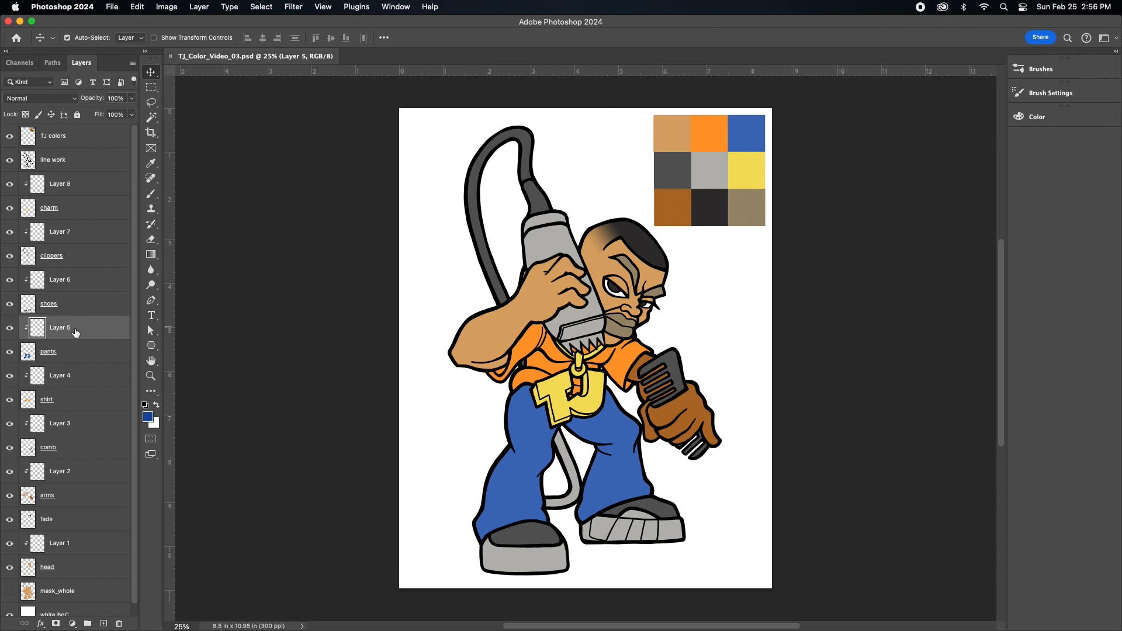
left_click(150, 194)
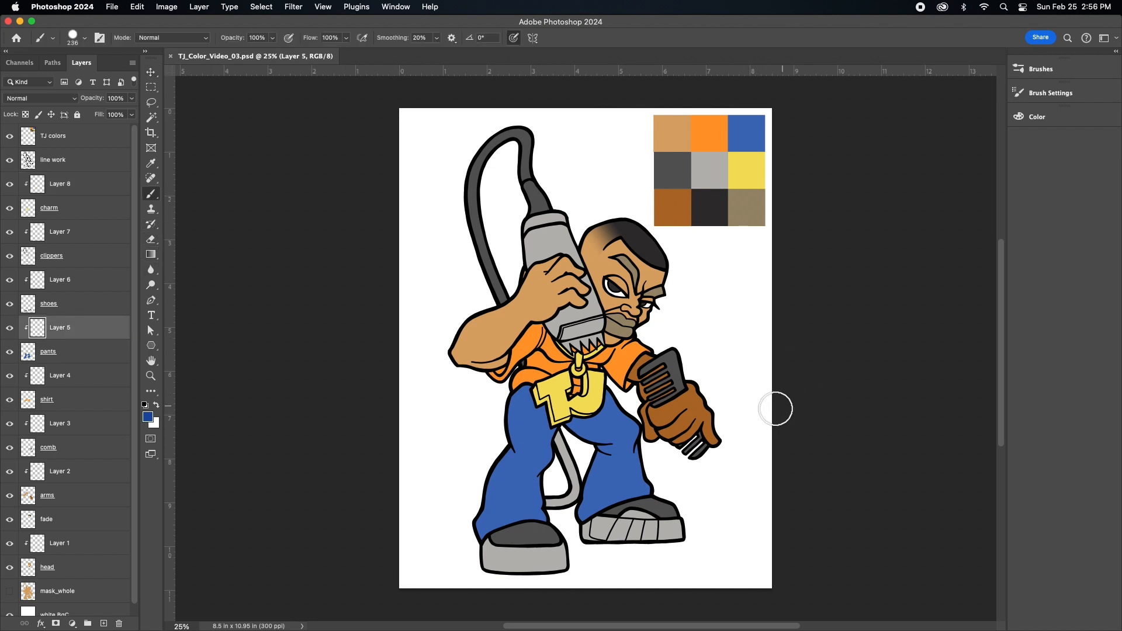
mouse_move(665, 473)
left_mouse_down()
mouse_move(605, 511)
mouse_move(663, 464)
mouse_move(629, 500)
mouse_move(600, 501)
mouse_move(622, 459)
mouse_move(582, 437)
mouse_move(607, 404)
mouse_move(575, 416)
mouse_move(574, 403)
mouse_move(509, 390)
mouse_move(548, 398)
mouse_move(535, 520)
mouse_move(546, 405)
mouse_move(513, 384)
left_mouse_up()
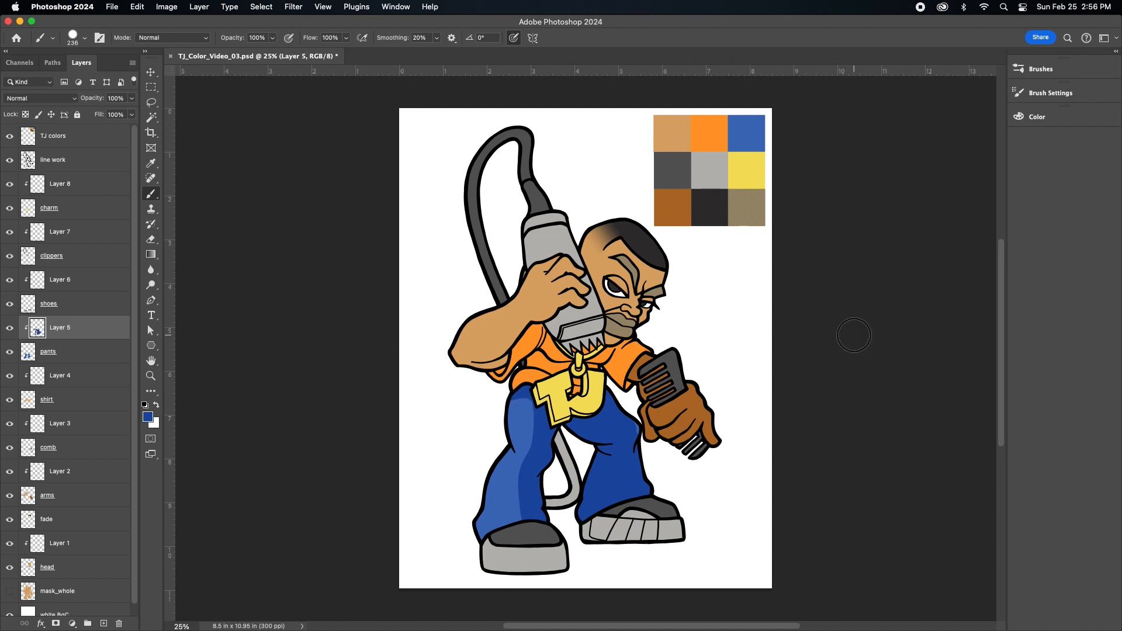
left_click(151, 239)
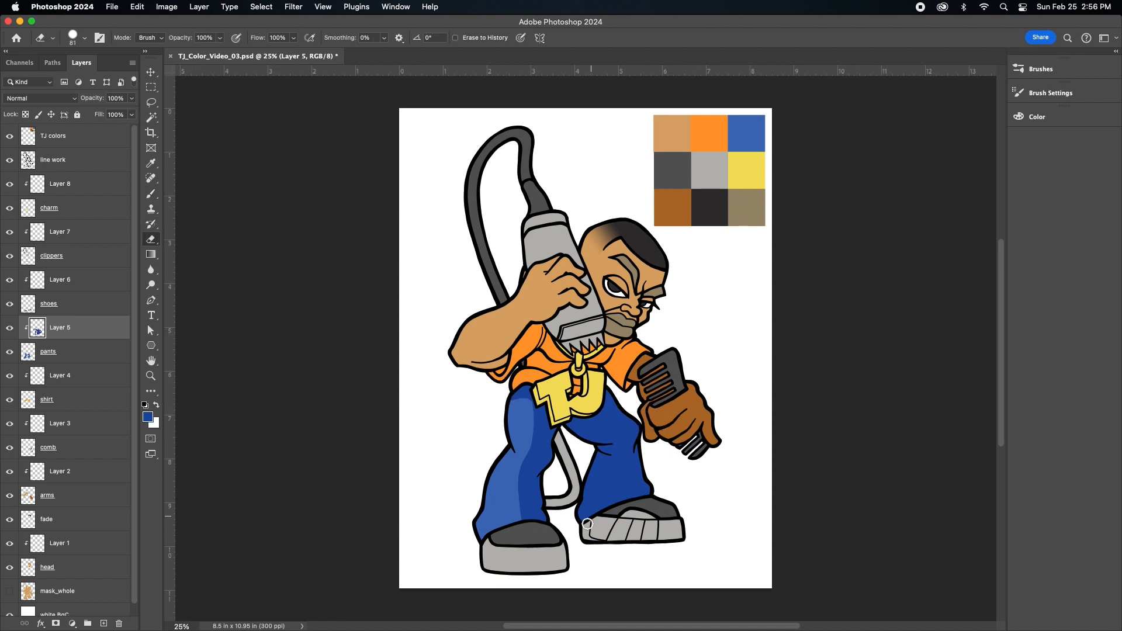
mouse_move(583, 514)
left_mouse_down()
mouse_move(608, 455)
mouse_move(570, 425)
mouse_move(610, 455)
mouse_move(587, 517)
left_mouse_up()
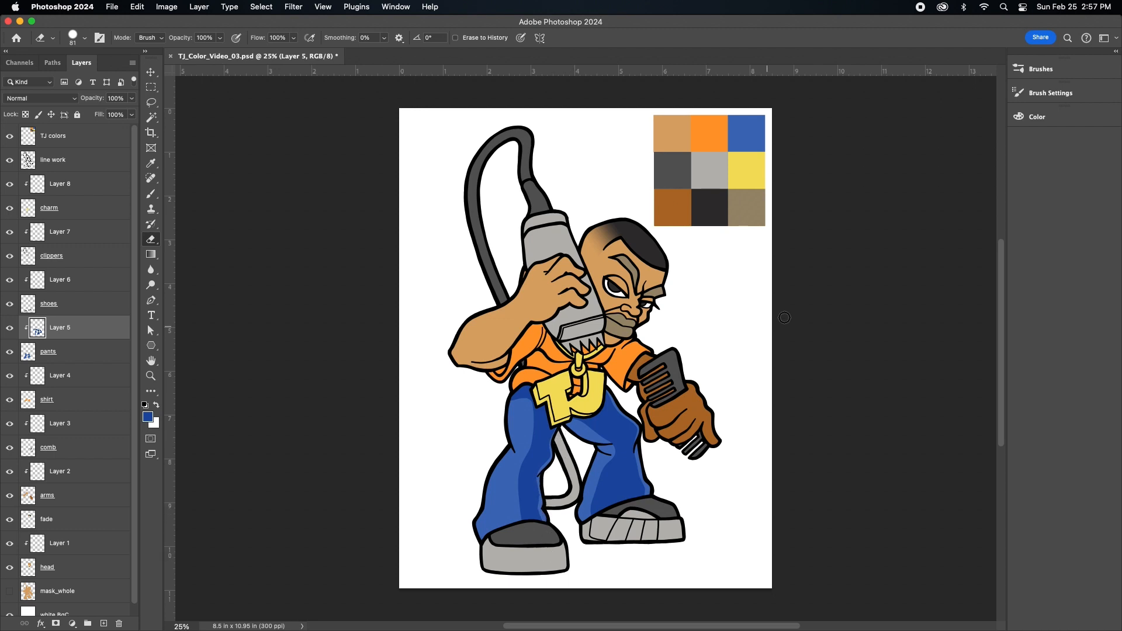
Step: On Layer 4 above shirt, sample the orange swatch, make it more saturated and paint a midtone over the shirt
left_click(70, 379)
left_click(151, 165)
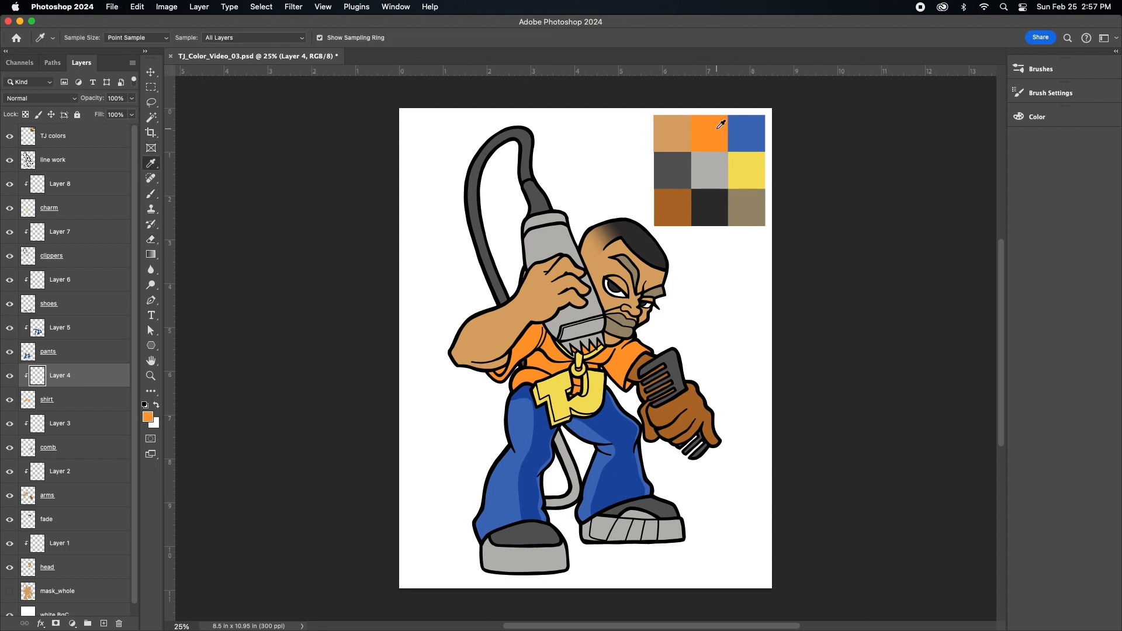
left_click(149, 416)
mouse_move(912, 236)
left_mouse_down()
mouse_move(911, 269)
mouse_move(936, 234)
left_mouse_up()
left_click(1056, 224)
key("b")
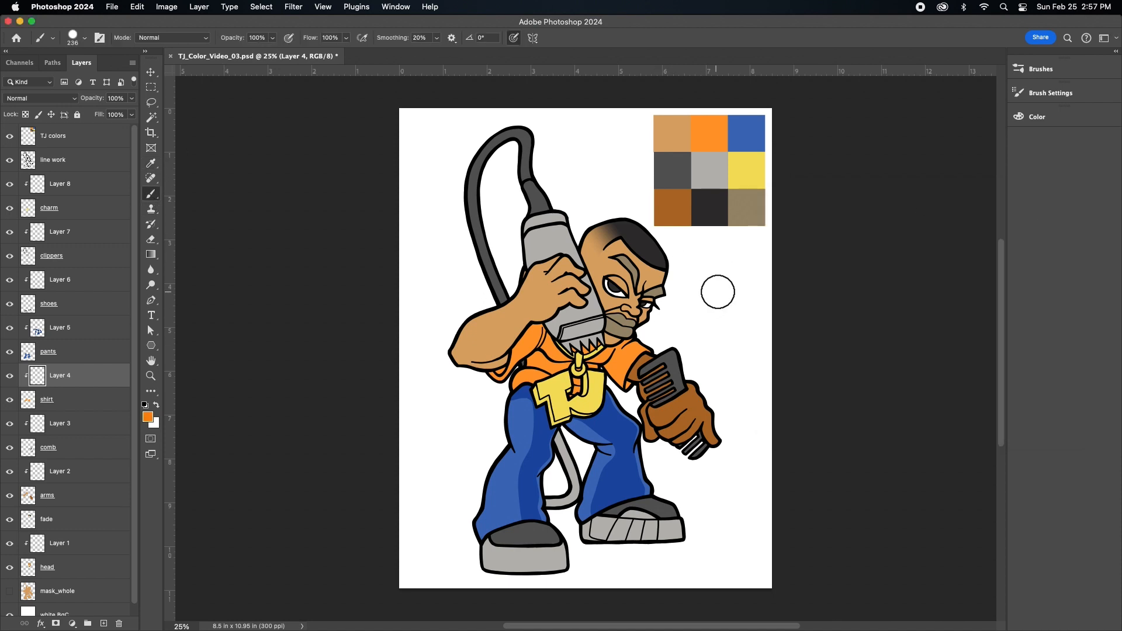
mouse_move(624, 383)
left_mouse_down()
mouse_move(623, 360)
mouse_move(599, 378)
mouse_move(595, 362)
mouse_move(638, 371)
mouse_move(590, 359)
mouse_move(562, 386)
mouse_move(562, 348)
mouse_move(548, 347)
mouse_move(539, 391)
mouse_move(537, 376)
mouse_move(501, 385)
mouse_move(541, 350)
mouse_move(527, 358)
mouse_move(570, 351)
mouse_move(581, 377)
mouse_move(618, 376)
mouse_move(618, 362)
mouse_move(553, 370)
left_mouse_up()
Step: Darken the foreground color to a brownish orange and paint the shadow areas of the shirt and sleeves
left_click(149, 416)
mouse_move(934, 236)
left_mouse_down()
mouse_move(936, 268)
mouse_move(919, 273)
left_mouse_up()
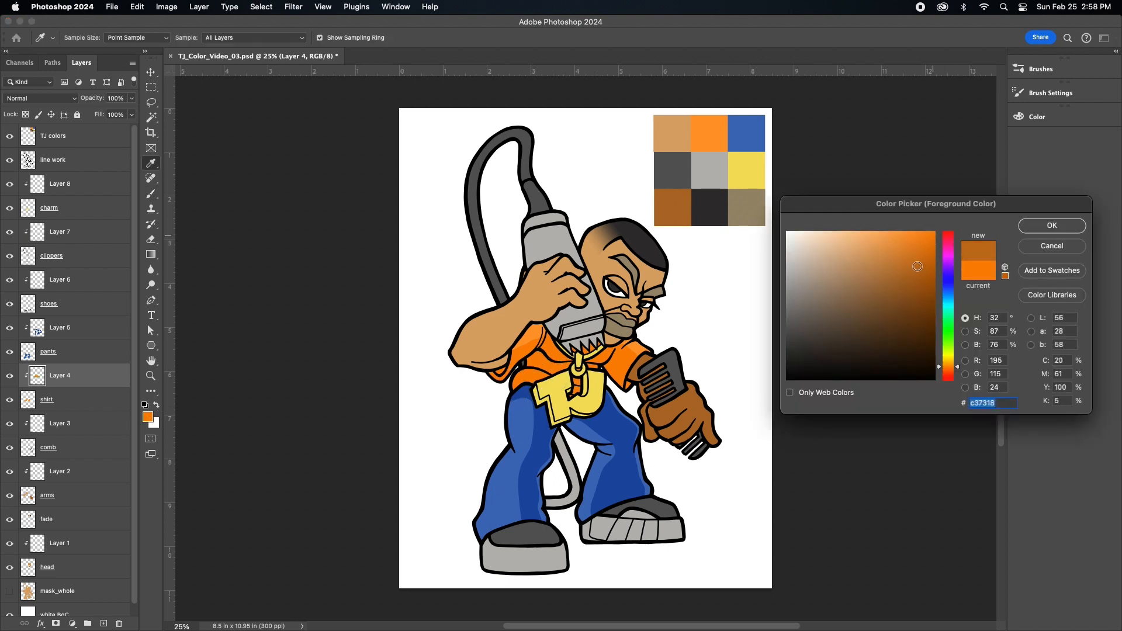
left_click(1053, 225)
mouse_move(617, 385)
left_mouse_down()
mouse_move(618, 358)
mouse_move(631, 370)
mouse_move(608, 362)
left_mouse_up()
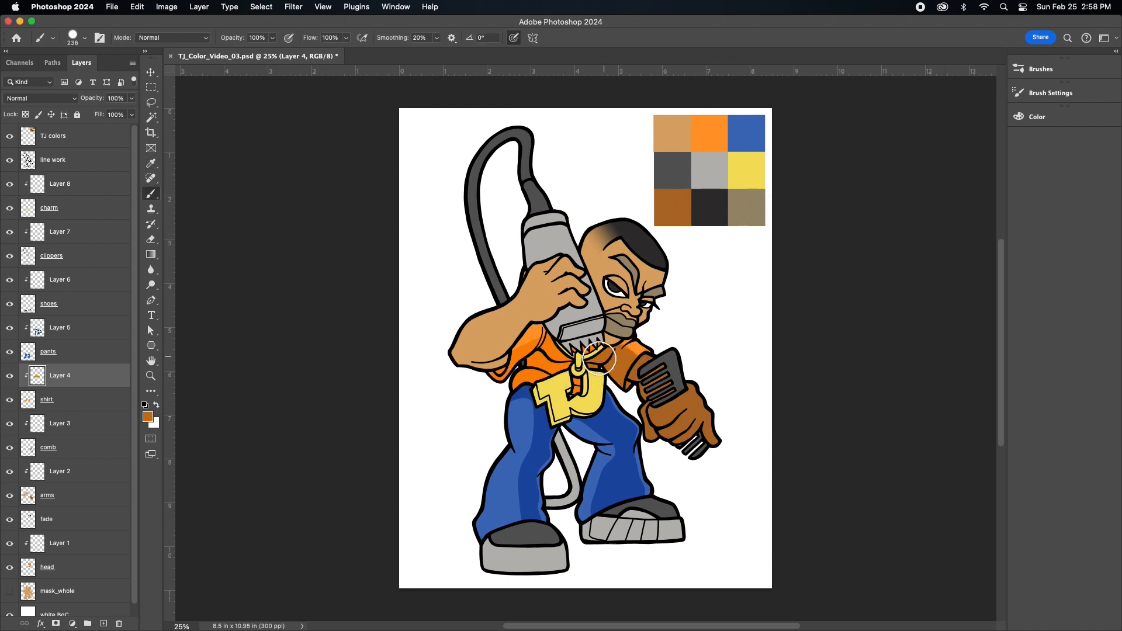
mouse_move(549, 384)
left_mouse_down()
mouse_move(520, 390)
mouse_move(572, 360)
mouse_move(553, 355)
mouse_move(493, 379)
mouse_move(549, 346)
left_mouse_up()
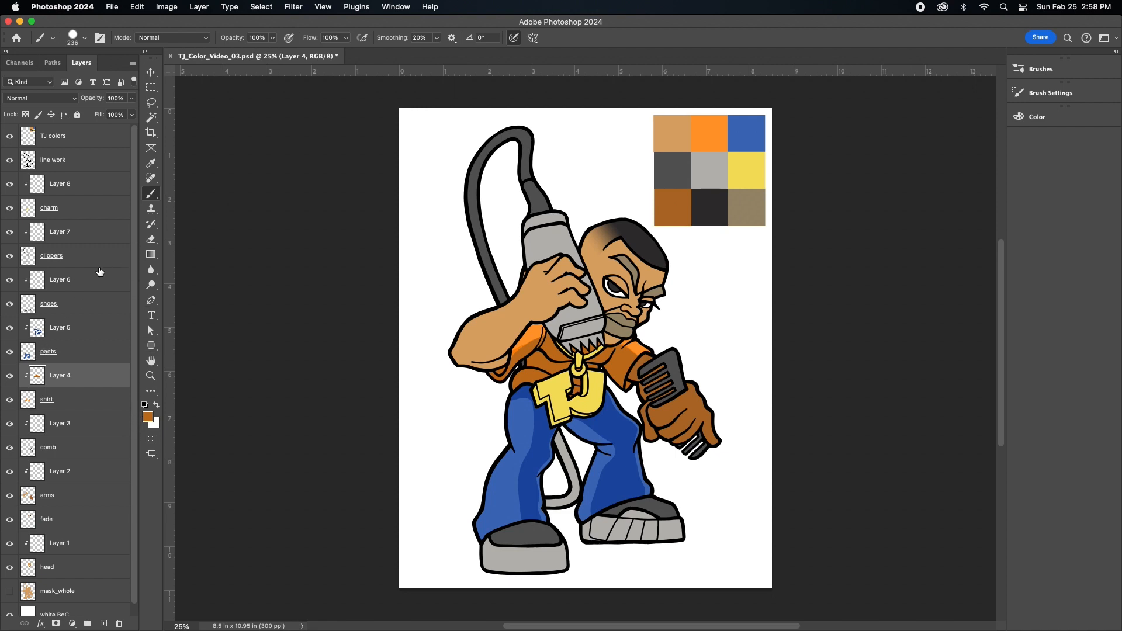
Step: On Layer 8 above charm, sample the yellow swatch, darken it to mustard and paint over the whole TJ charm
left_click(74, 187)
left_click(151, 163)
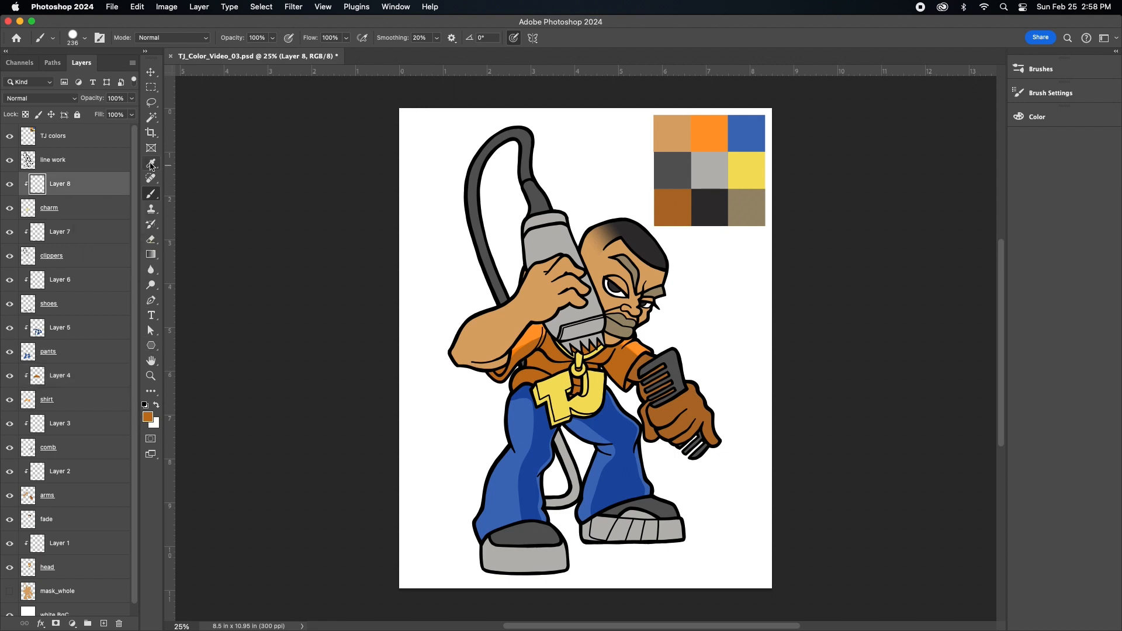
left_click(761, 159)
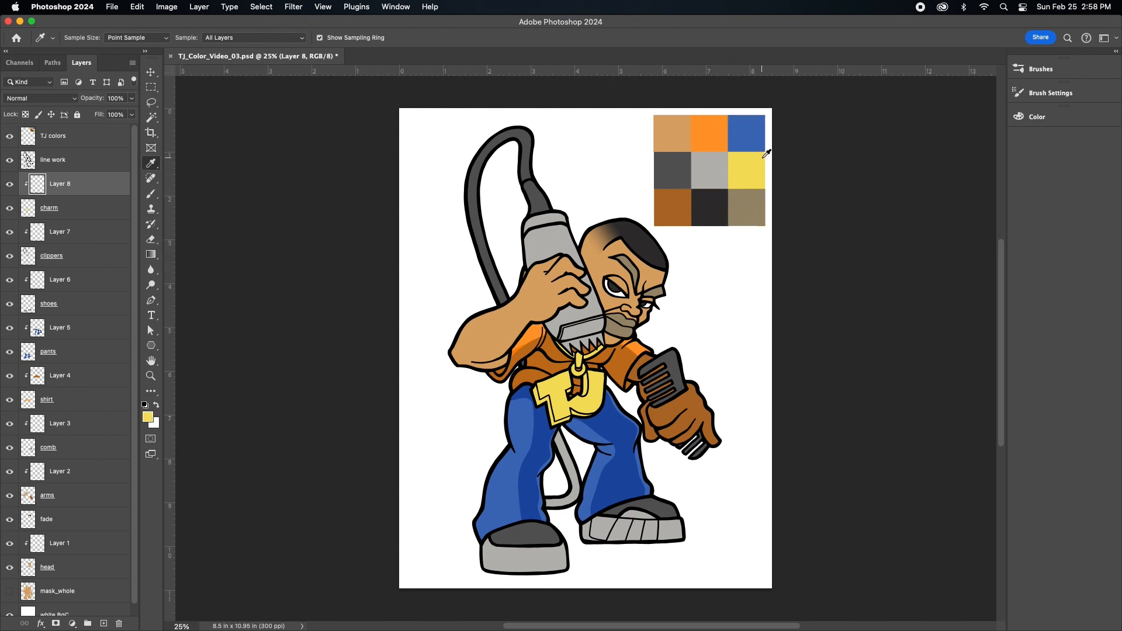
left_click(148, 416)
mouse_move(888, 238)
left_mouse_down()
mouse_move(905, 270)
mouse_move(894, 283)
mouse_move(916, 256)
left_mouse_up()
key("Return")
key("b")
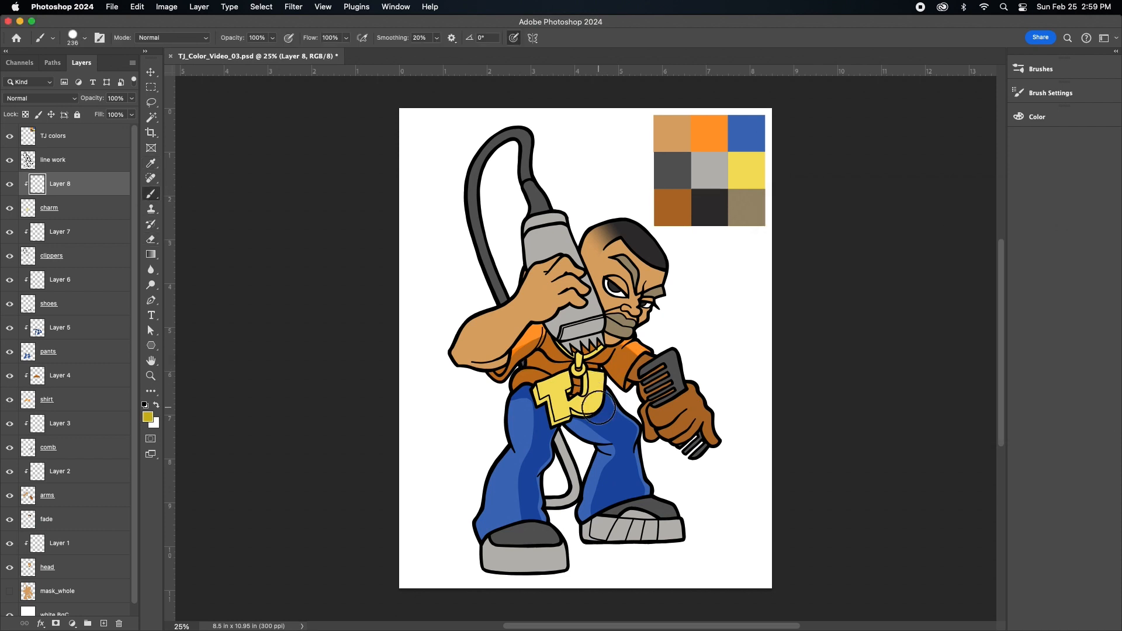
mouse_move(604, 387)
left_mouse_down()
mouse_move(553, 415)
mouse_move(543, 391)
mouse_move(576, 375)
mouse_move(599, 409)
mouse_move(588, 396)
mouse_move(612, 349)
mouse_move(581, 381)
mouse_move(596, 390)
mouse_move(598, 362)
left_mouse_up()
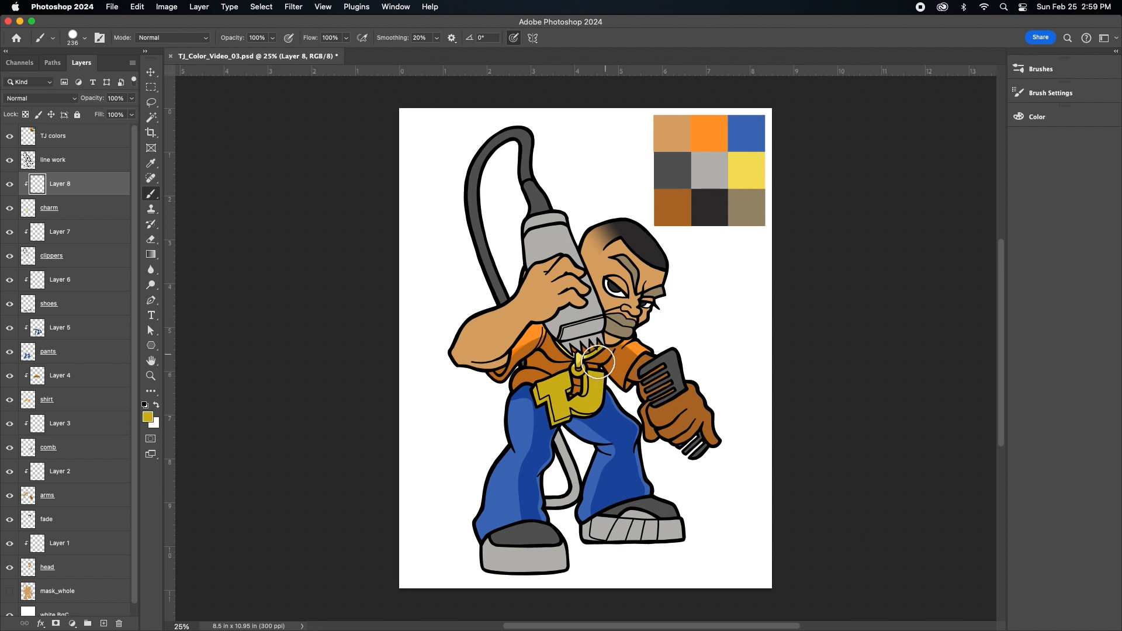
Step: Erase diagonal highlight bands from the charm's mustard shading, reducing the eraser to 57 px for the finer ones
left_click(151, 239)
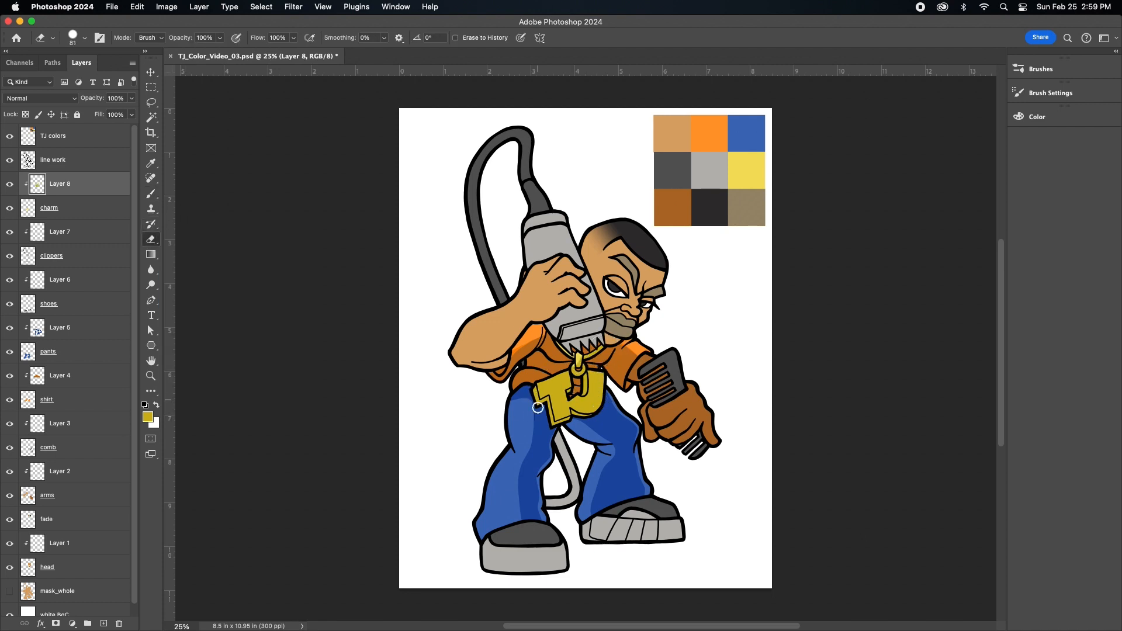
mouse_move(582, 421)
left_mouse_down()
mouse_move(572, 393)
mouse_move(581, 405)
mouse_move(605, 365)
left_mouse_up()
left_click(85, 38)
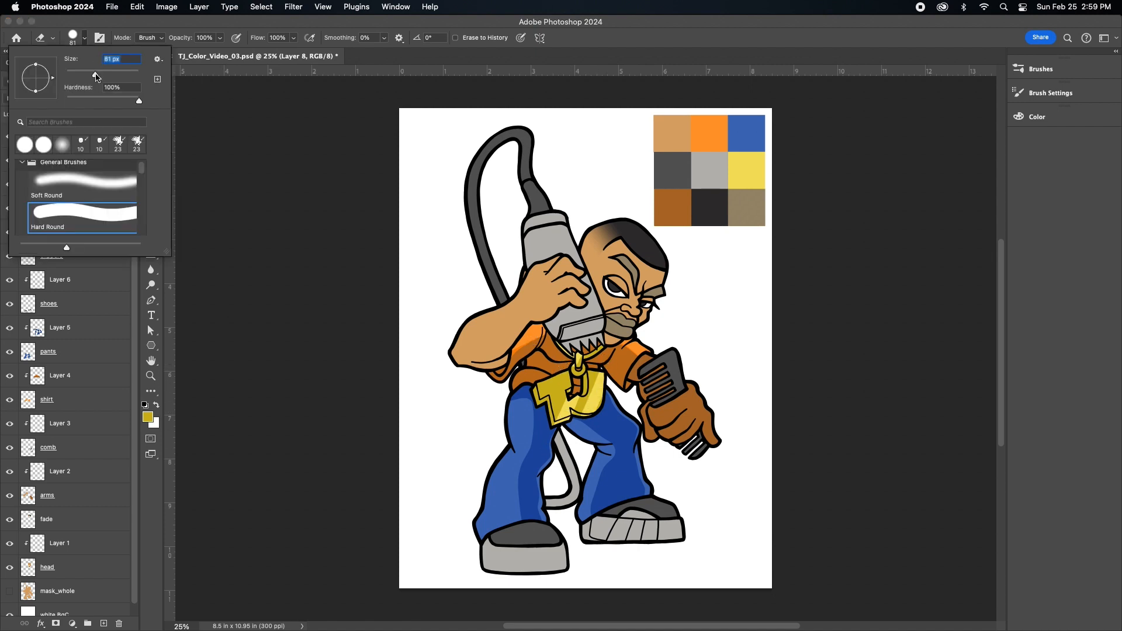
left_click_drag(562, 370, 538, 422)
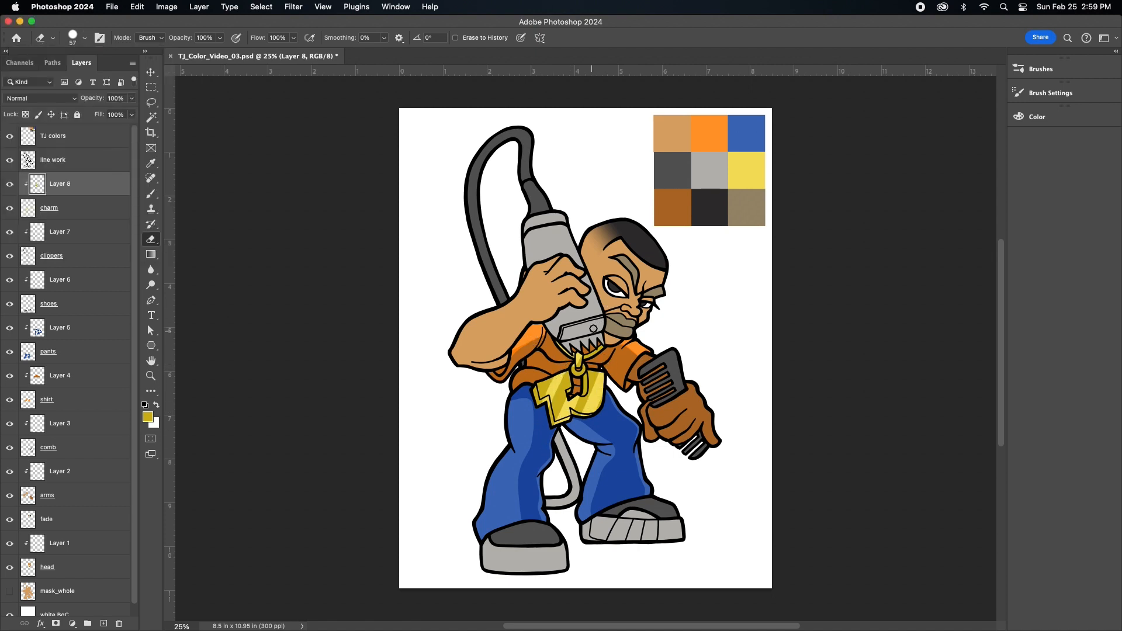
Step: Reduce the brush to 46 px and darken the foreground color to olive for the charm's deeper shading
left_click(151, 193)
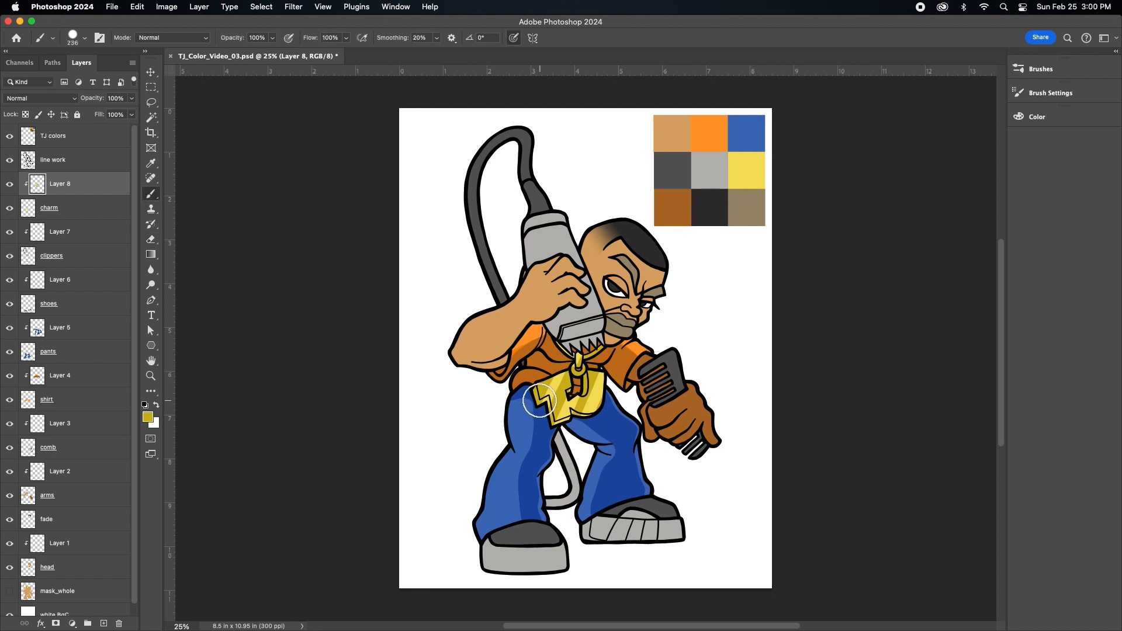
left_click(84, 38)
left_click_drag(122, 75, 79, 71)
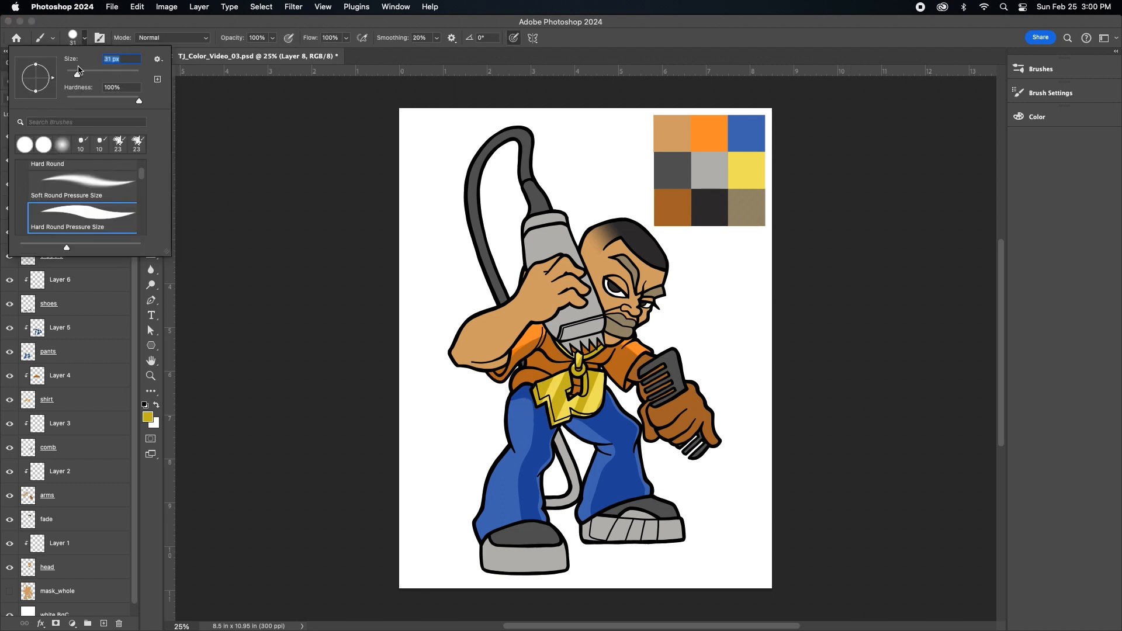
left_click(147, 417)
left_click_drag(926, 260, 902, 284)
key("Return")
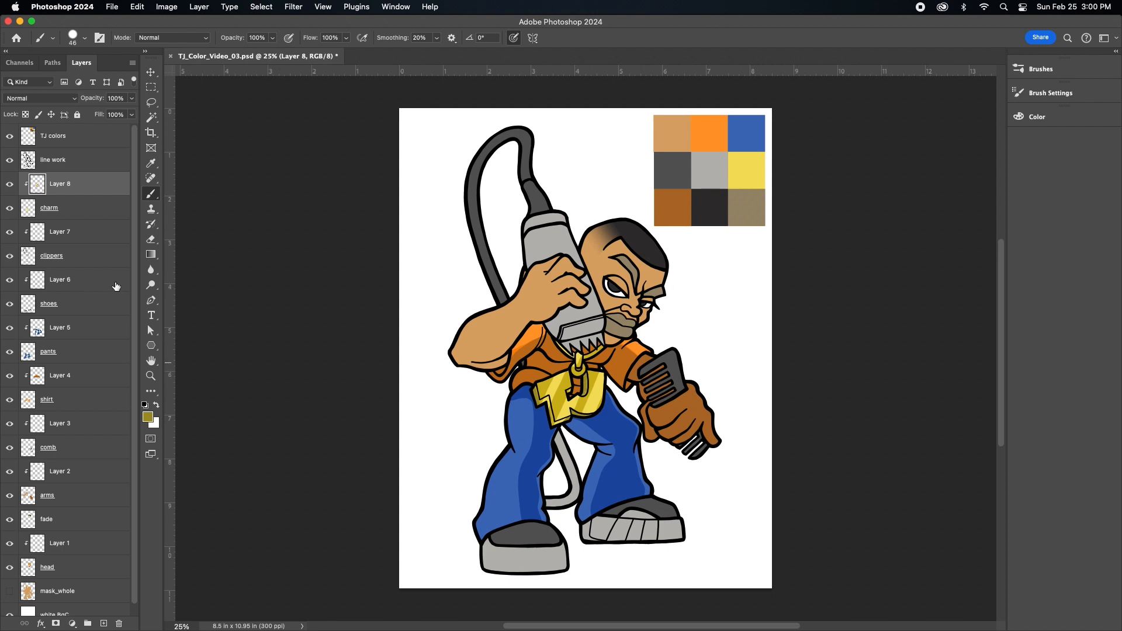
Step: On Layer 6 above shoes, sample the dark gray swatch and darken the foreground color to near-black
left_click(84, 280)
left_click(147, 166)
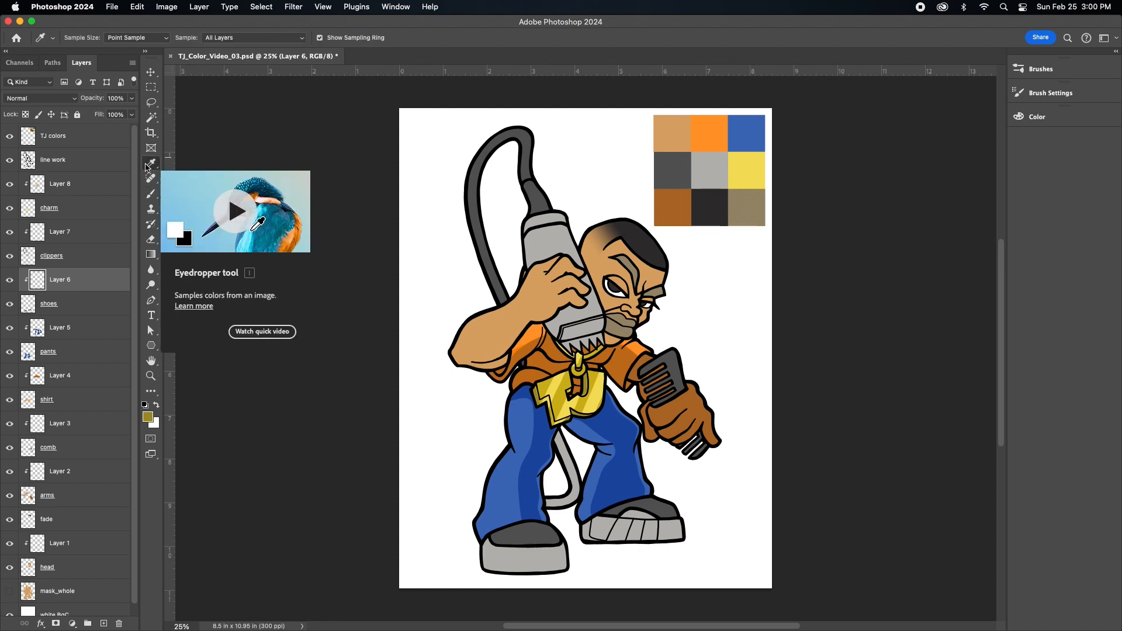
left_click(711, 157)
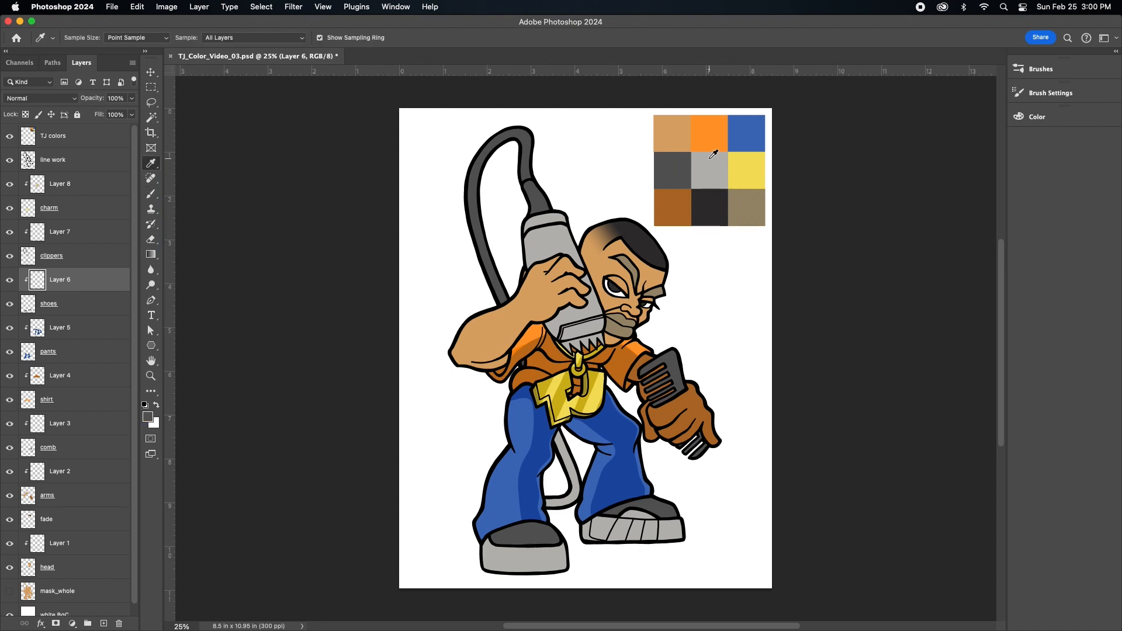
left_click(148, 416)
left_click_drag(795, 339, 797, 349)
left_click(1052, 225)
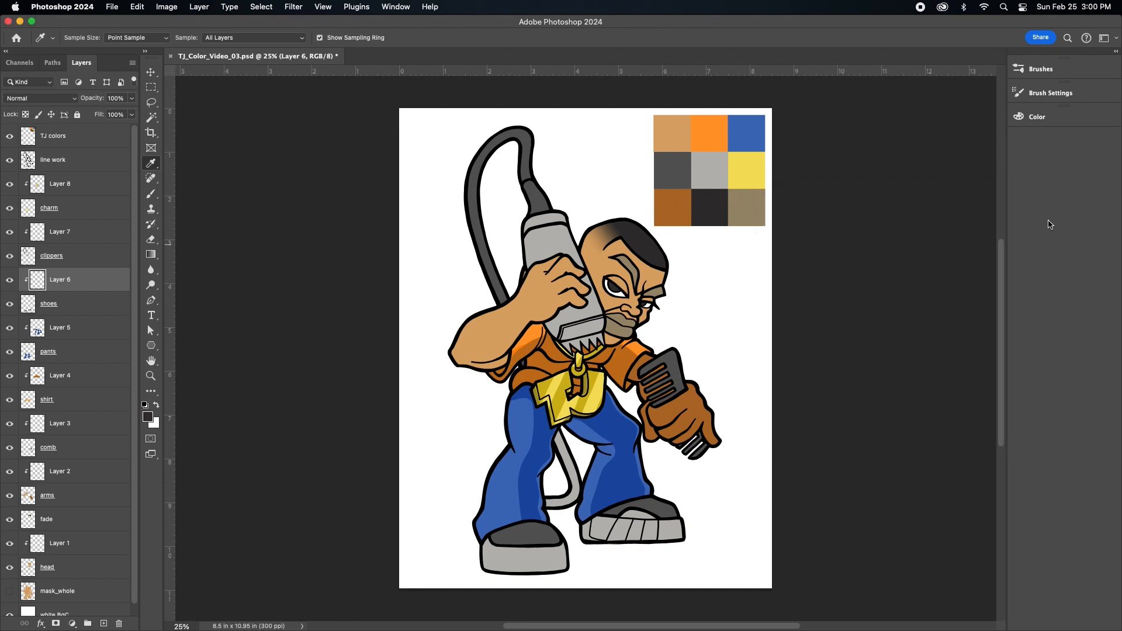
Step: Set the brush to 105 px and paint near-black shadows on the dark upper parts of both shoes
left_click(151, 193)
left_click(85, 38)
left_click_drag(102, 78, 103, 77)
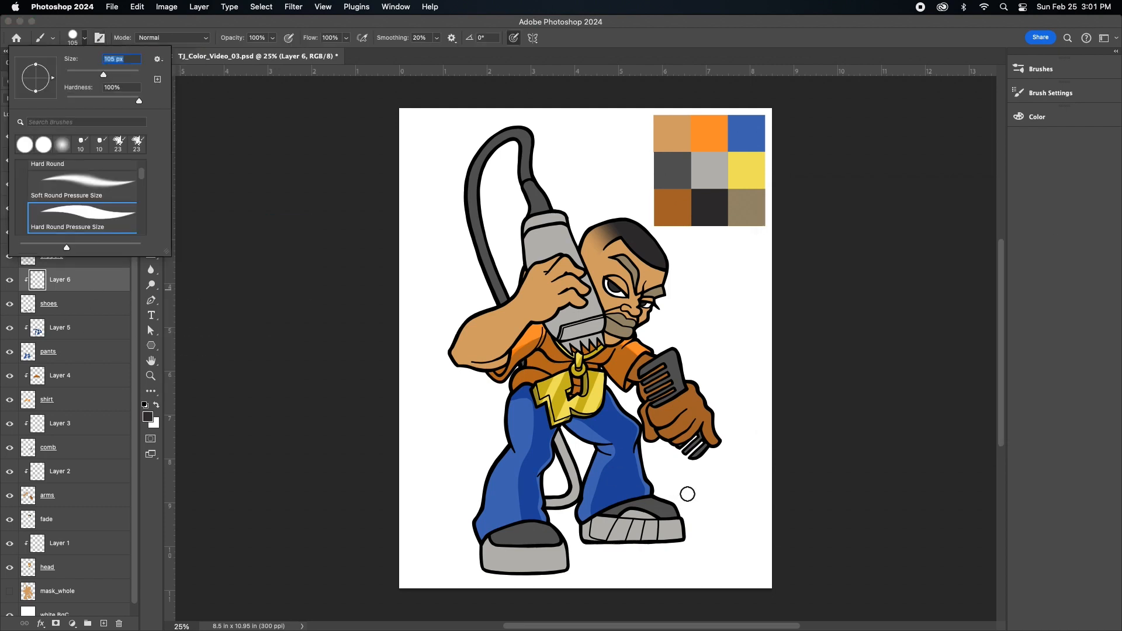
mouse_move(681, 508)
left_mouse_down()
mouse_move(609, 511)
mouse_move(665, 506)
left_mouse_up()
mouse_move(526, 521)
left_mouse_down()
mouse_move(560, 537)
mouse_move(532, 535)
left_mouse_up()
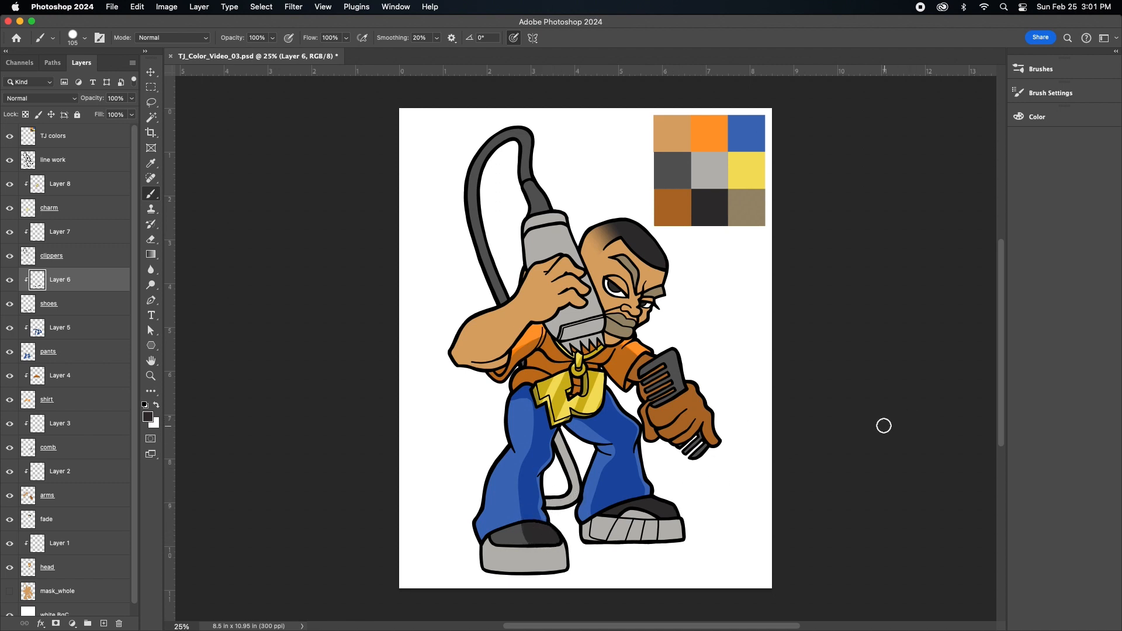
Step: On Layer 2 above arms, sample the tan skin swatch and darken the foreground color to brown
scroll(135, 332, "down", 1)
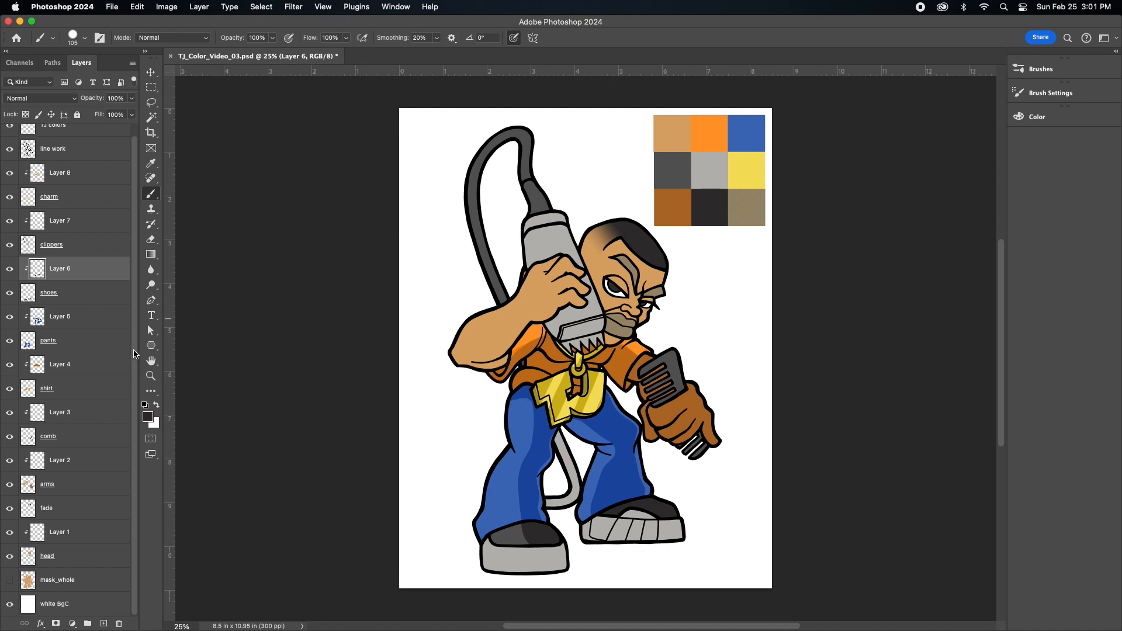
left_click(80, 460)
left_click(151, 164)
left_click(675, 135)
left_click(148, 417)
left_click_drag(862, 255, 869, 267)
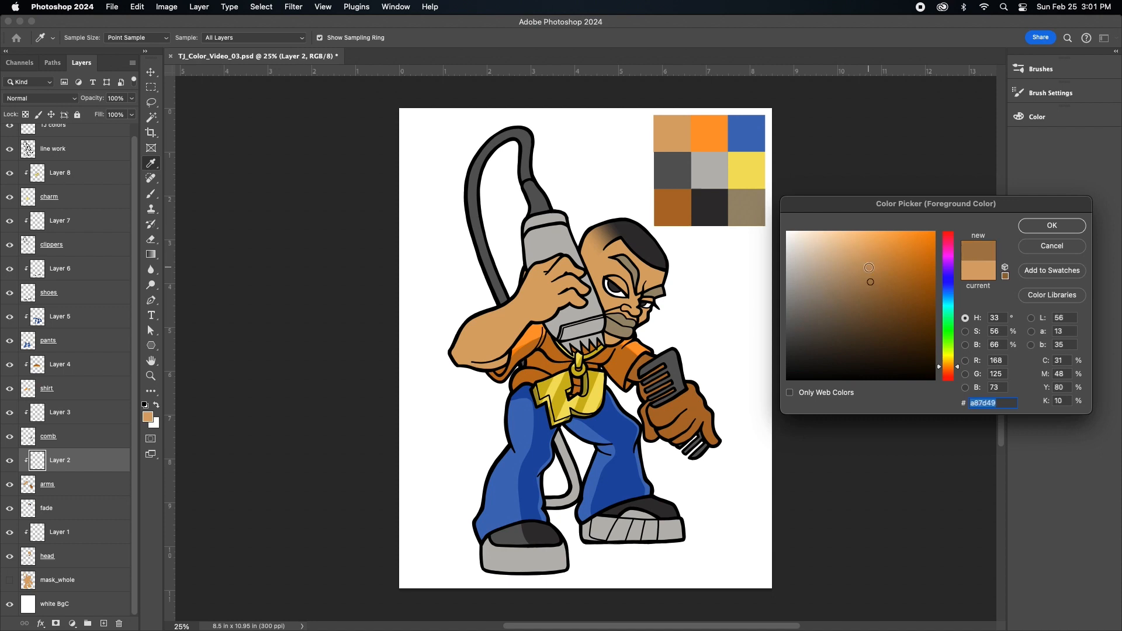
left_click(1052, 225)
Step: Shade the underside of the raised arm and hand with a 159 px brush, reducing it to 81 px for the fingers
left_click(151, 194)
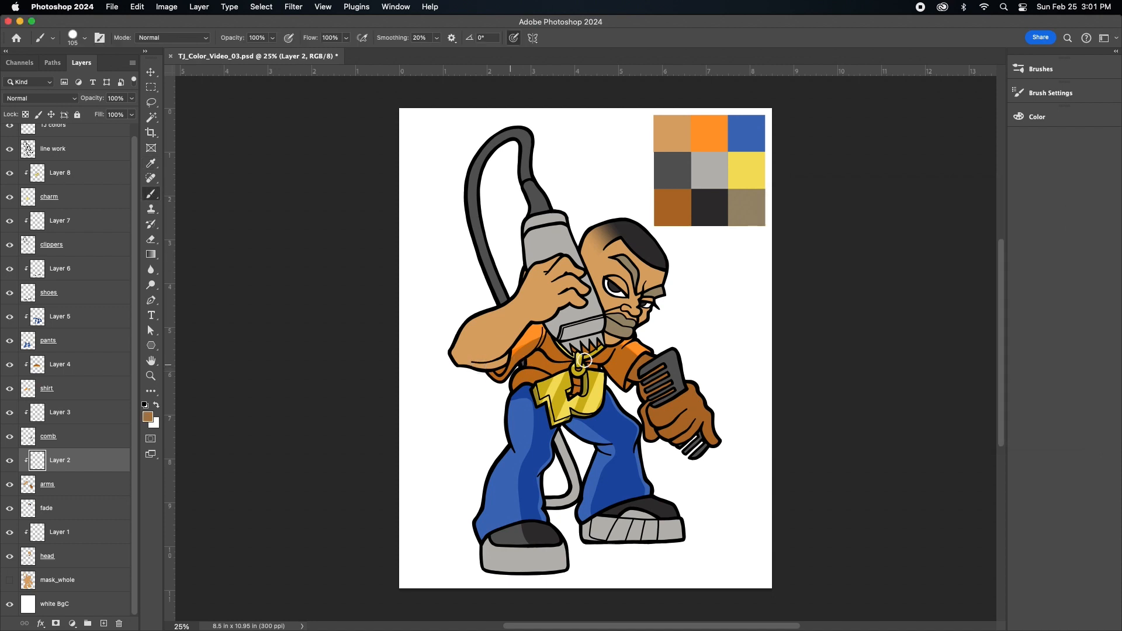
left_click(85, 38)
left_click_drag(106, 76, 110, 79)
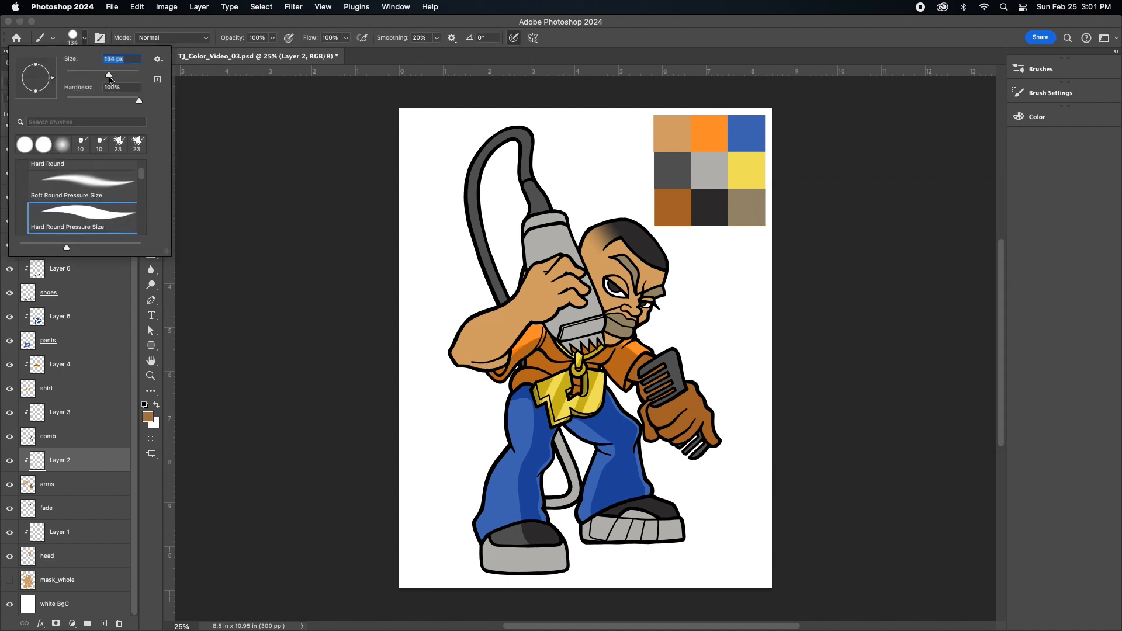
mouse_move(474, 364)
left_mouse_down()
mouse_move(459, 368)
mouse_move(497, 360)
mouse_move(475, 363)
mouse_move(580, 297)
mouse_move(563, 226)
mouse_move(567, 252)
left_mouse_up()
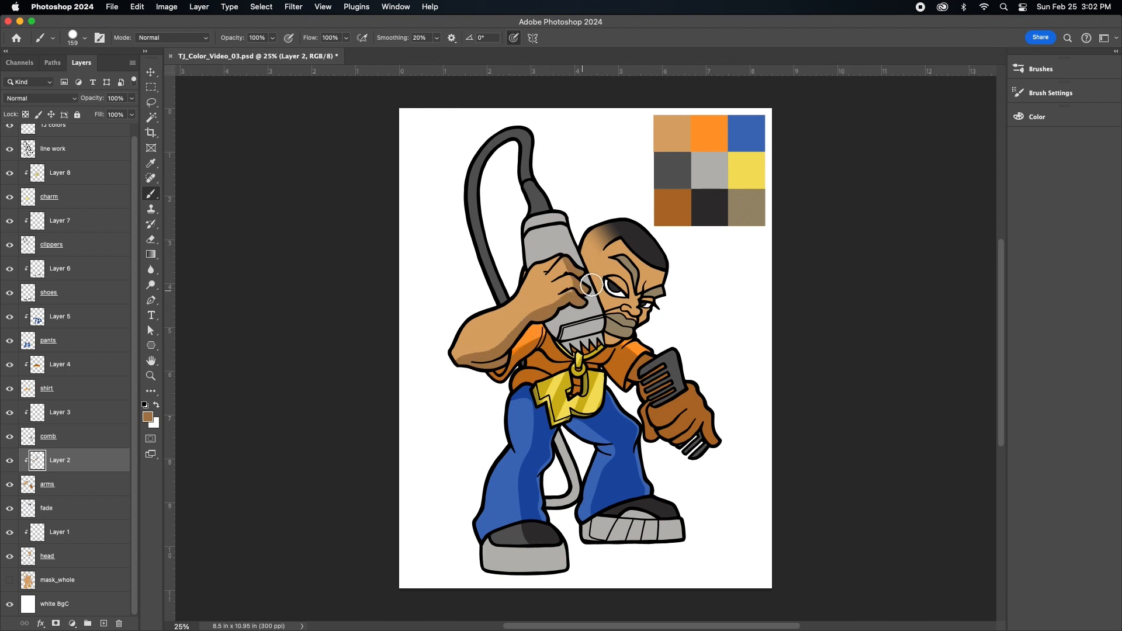
left_click(85, 38)
left_click_drag(115, 74, 97, 76)
left_click(575, 293)
Step: On Layer 1 above head, paint brown shadows on the forehead and face with a 41 px brush, reducing it to 20 px for finer areas
left_click(87, 529)
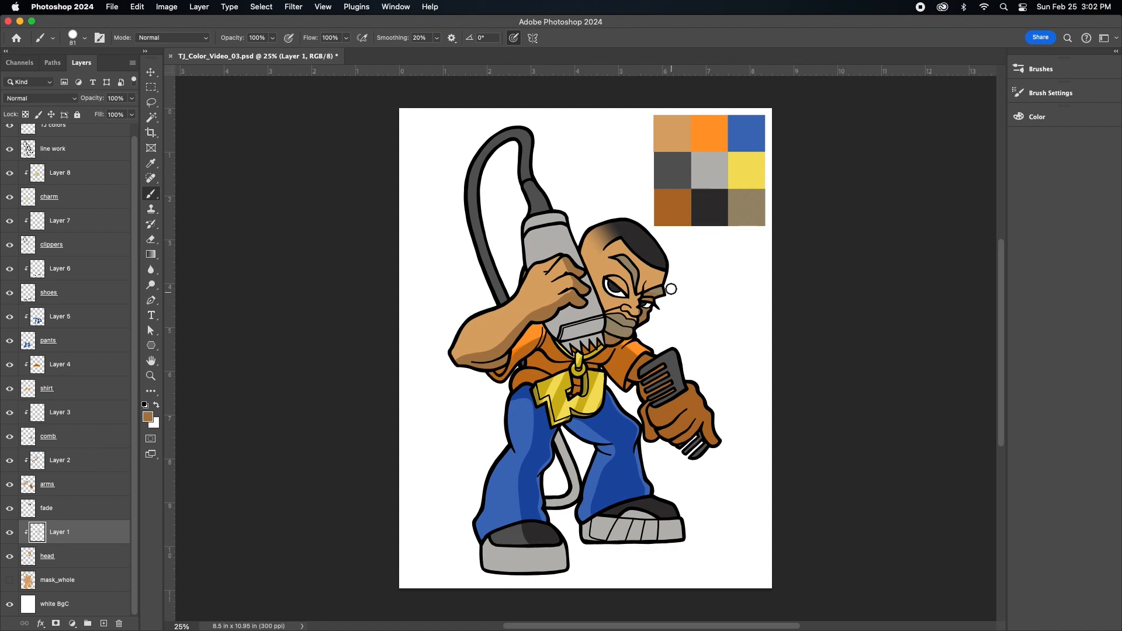
key("super+plus")
key("super+plus")
left_click_drag(1002, 301, 1003, 284)
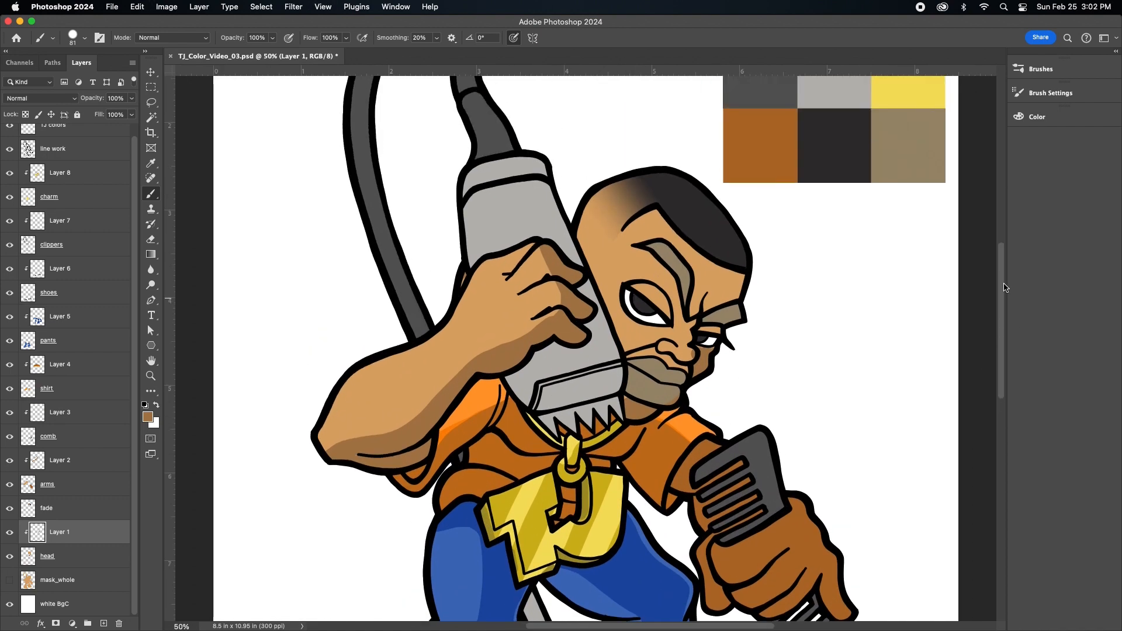
left_click(85, 38)
left_click_drag(94, 72, 81, 68)
key("Return")
mouse_move(732, 280)
left_mouse_down()
mouse_move(707, 305)
mouse_move(734, 273)
mouse_move(693, 315)
mouse_move(716, 263)
left_mouse_up()
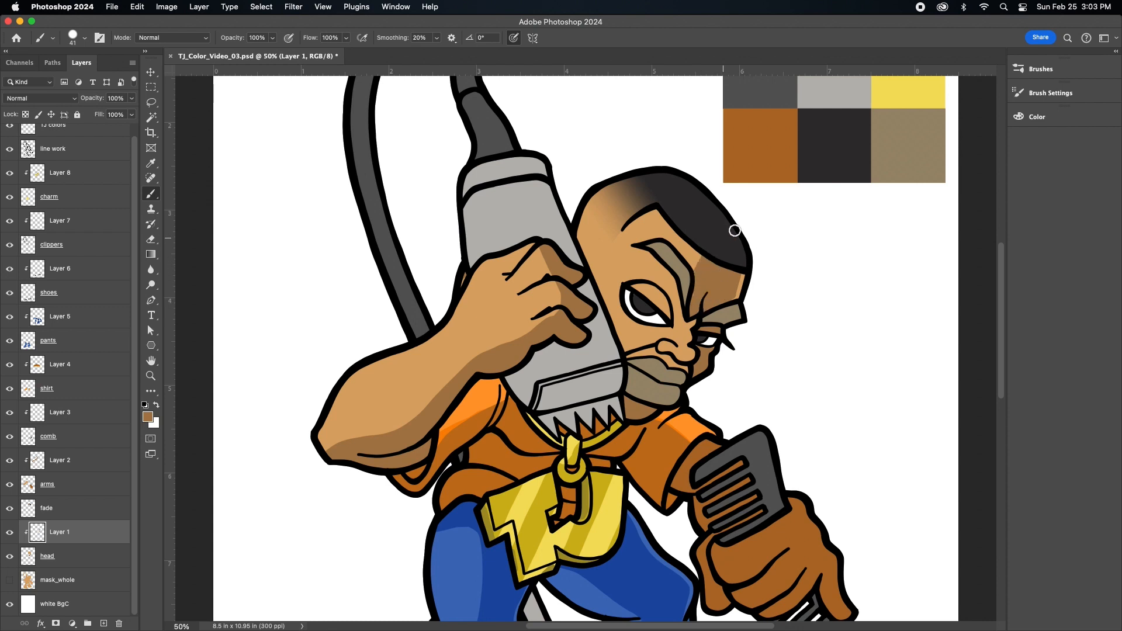
left_click(84, 41)
left_click_drag(78, 72, 76, 74)
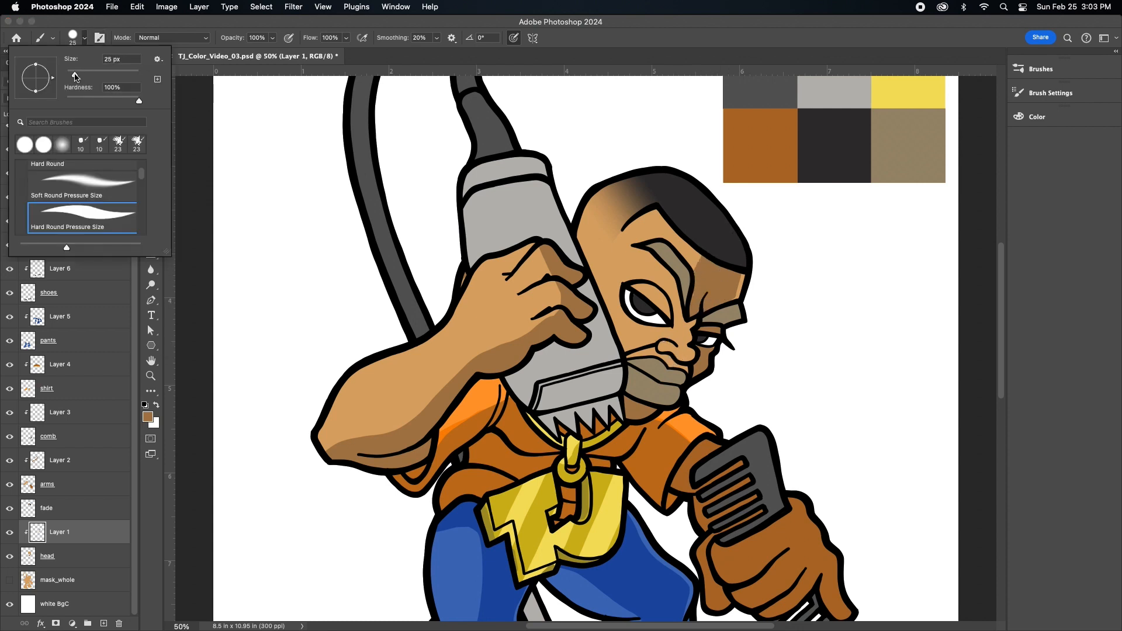
key("Return")
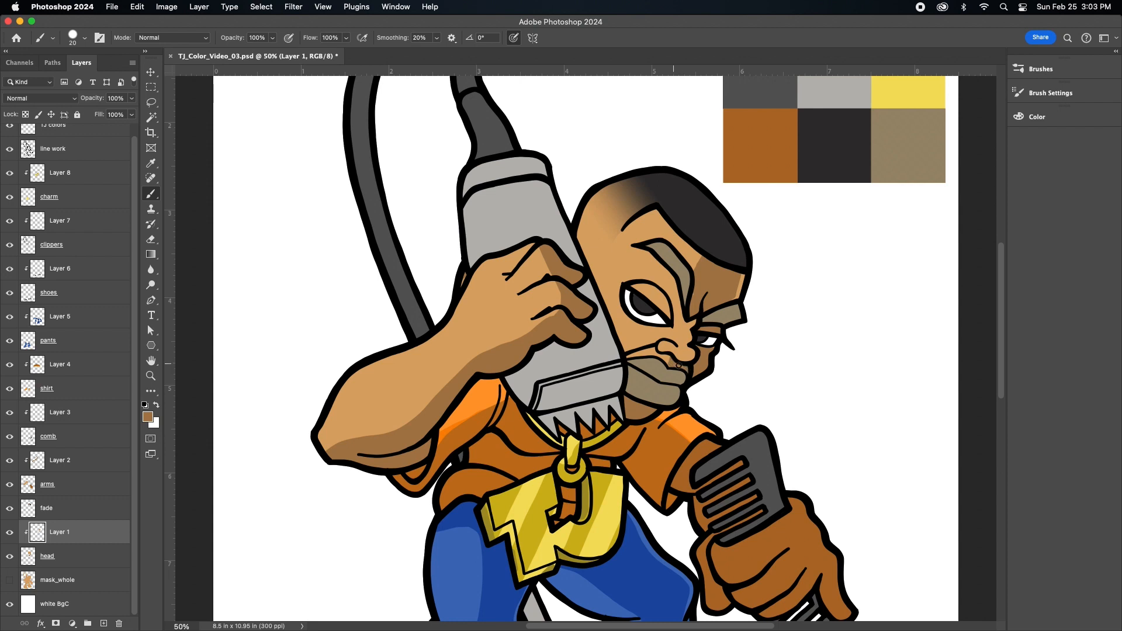
Step: Sample the taupe of the facial hair and darken the foreground color for its shading
key("i")
left_click(656, 367)
left_click(147, 417)
left_click(1053, 226)
key("b")
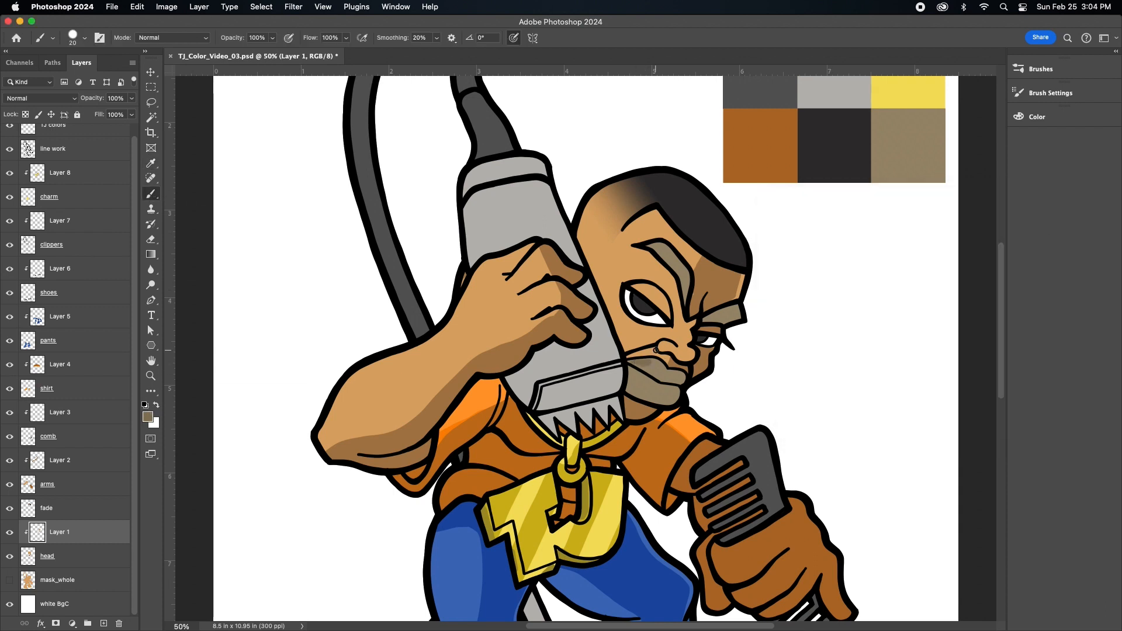
Step: Shade the facial hair around the mouth with a 47 px brush, reducing it to 22 px for the narrow parts
left_click(87, 38)
left_click_drag(75, 72, 85, 66)
left_click_drag(654, 366, 681, 381)
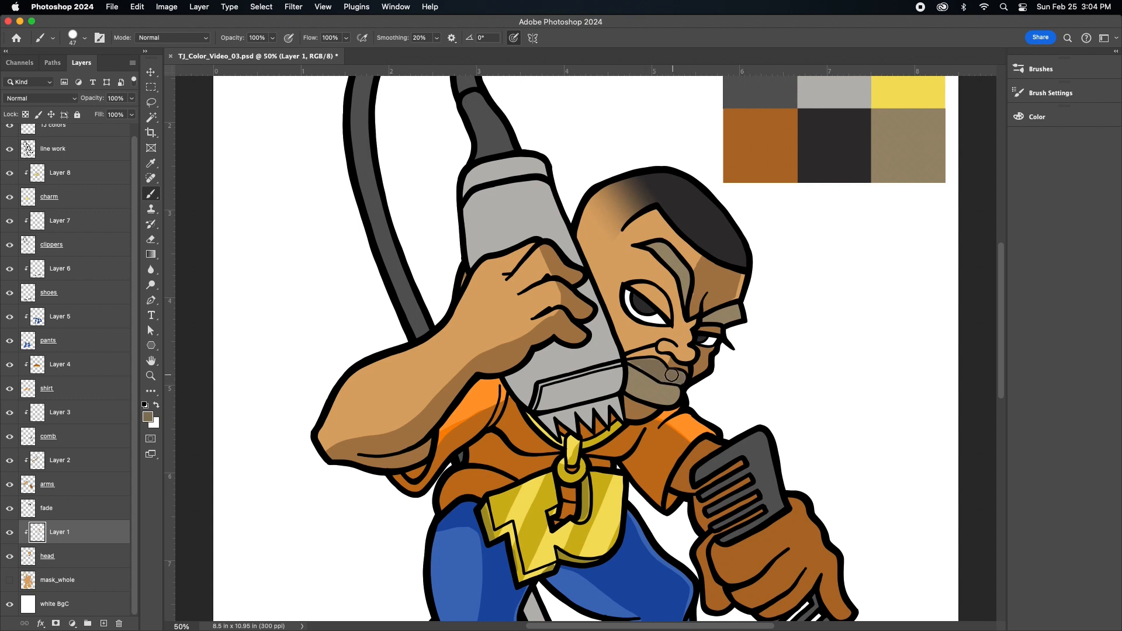
left_click(83, 39)
left_click_drag(85, 72, 76, 72)
left_click(646, 365)
Step: On Layer 7 above clippers, sample the light gray swatch and darken the foreground color to medium gray
key("super+0")
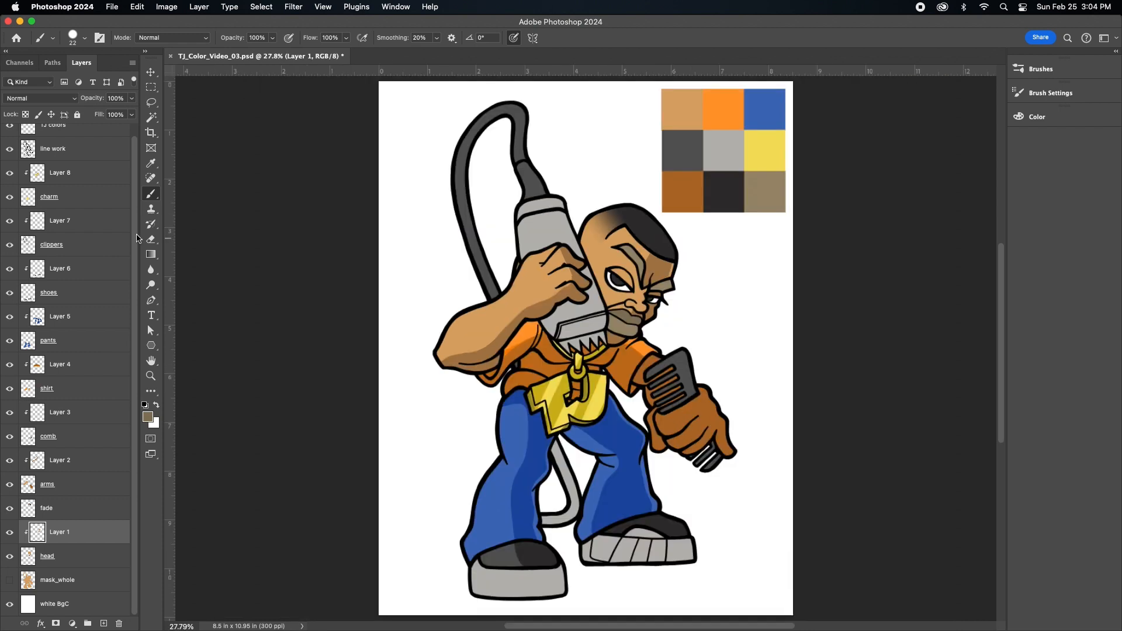
left_click(76, 224)
left_click(150, 163)
left_click(722, 148)
left_click(148, 418)
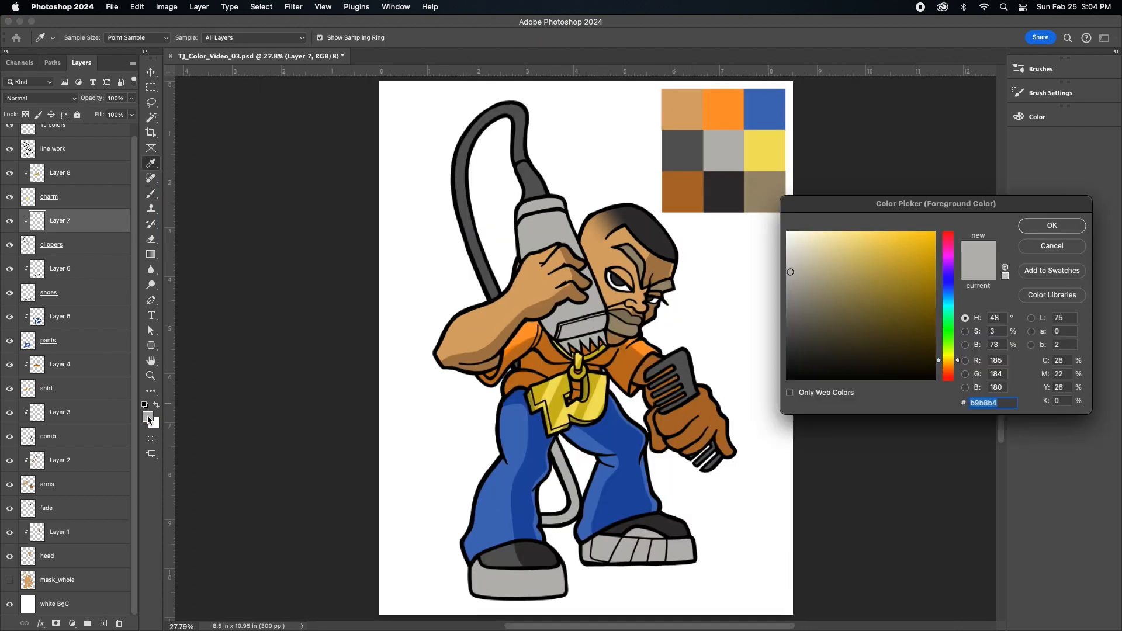
key("Return")
Step: Choose the Soft Round Pressure Opacity brush and paint soft gray shading along the clippers' body at 118 px and 172 px
left_click(1041, 69)
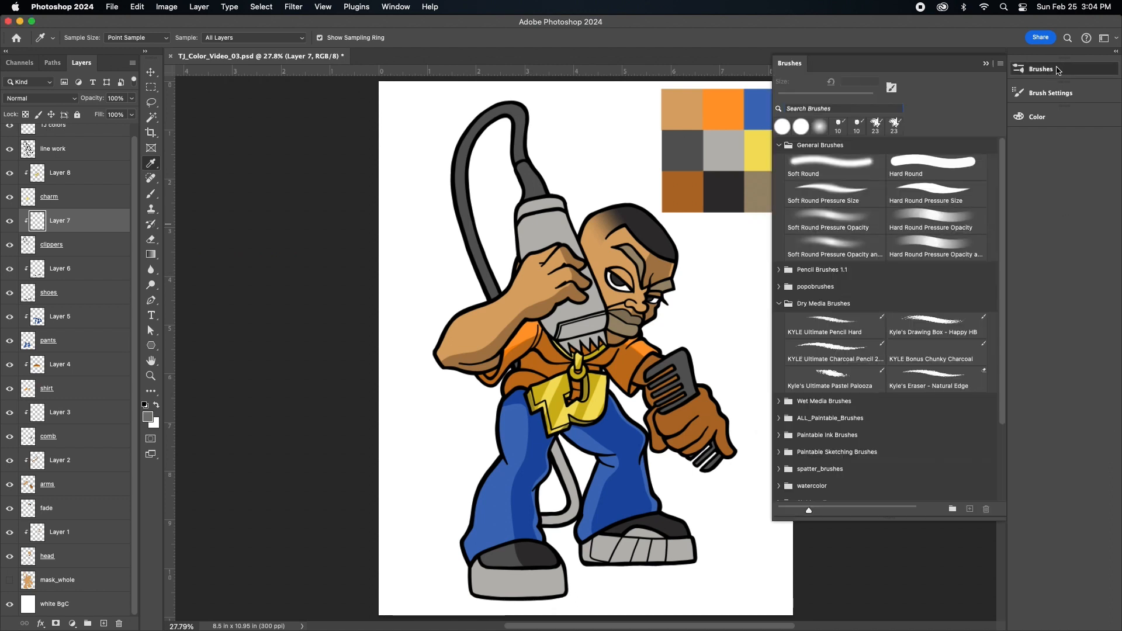
left_click(940, 215)
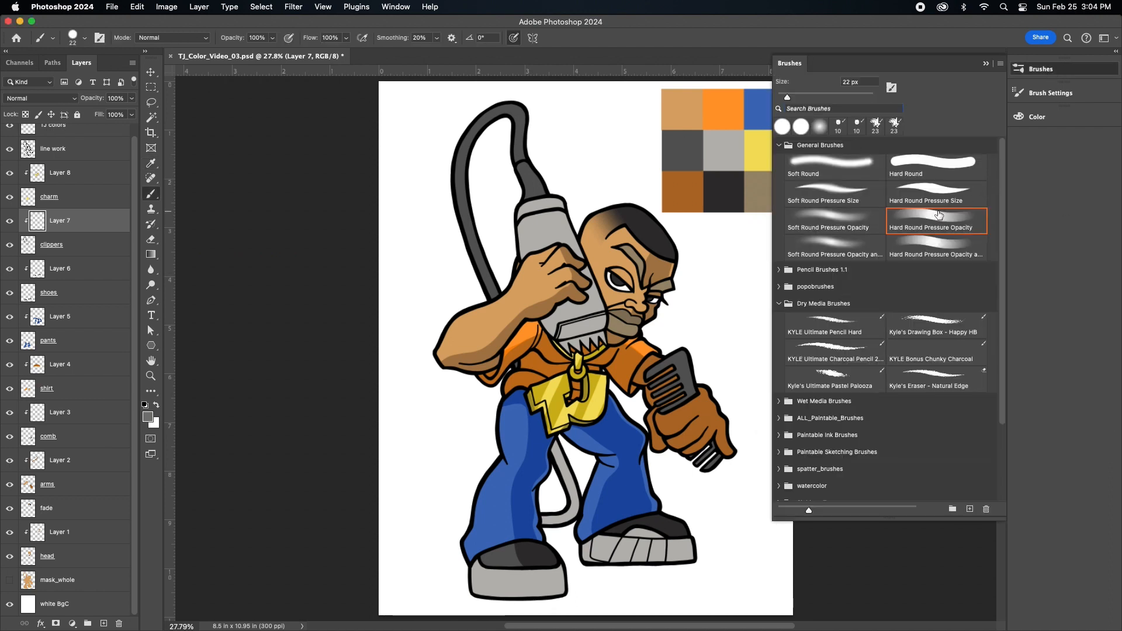
left_click(1042, 71)
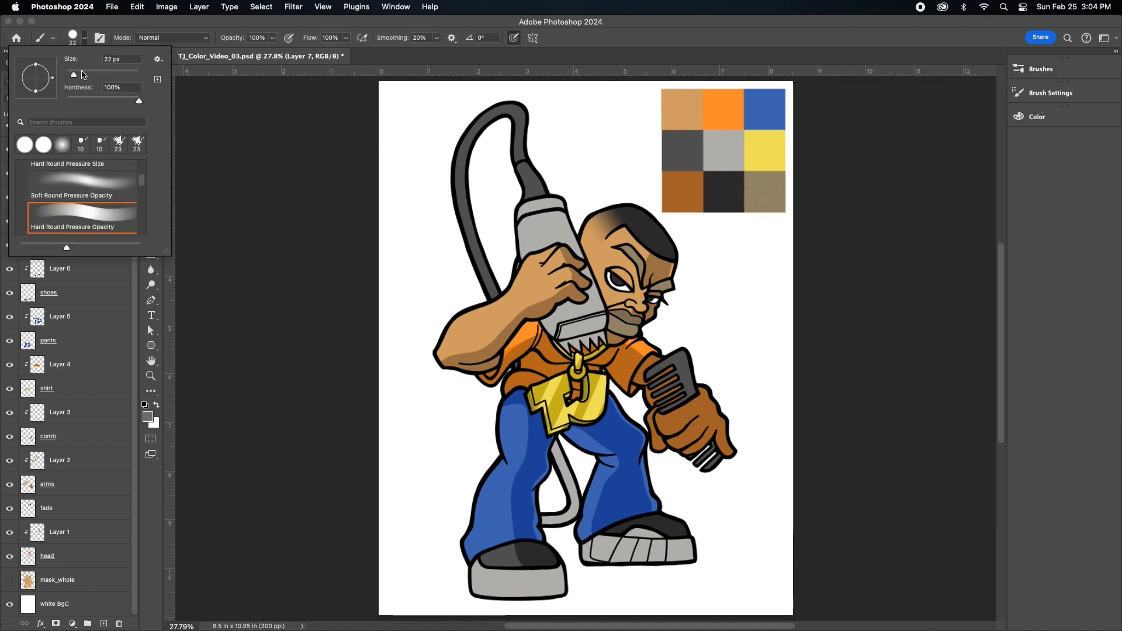
left_click(81, 181)
left_click_drag(91, 76, 106, 79)
mouse_move(547, 216)
left_mouse_down()
mouse_move(583, 317)
mouse_move(545, 205)
mouse_move(580, 284)
mouse_move(577, 267)
left_mouse_up()
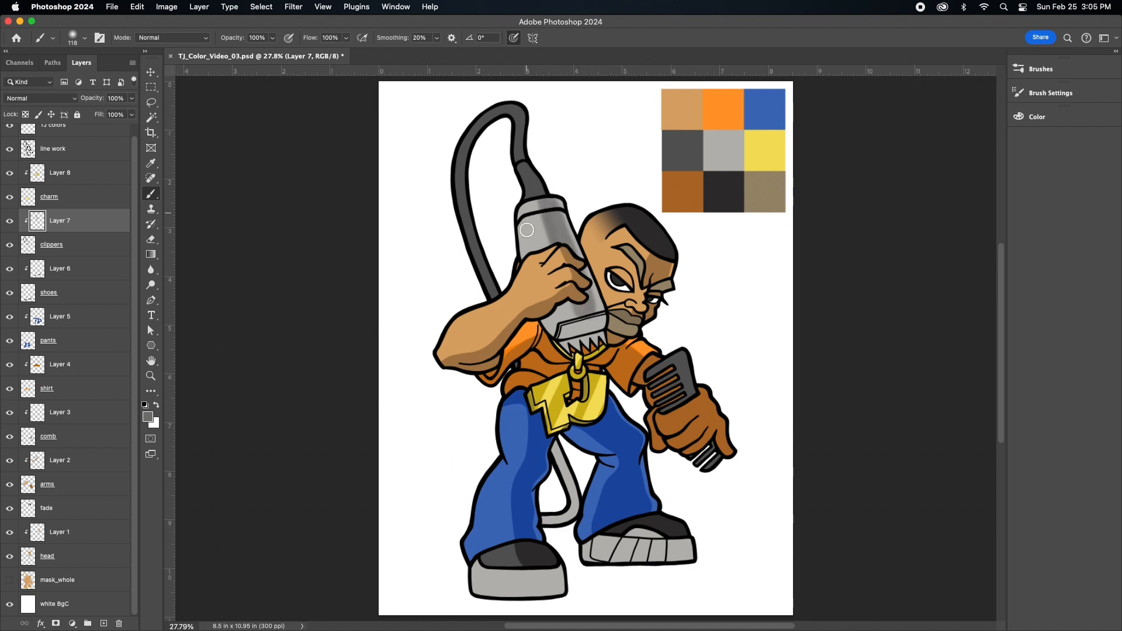
left_click(73, 37)
left_click_drag(108, 75, 107, 77)
mouse_move(515, 221)
left_mouse_down()
mouse_move(523, 279)
mouse_move(554, 336)
mouse_move(520, 246)
mouse_move(520, 197)
mouse_move(551, 329)
left_mouse_up()
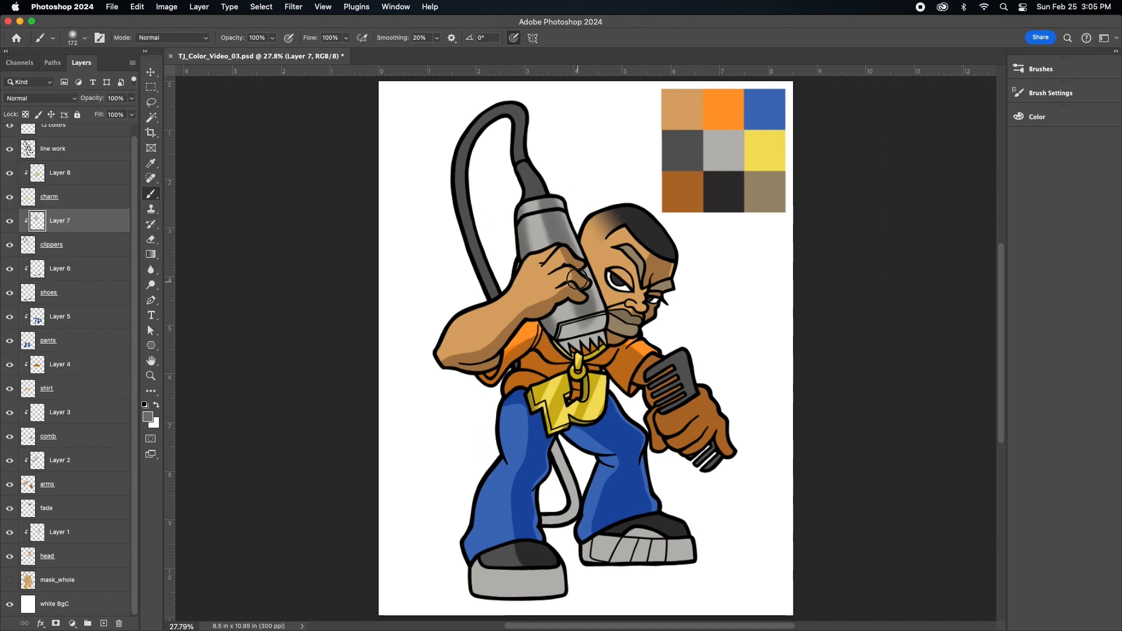
Step: Switch to the Hard Round brush at 63 px and shade the cap at the cord end of the clippers
left_click(1041, 69)
left_click(936, 169)
left_click(1041, 69)
left_click(85, 38)
left_click_drag(116, 75, 90, 74)
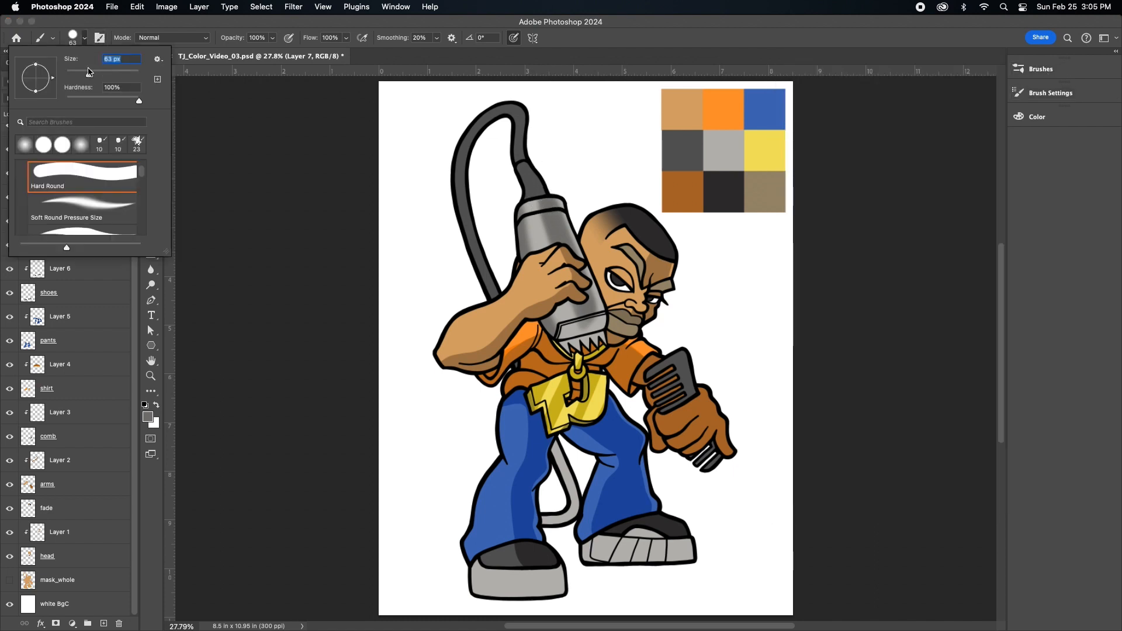
left_click(525, 209)
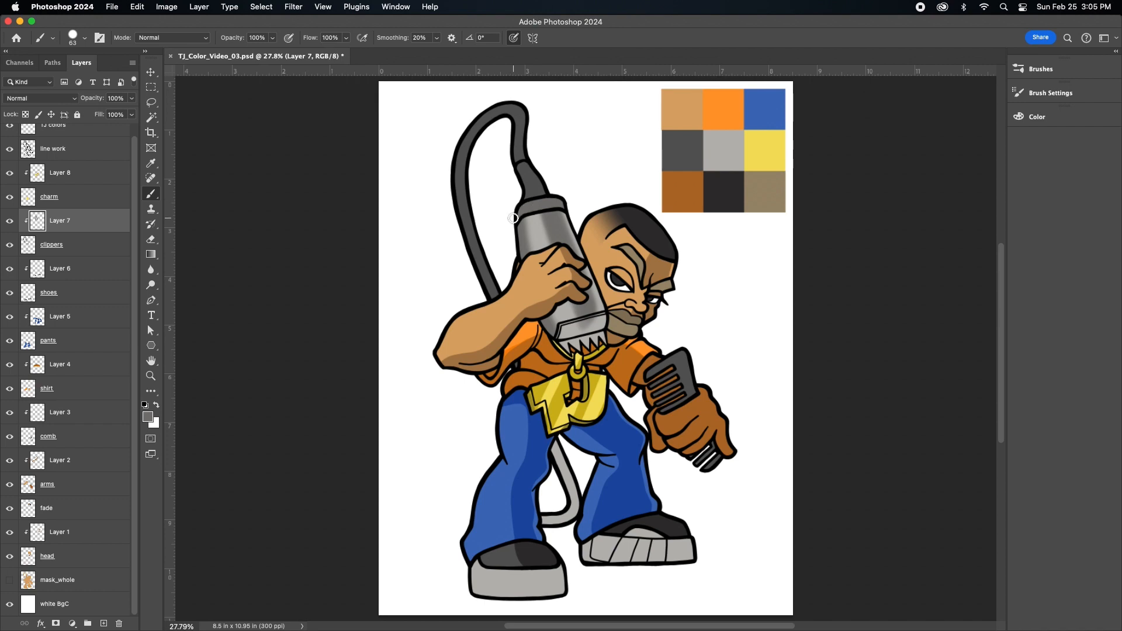
Step: Shade the edge of the clippers' blade plate with a 22 px brush, and paint the blade teeth gray at 51 px
scroll(611, 330, "up", 5)
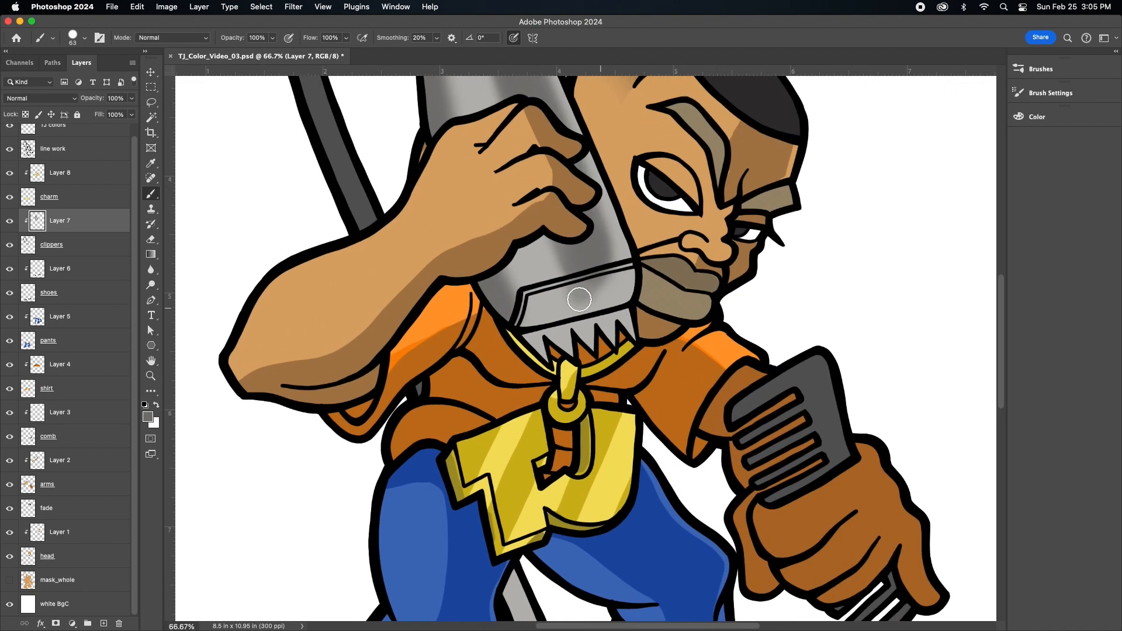
left_click(85, 37)
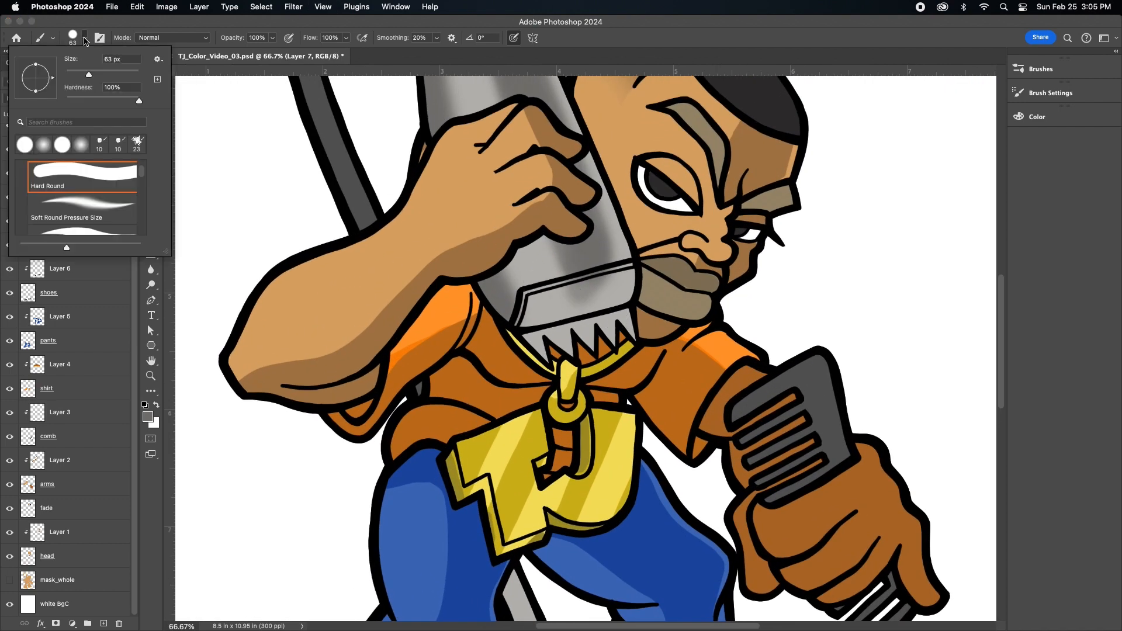
left_click(525, 294)
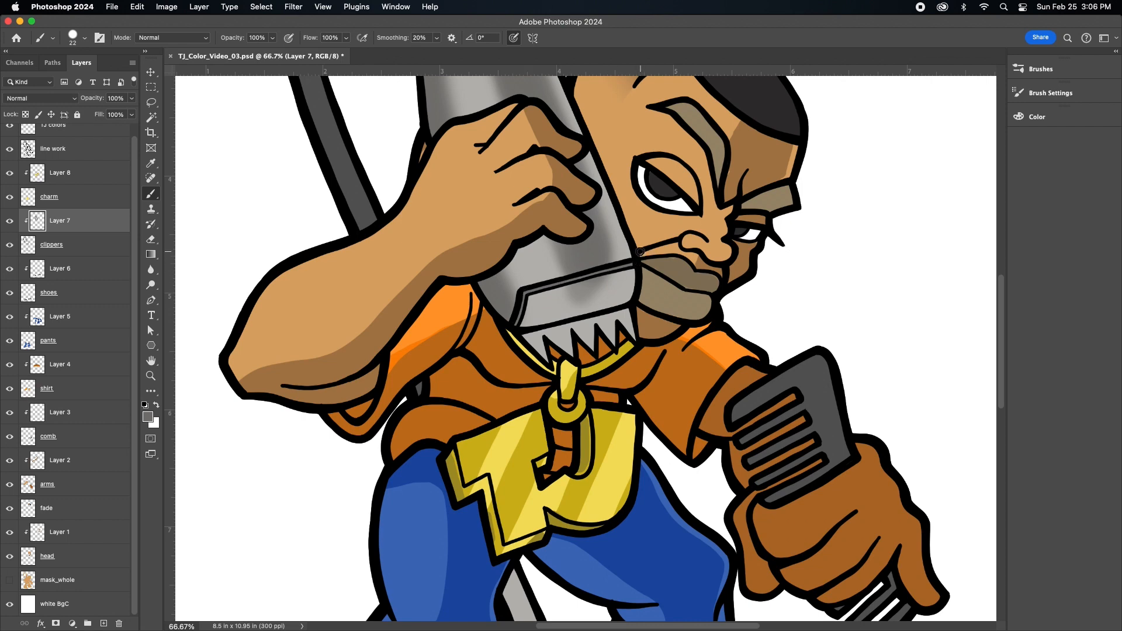
left_click(85, 39)
left_click(85, 76)
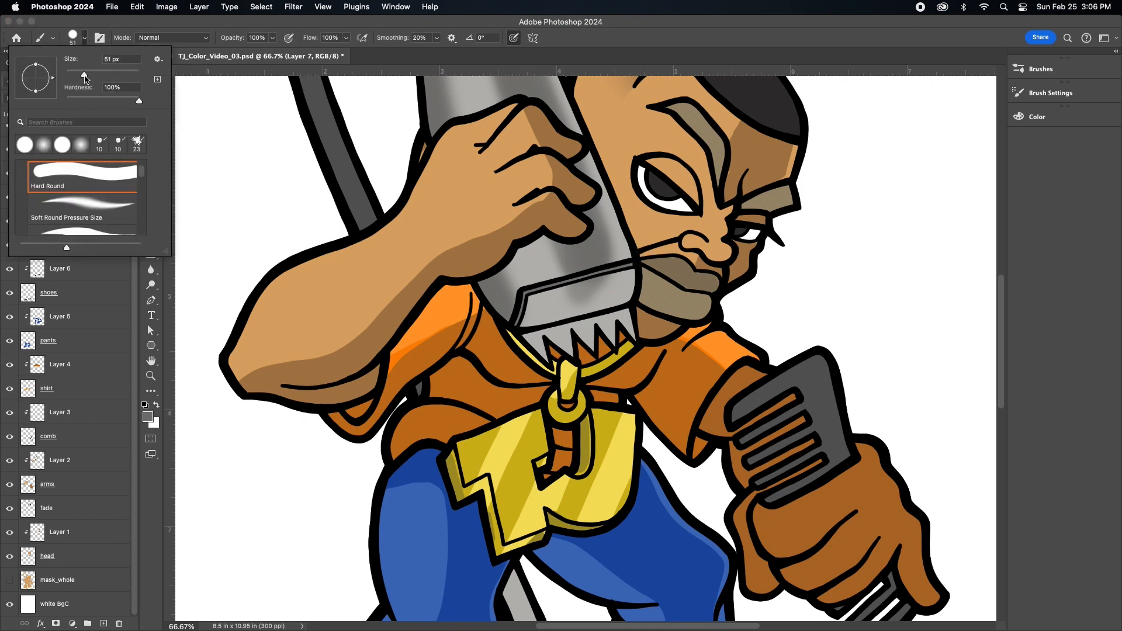
left_click(532, 347)
mouse_move(641, 314)
left_mouse_down()
mouse_move(532, 358)
mouse_move(638, 327)
mouse_move(615, 349)
mouse_move(578, 339)
mouse_move(600, 321)
left_mouse_up()
Step: Erase diagonal highlight bands from the blade teeth's gray shading with a 33 px eraser, reducing it to 14 px for the finer ones
left_click(151, 240)
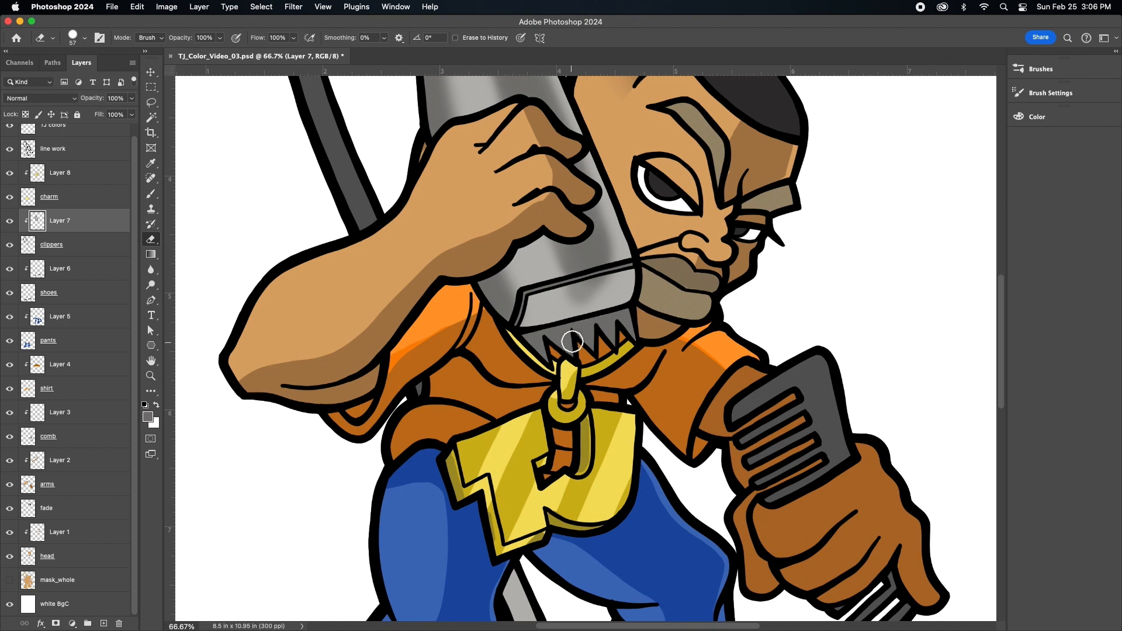
left_click(84, 37)
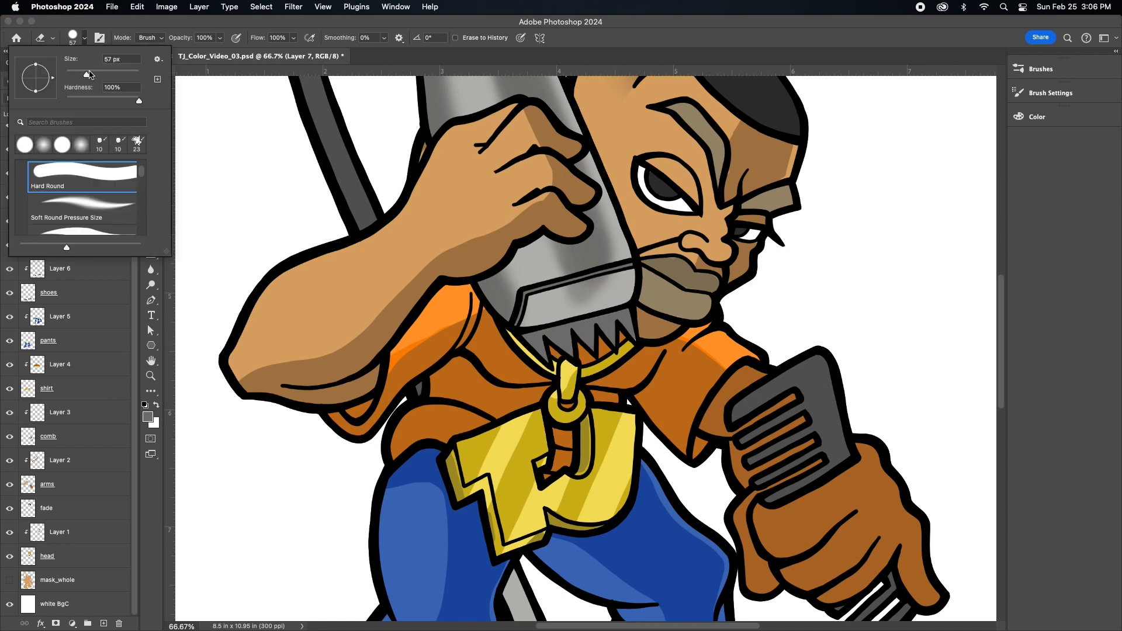
mouse_move(615, 310)
left_mouse_down()
mouse_move(585, 372)
mouse_move(585, 326)
left_mouse_up()
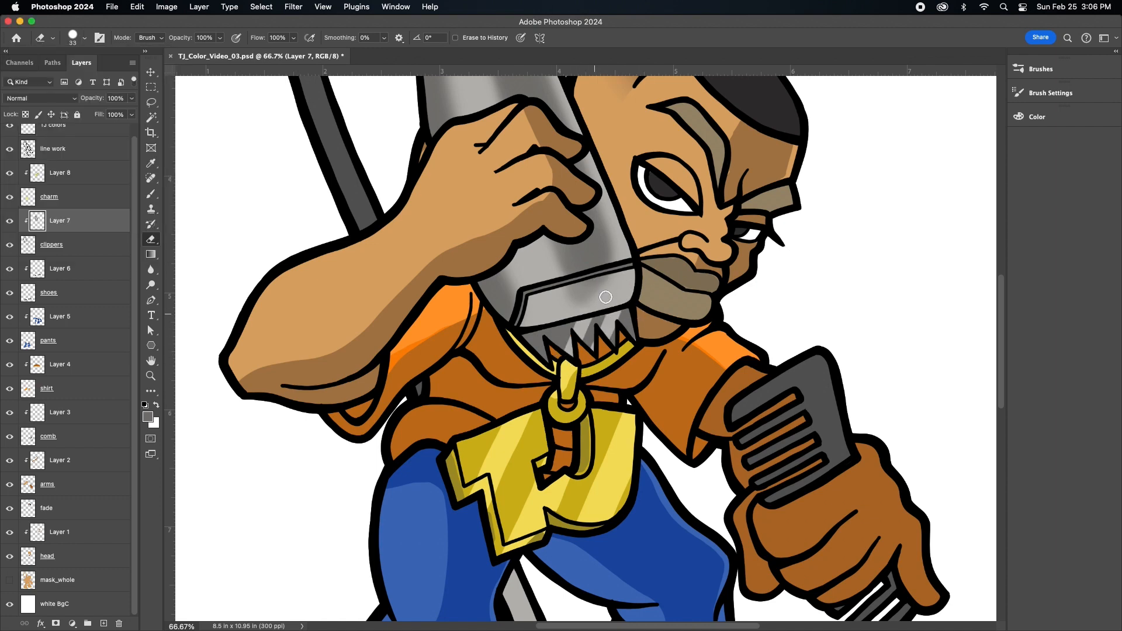
left_click(84, 37)
left_click_drag(75, 71, 69, 73)
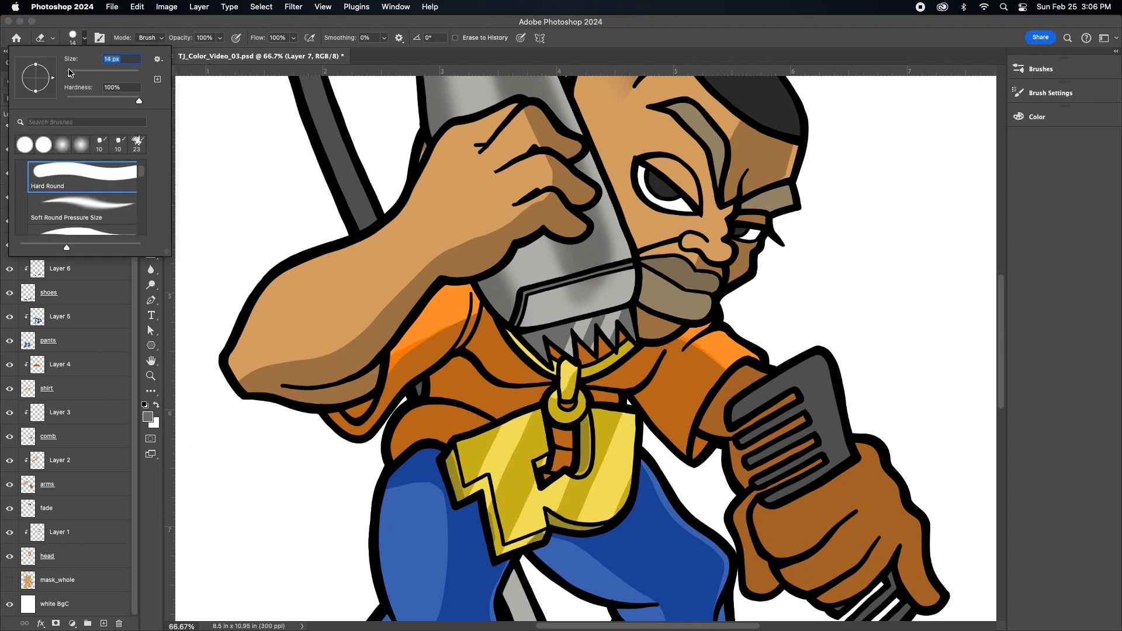
left_click_drag(540, 326, 535, 343)
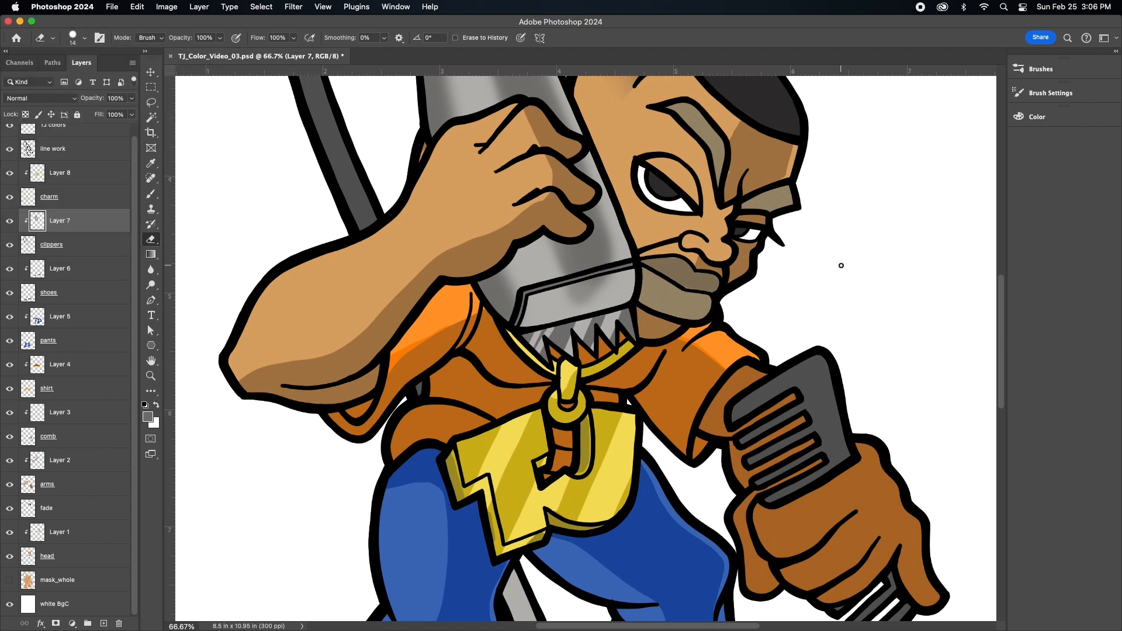
Step: On Layer 6, clipped to the shoes, sample the soles' gray and darken it for the foreground color
left_click_drag(1002, 335, 1003, 360)
key("super+0")
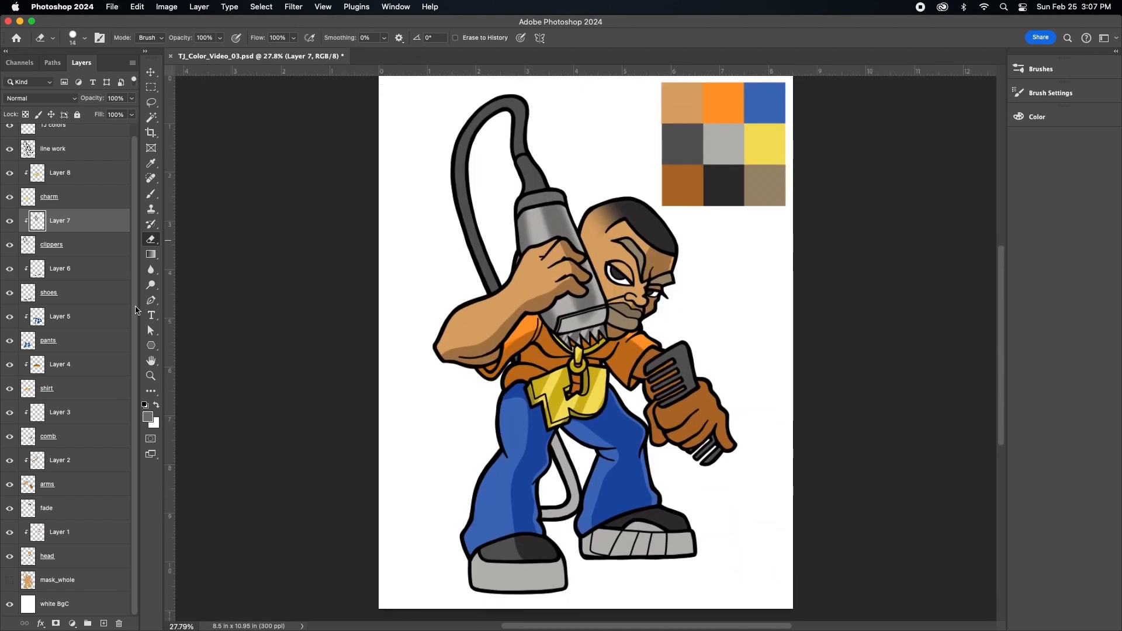
left_click(73, 275)
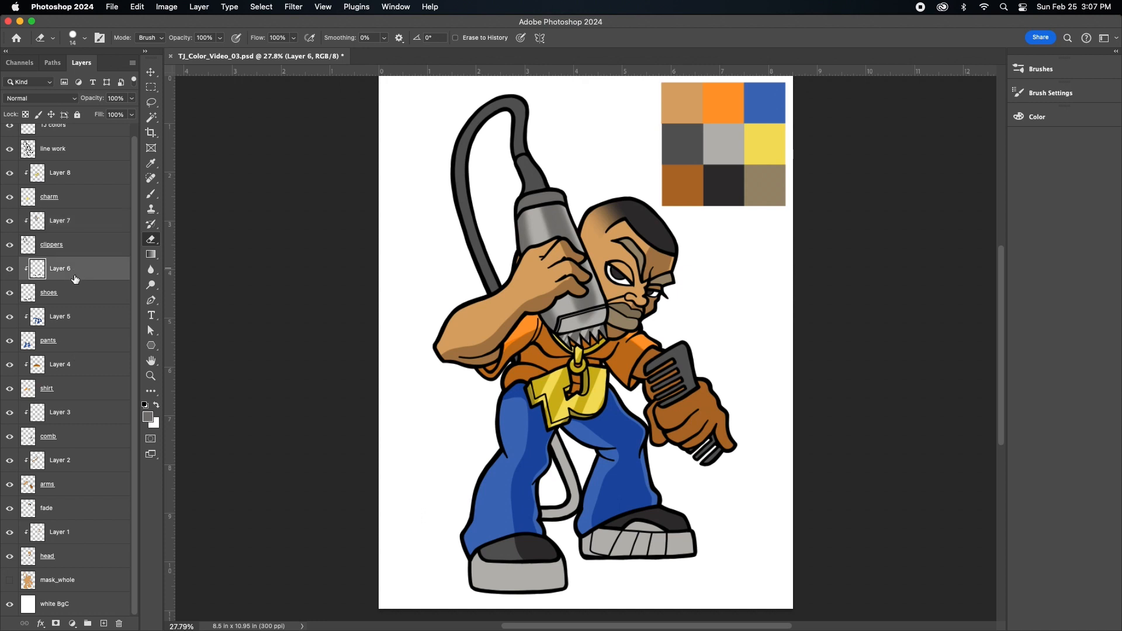
left_click(151, 164)
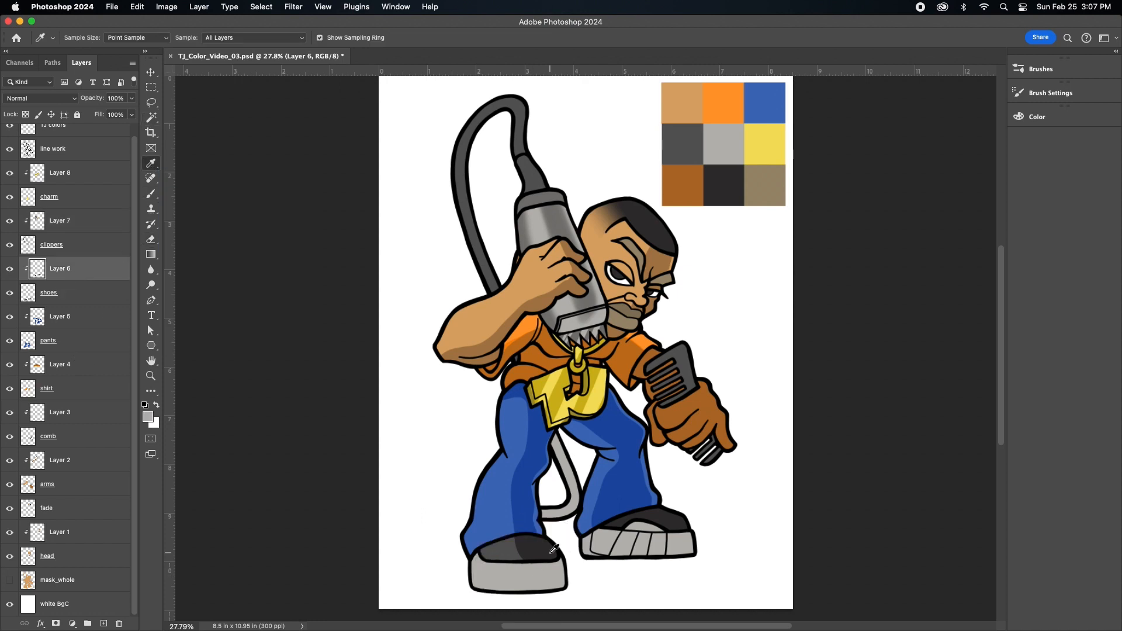
left_click(149, 414)
left_click_drag(792, 274, 791, 291)
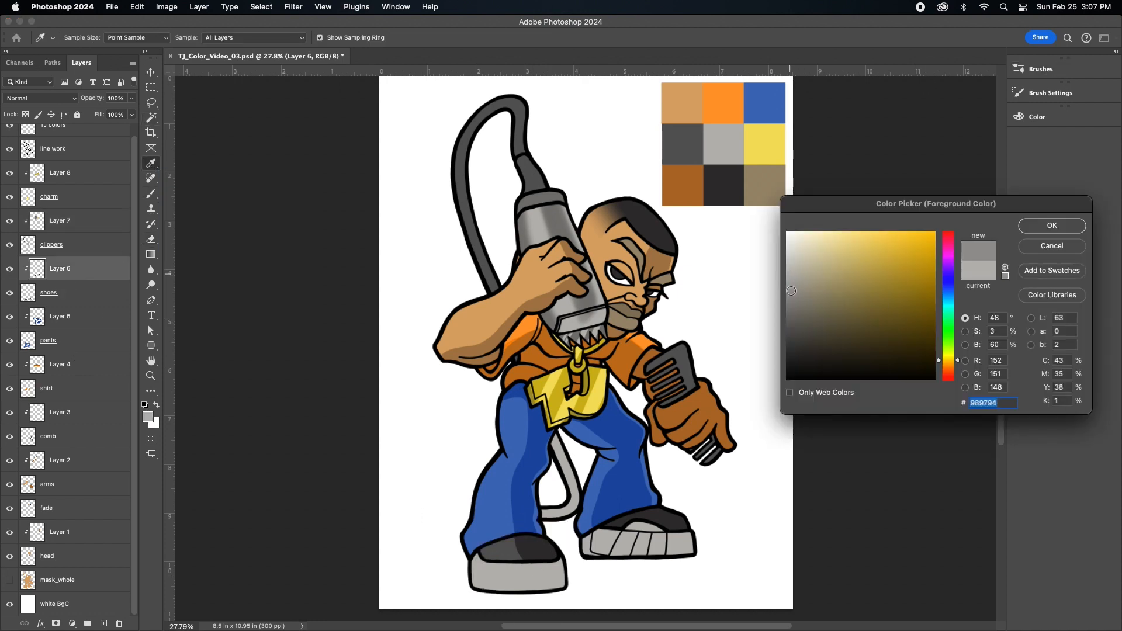
left_click(1052, 226)
Step: Shade the sides of both shoe soles in the darker gray with the Hard Round brush at 86 px
left_click(1053, 73)
left_click(932, 168)
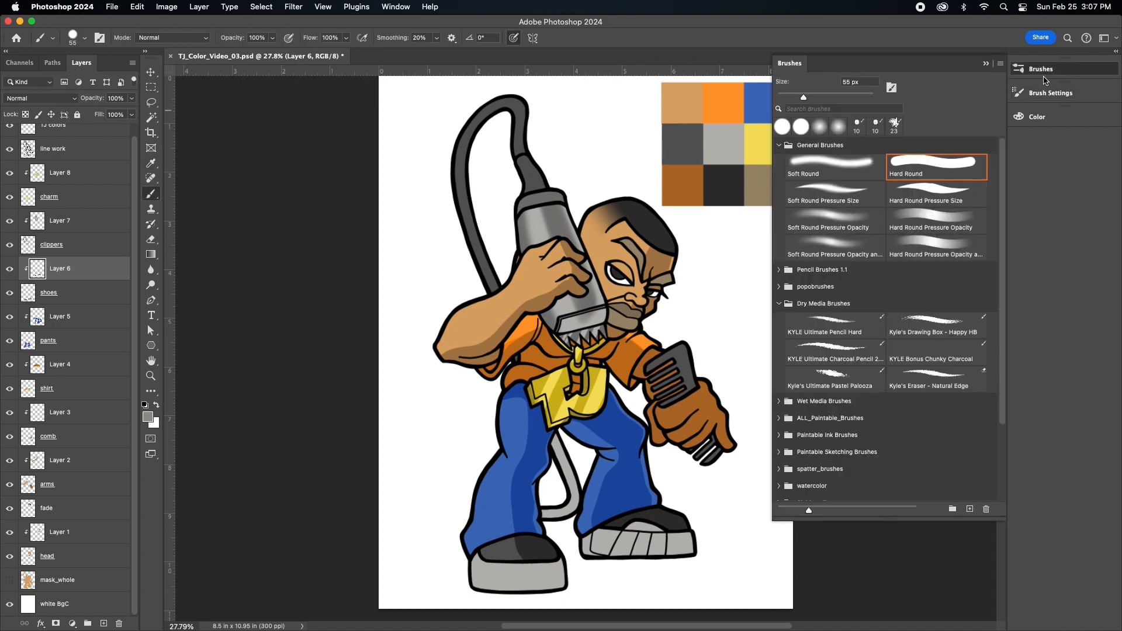
left_click(1014, 69)
left_click(73, 37)
left_click_drag(86, 75, 89, 75)
key("super+equal")
key("super+equal")
left_click_drag(1001, 355, 997, 436)
mouse_move(485, 455)
left_mouse_down()
mouse_move(487, 451)
mouse_move(512, 450)
mouse_move(530, 466)
mouse_move(511, 490)
mouse_move(485, 449)
mouse_move(519, 450)
mouse_move(528, 496)
left_mouse_up()
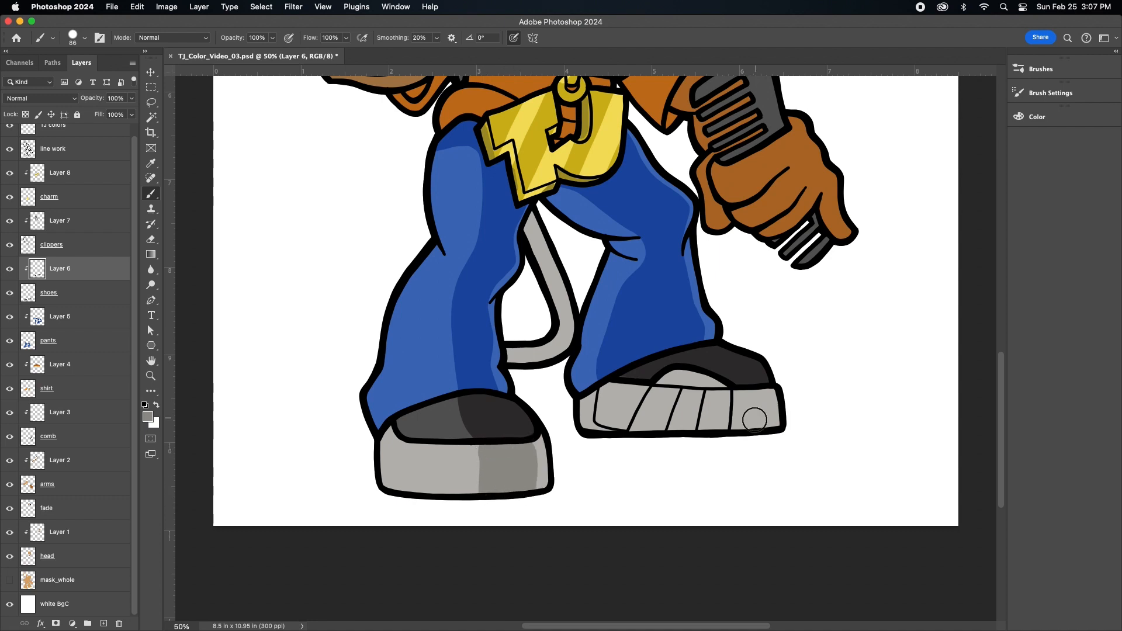
mouse_move(730, 401)
left_mouse_down()
mouse_move(769, 396)
mouse_move(760, 430)
mouse_move(690, 412)
mouse_move(701, 398)
mouse_move(663, 397)
mouse_move(640, 416)
mouse_move(614, 401)
mouse_move(642, 388)
mouse_move(672, 431)
mouse_move(699, 430)
left_mouse_up()
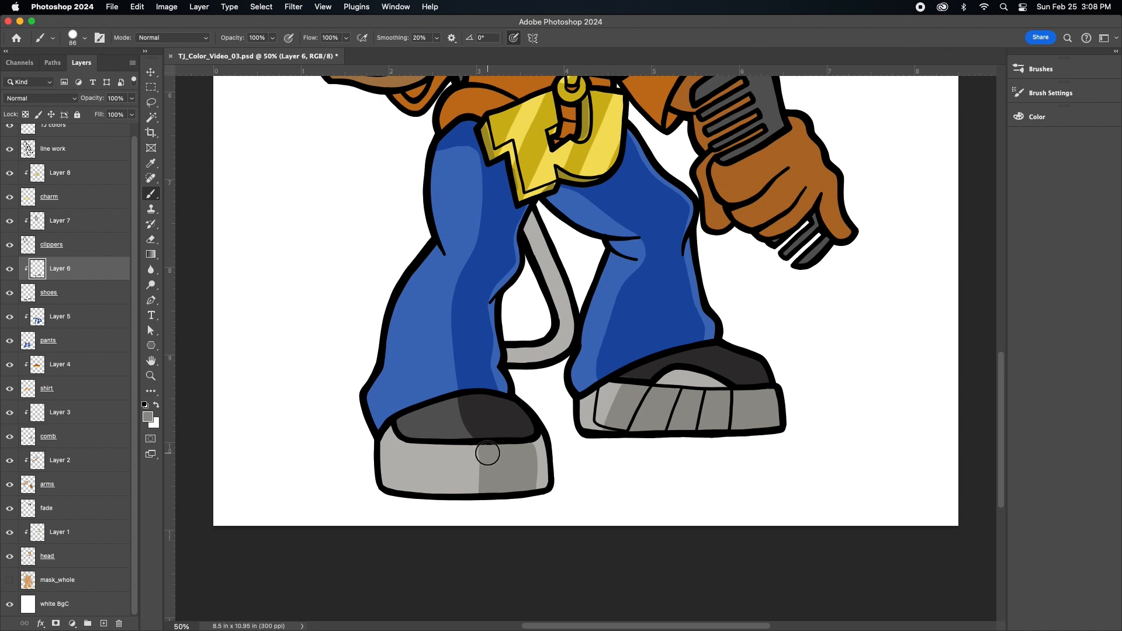
Step: Reduce the brush to 59 px and refine the shading edge on the front shoe's sole
left_click(85, 38)
left_click_drag(89, 74, 87, 74)
mouse_move(478, 450)
left_mouse_down()
mouse_move(474, 497)
mouse_move(533, 445)
mouse_move(532, 499)
mouse_move(533, 447)
left_mouse_up()
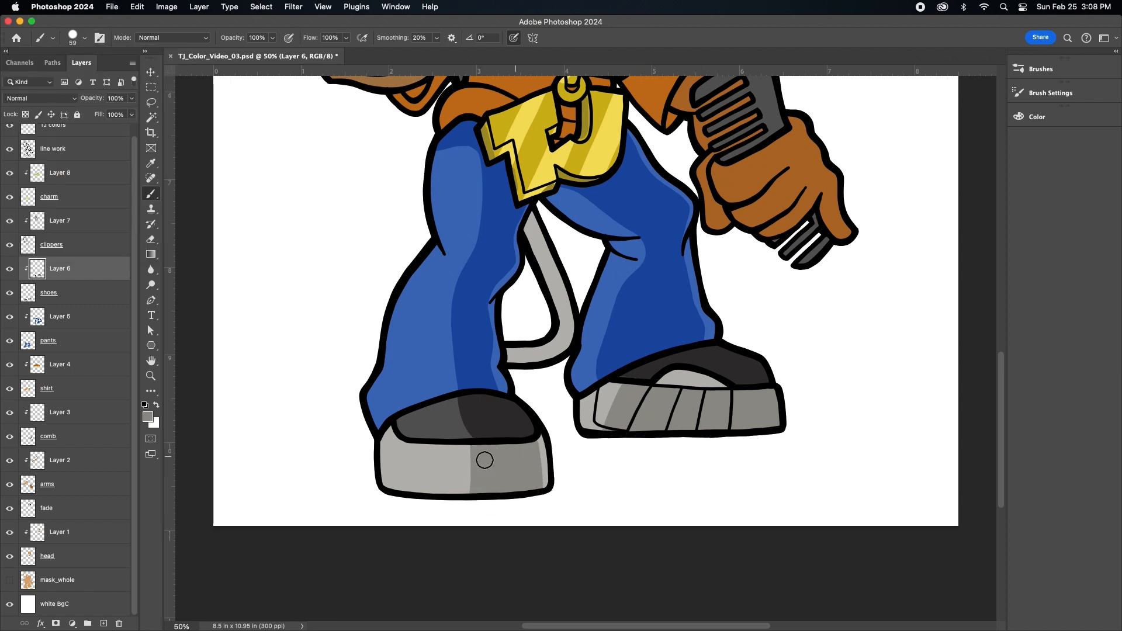
scroll(682, 433, "up", 10)
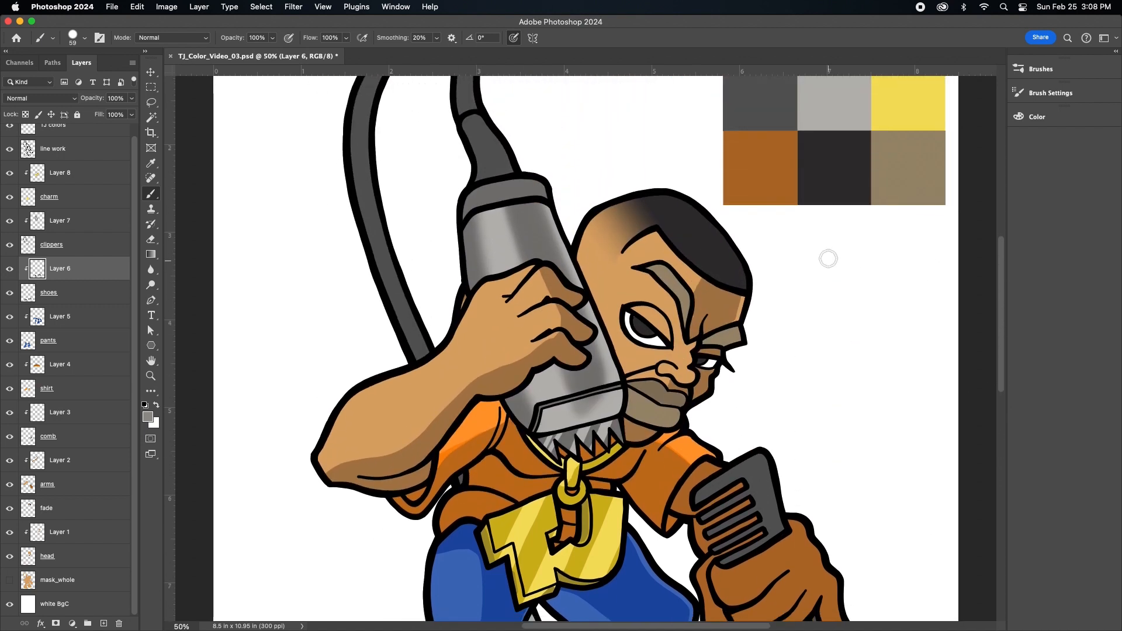
key("super+0")
left_click_drag(1000, 312, 1005, 269)
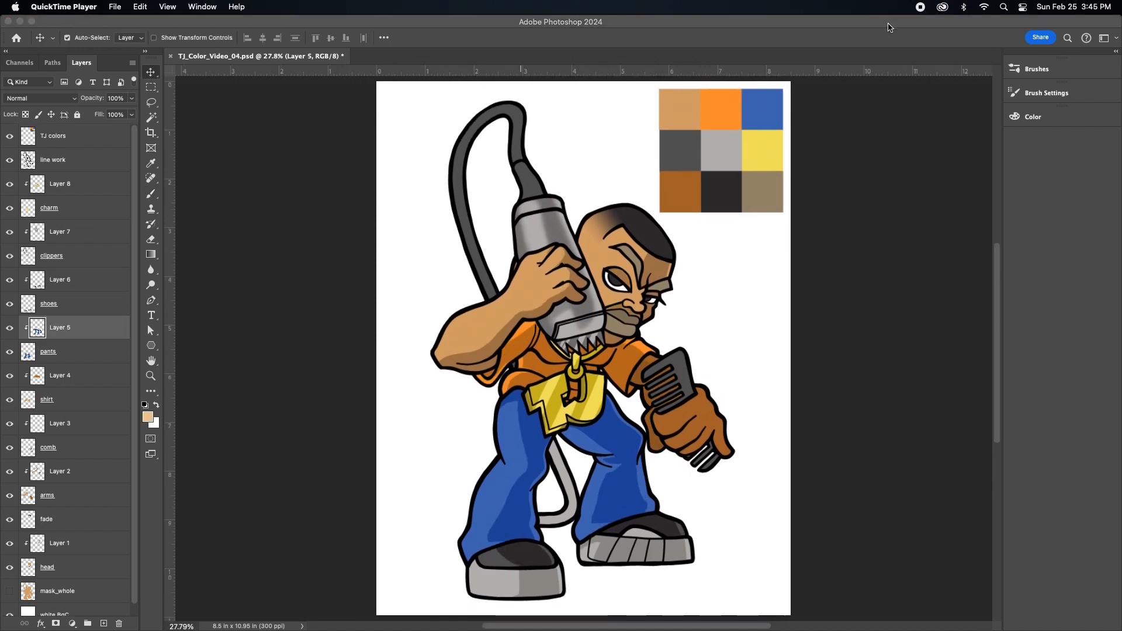
Step: With Layer 5 active, sample the pants' blue and lighten the foreground color to #557fc8
left_click(884, 40)
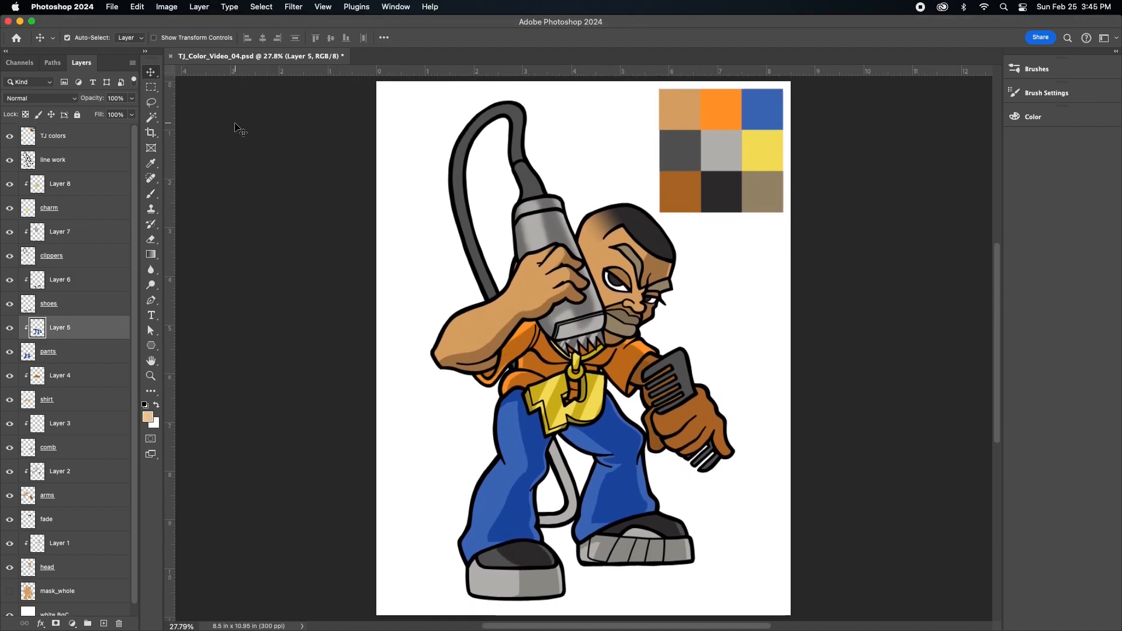
key("i")
left_click(510, 421)
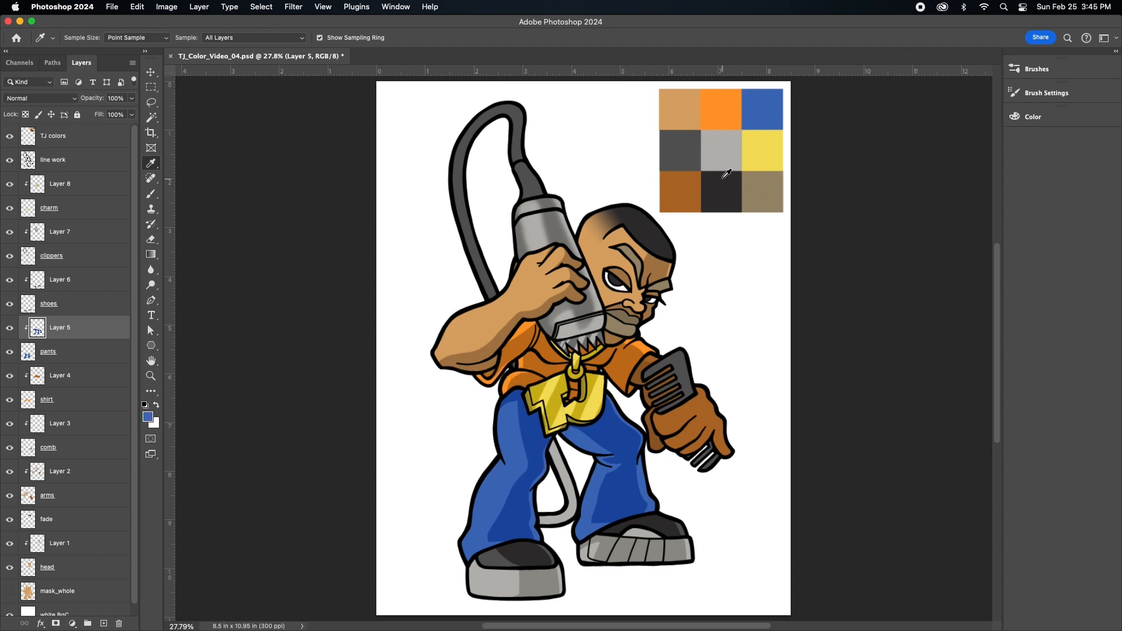
left_click(148, 416)
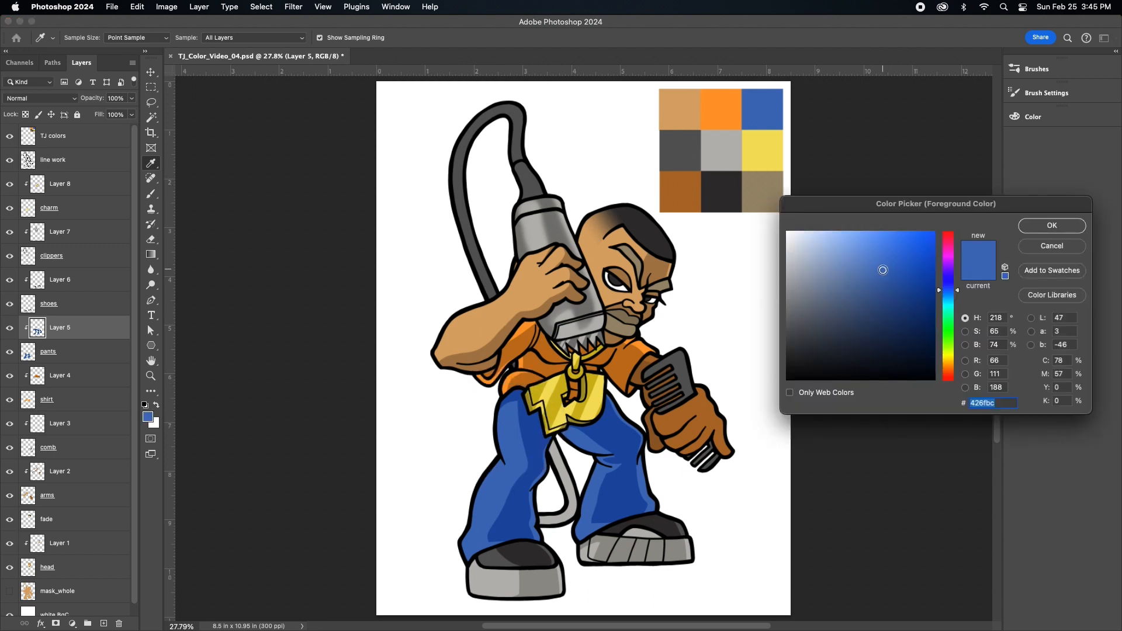
left_click_drag(884, 270, 872, 263)
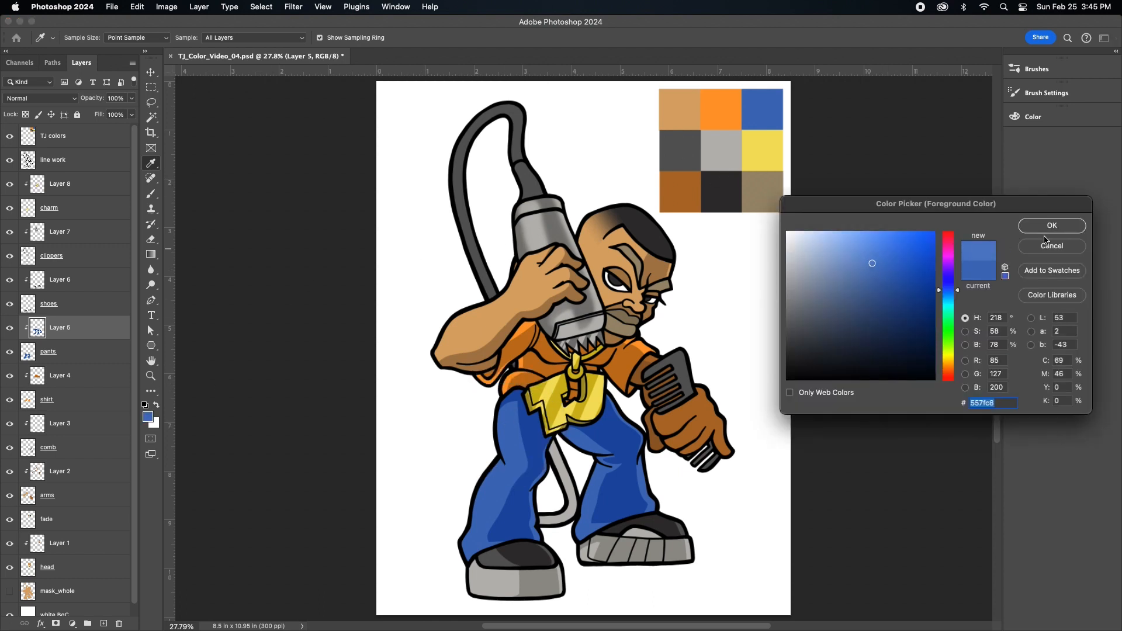
left_click(1052, 227)
Step: Choose the Hard Round brush at 70 px, try a highlight along the outer edge of the front pant leg, and undo it
key("b")
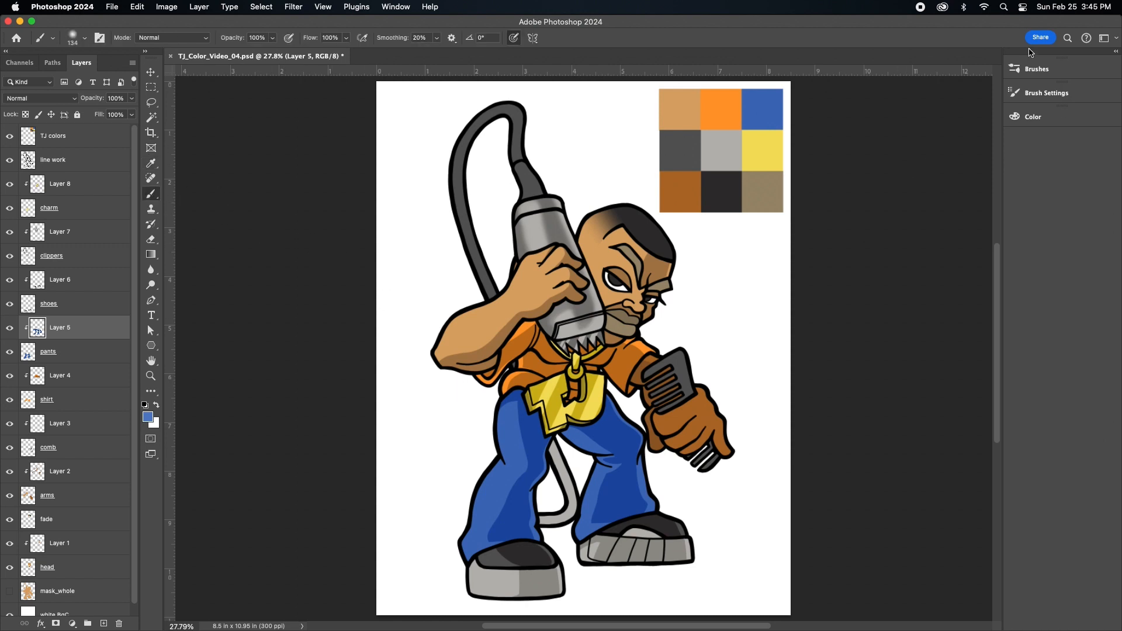
left_click(1033, 71)
left_click(936, 168)
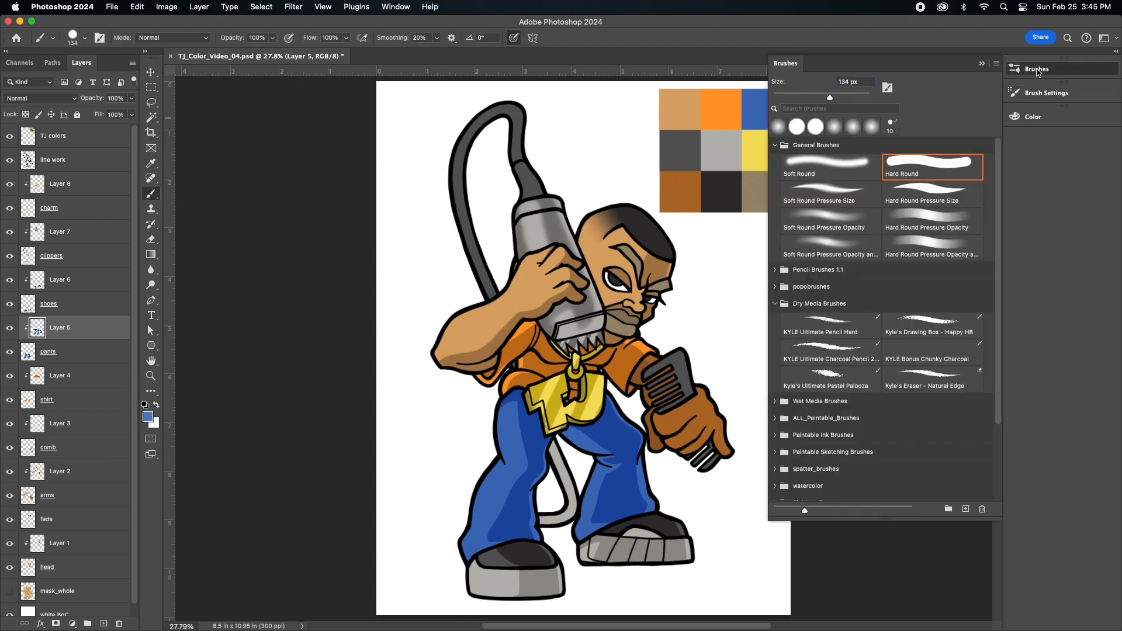
left_click(1037, 70)
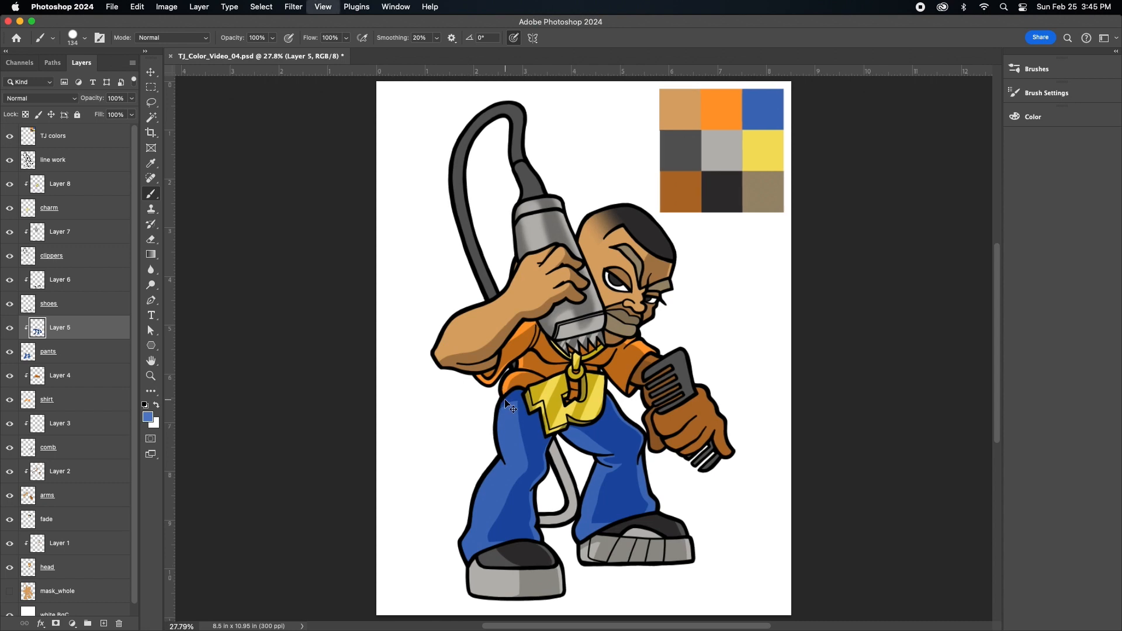
key("super+=")
key("super+=")
left_click_drag(1003, 308, 1000, 308)
left_click_drag(995, 308, 996, 360)
left_click(85, 37)
left_click_drag(98, 75, 87, 77)
key("Return")
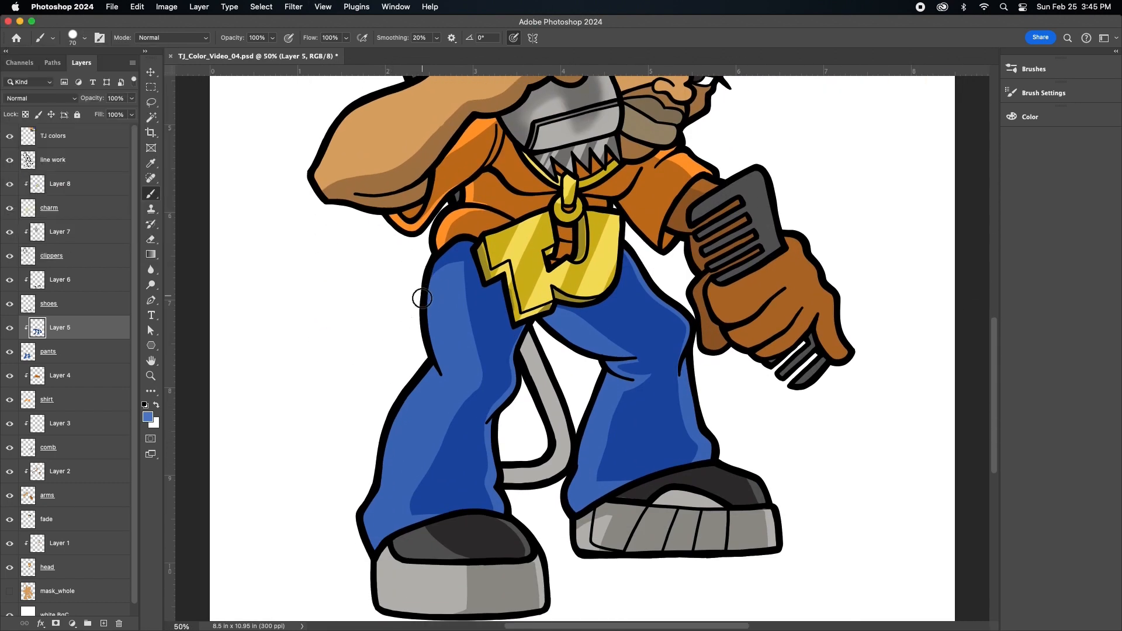
mouse_move(431, 266)
left_mouse_down()
mouse_move(433, 366)
mouse_move(401, 418)
mouse_move(368, 532)
left_mouse_up()
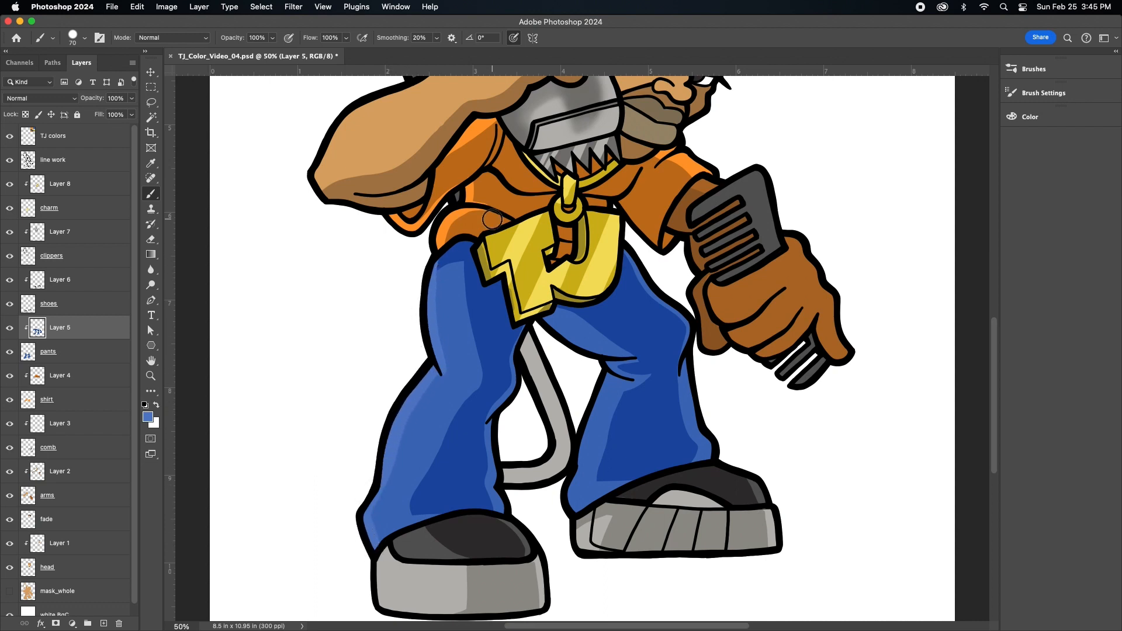
key("super+z")
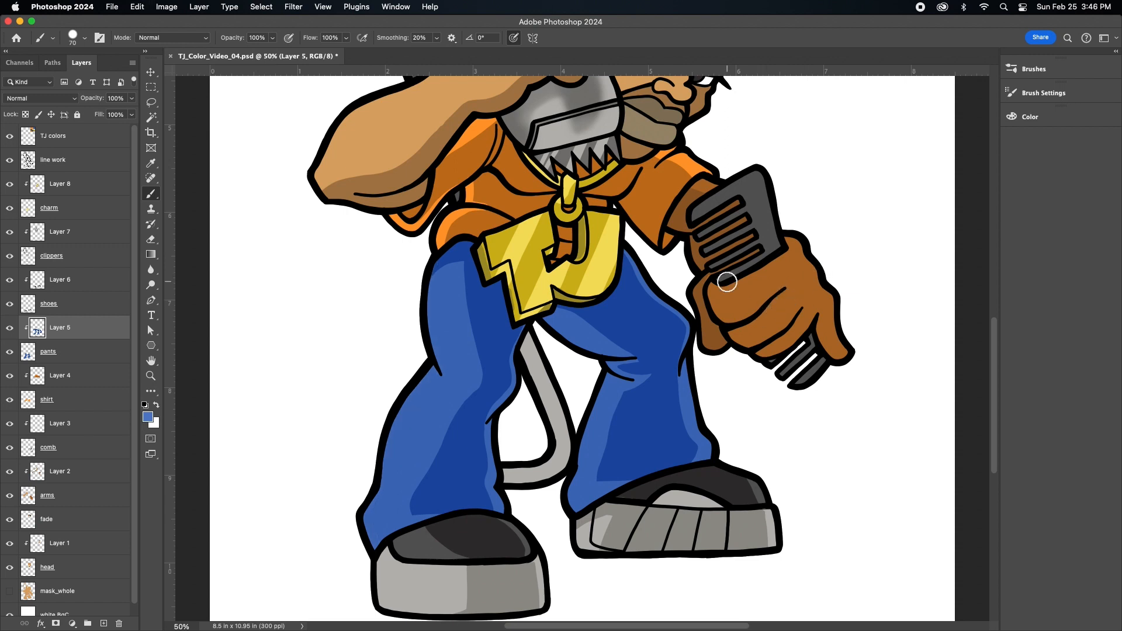
Step: Pick a lighter blue, paint highlights along the outer edges of both pant legs at 70 px, and reduce the brush to 25 px
left_click(148, 417)
left_click(854, 255)
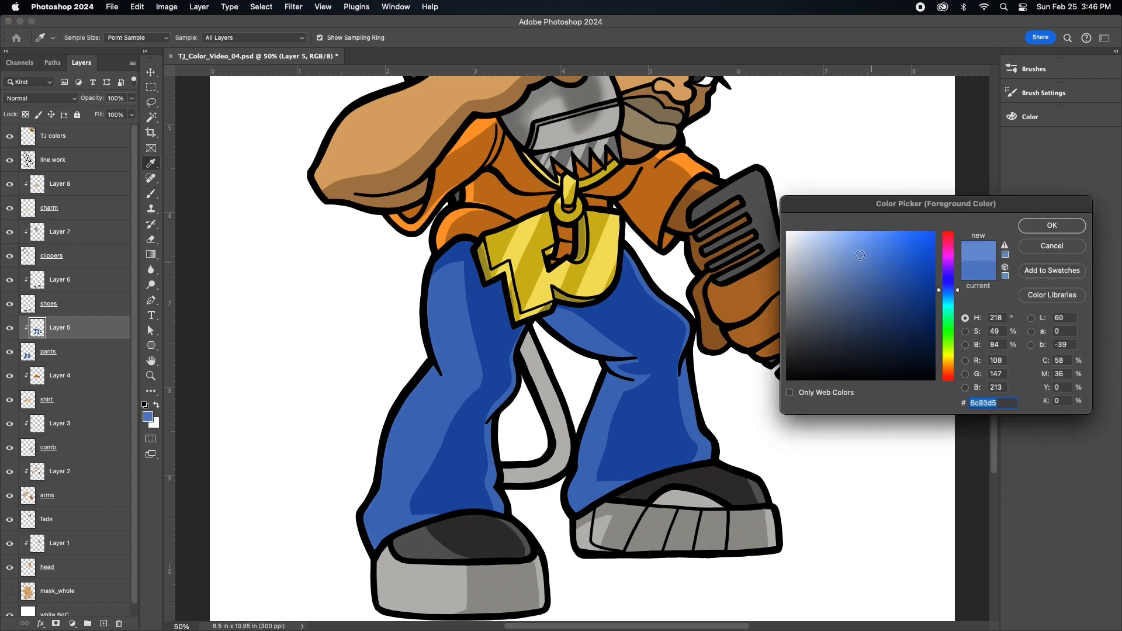
left_click(1053, 225)
mouse_move(430, 262)
left_mouse_down()
mouse_move(424, 296)
mouse_move(442, 376)
mouse_move(426, 299)
mouse_move(433, 371)
mouse_move(402, 410)
mouse_move(361, 517)
mouse_move(382, 555)
left_mouse_up()
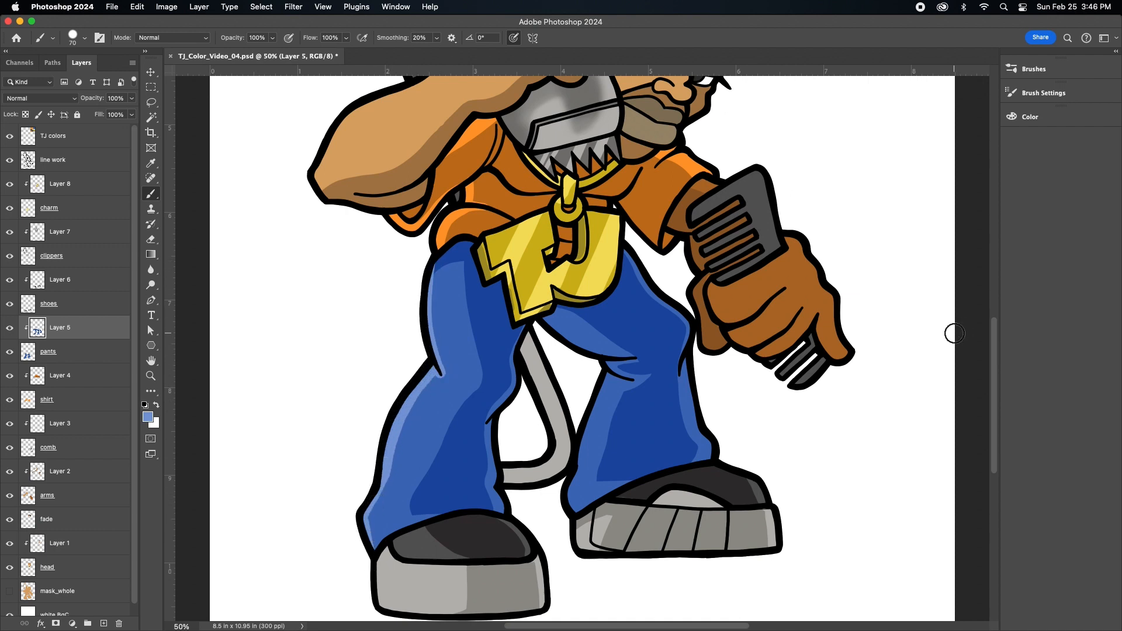
left_click_drag(593, 374, 577, 501)
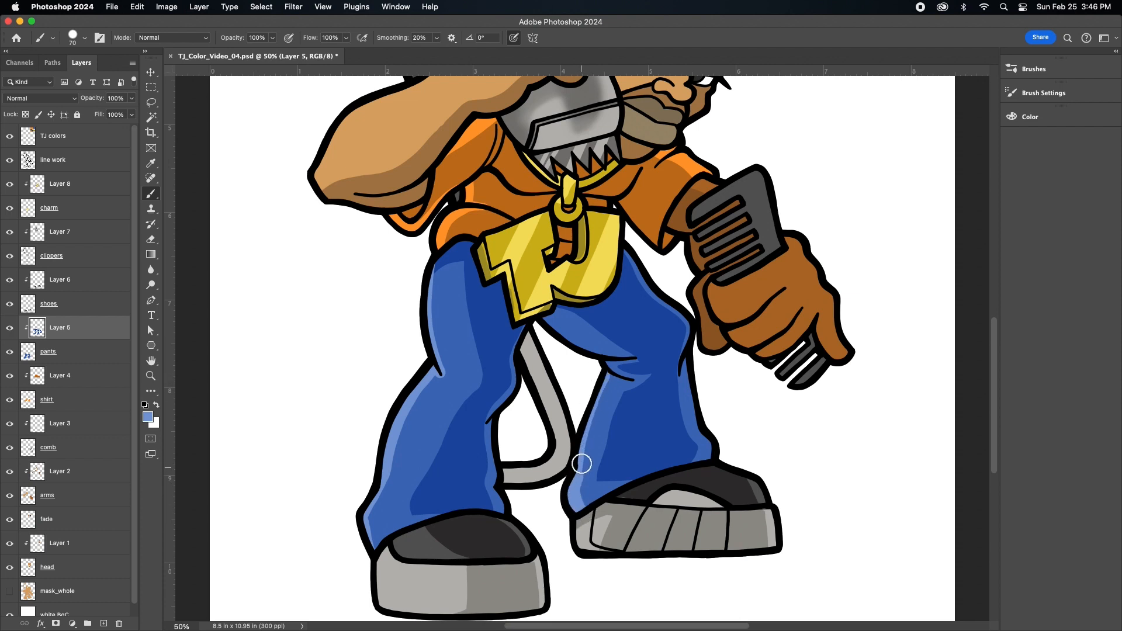
left_click(84, 37)
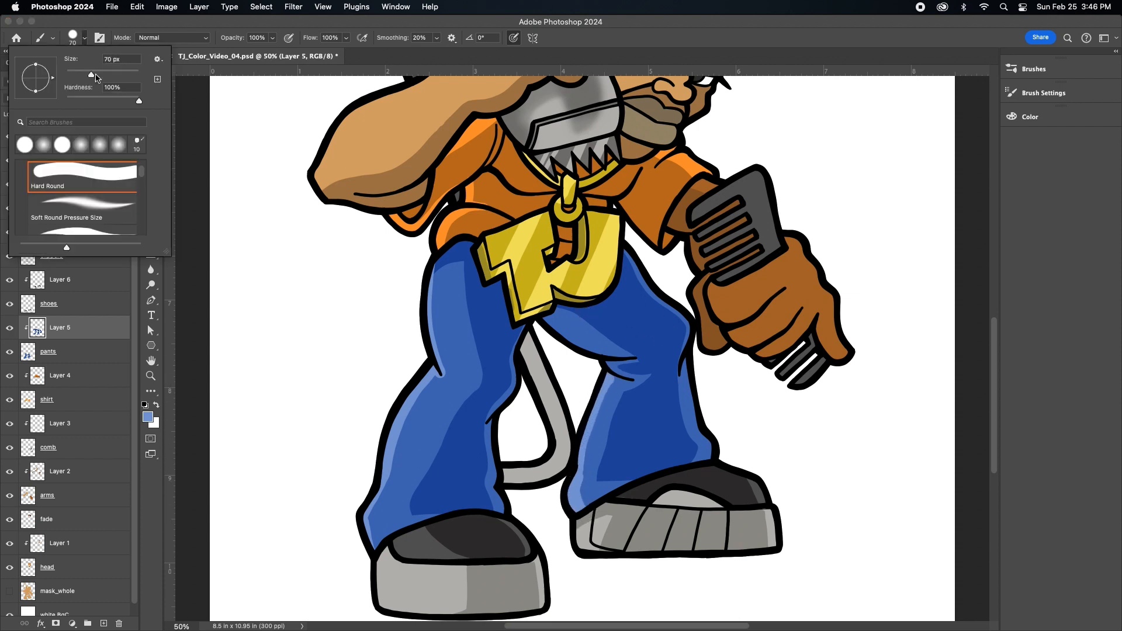
key("Return")
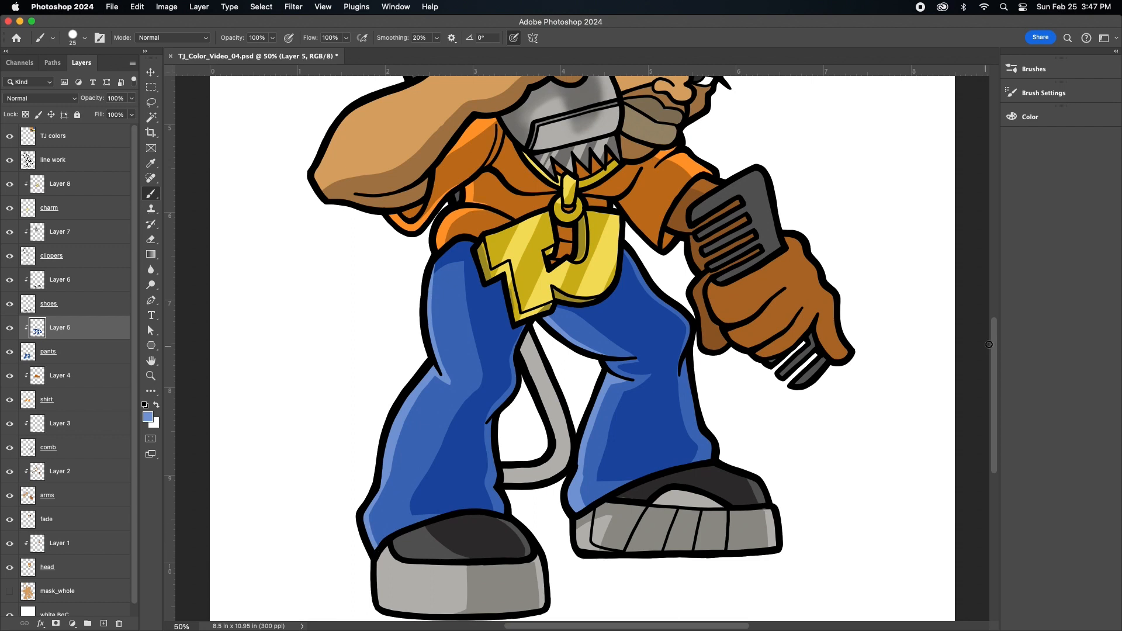
Step: On Layer 4, sample the shirt's orange, lighten it, and paint highlights along the shirt's sleeve and hem edges with the 25 px brush
scroll(985, 345, "up", 5)
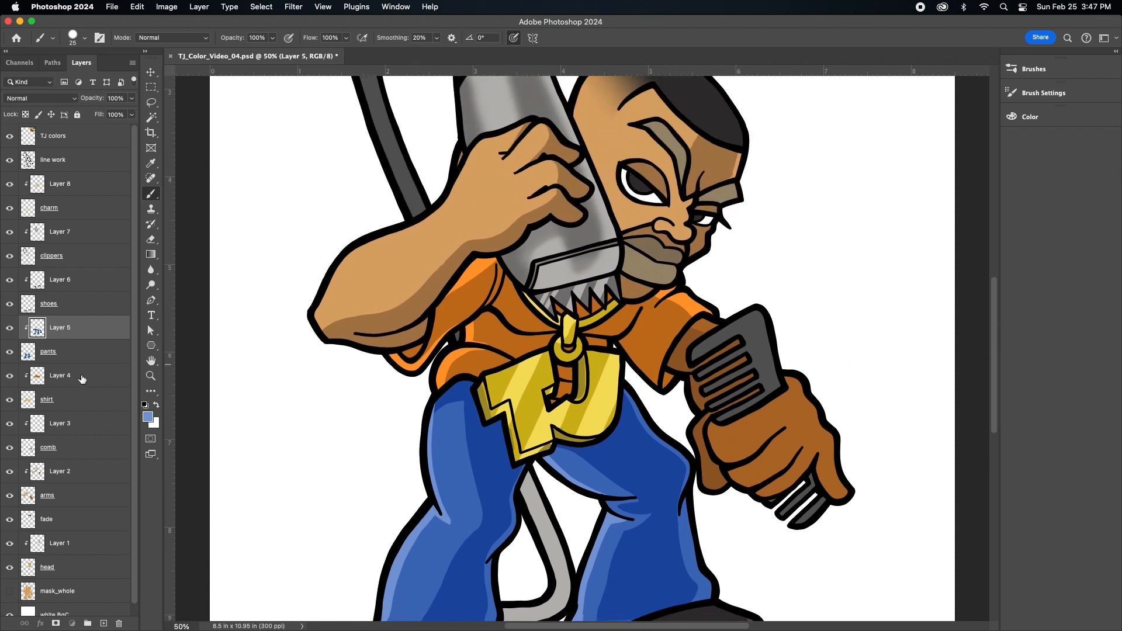
left_click(81, 376)
key("i")
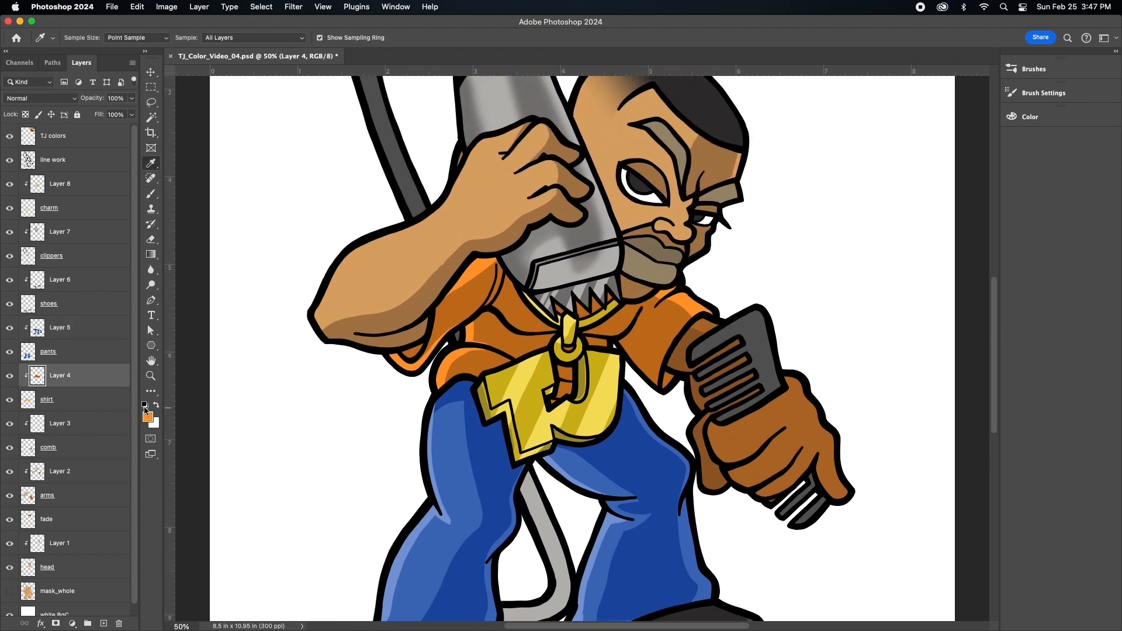
left_click(145, 410)
left_click_drag(907, 235, 871, 233)
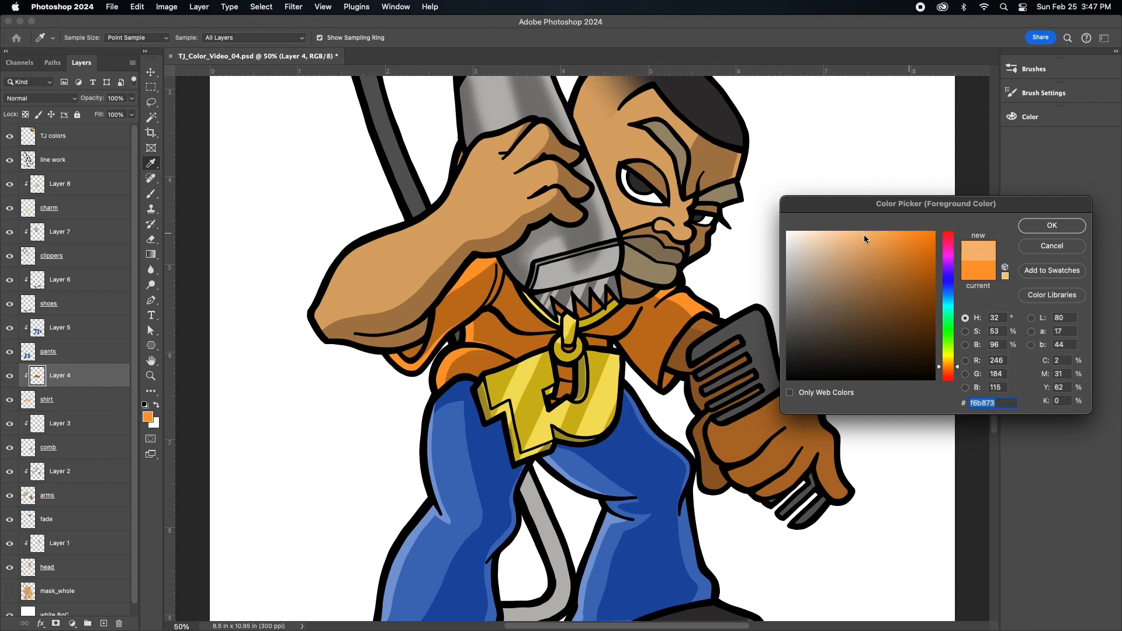
left_click(1052, 225)
left_click(151, 193)
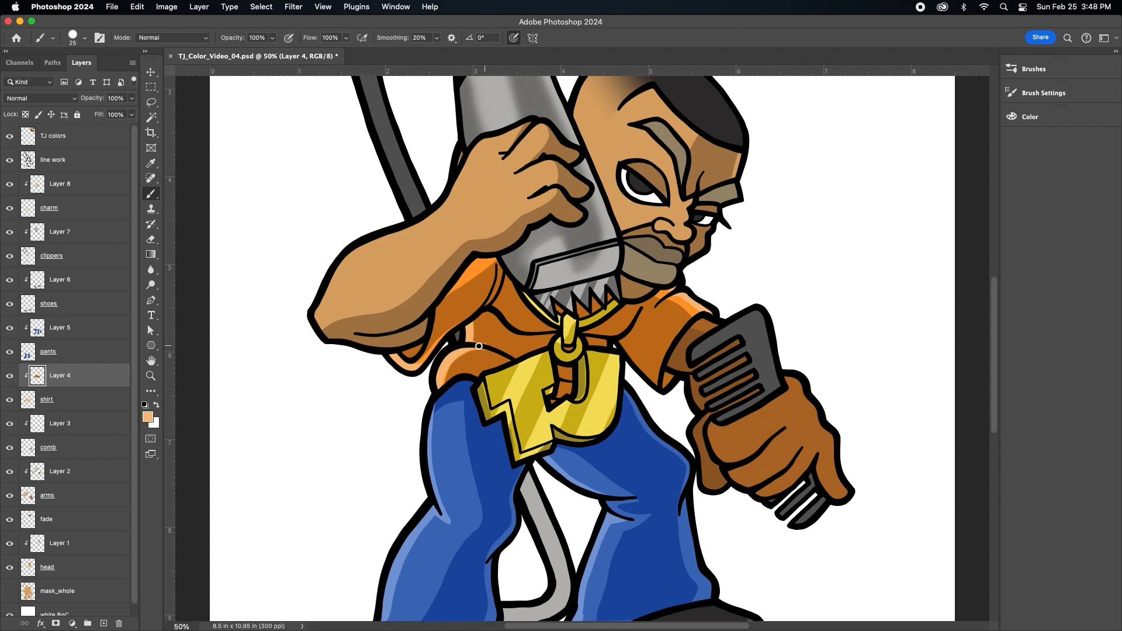
mouse_move(1000, 309)
left_mouse_down()
mouse_move(1000, 351)
mouse_move(1000, 327)
left_mouse_up()
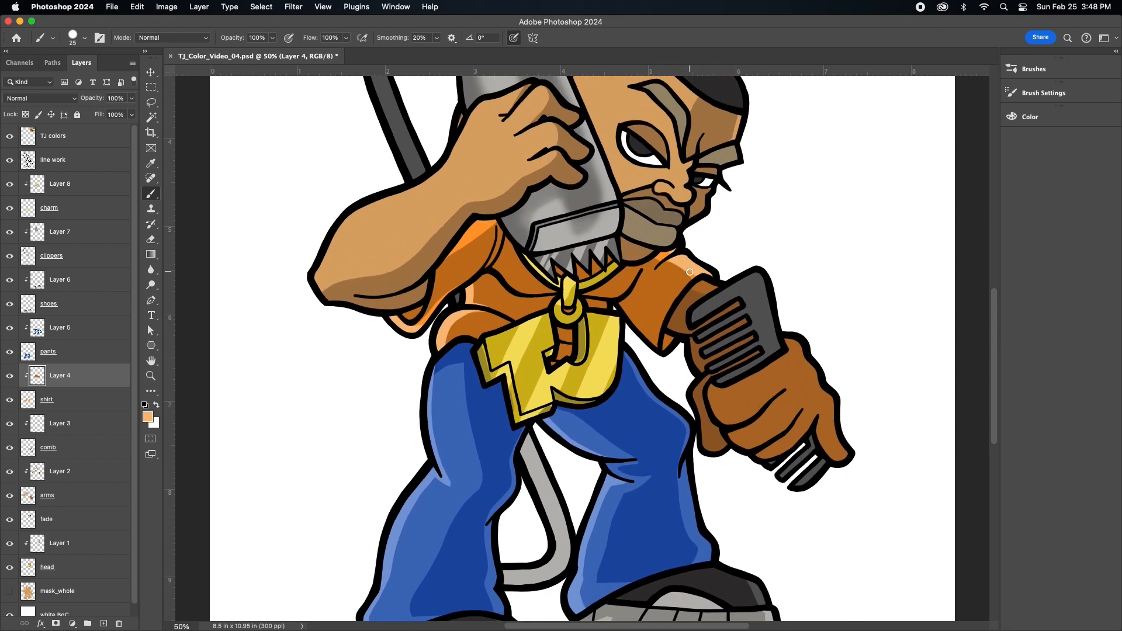
Step: Sample the skin tan, select Layer 2 clipped to the arms, and lighten the foreground color to a paler tan
scroll(679, 238, "up", 5)
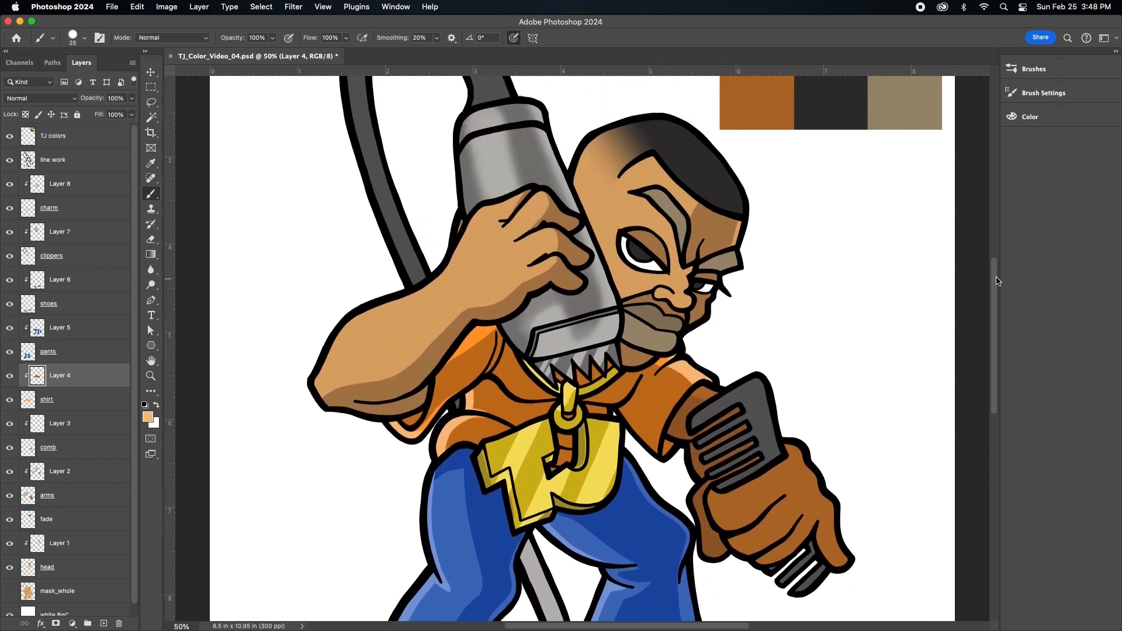
left_click(154, 161)
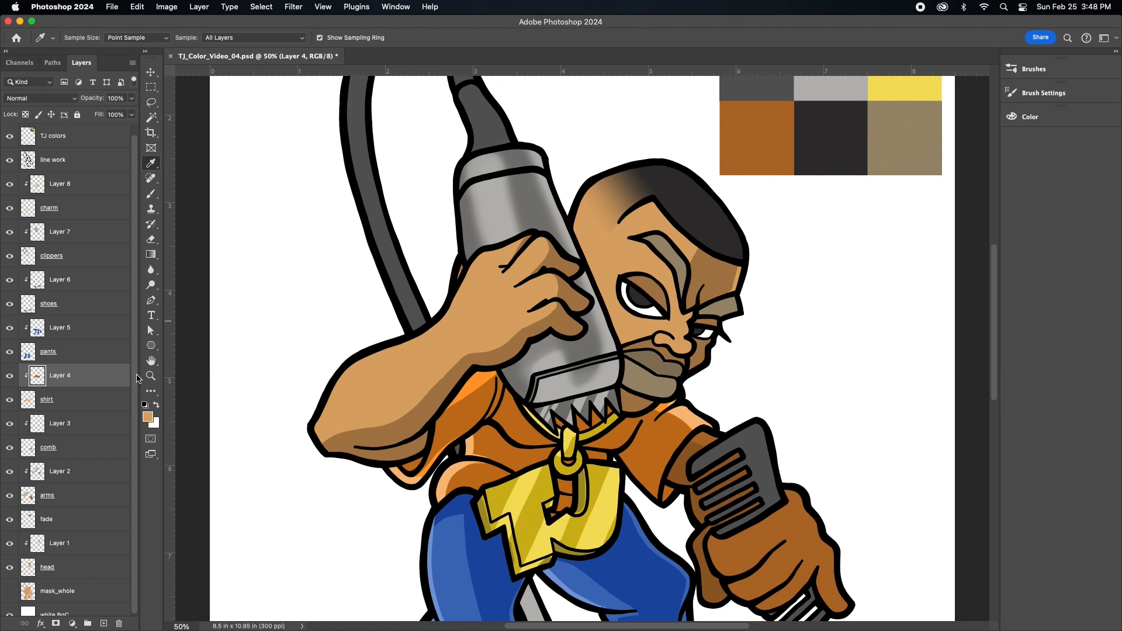
scroll(136, 373, "down", 1)
left_click(67, 460)
left_click(148, 416)
left_click_drag(865, 253, 845, 246)
left_click(1052, 225)
Step: Paint a pale tan highlight along the upper edge of the raised forearm with the Hard Round brush at 62 px
left_click(151, 193)
left_click(83, 41)
left_click_drag(80, 74, 88, 74)
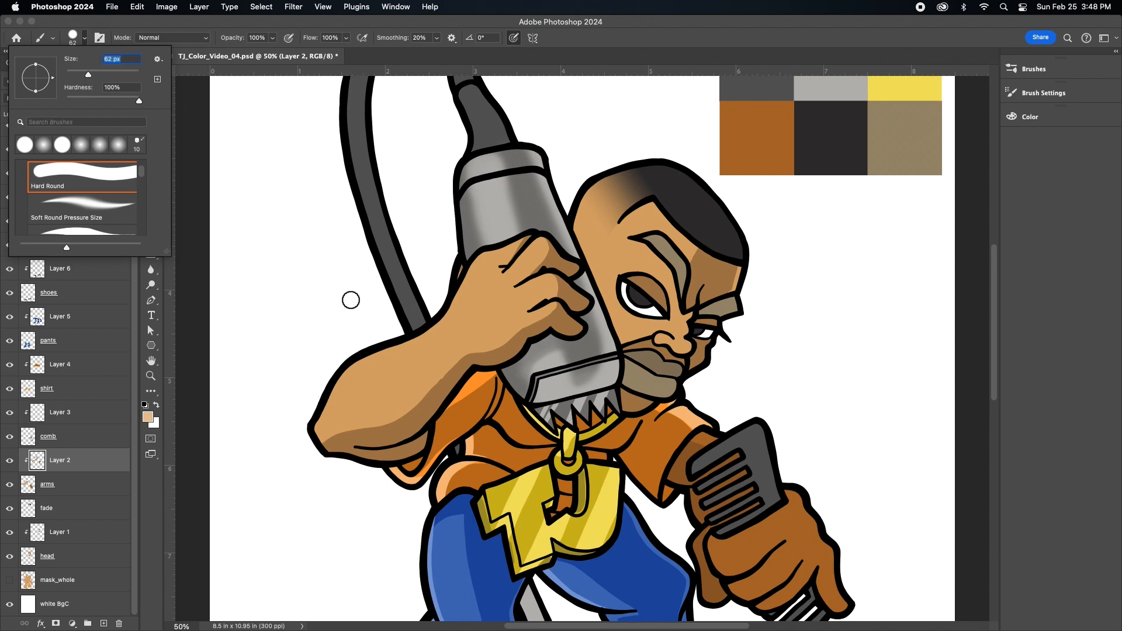
left_click(307, 422)
left_click_drag(320, 402, 407, 330)
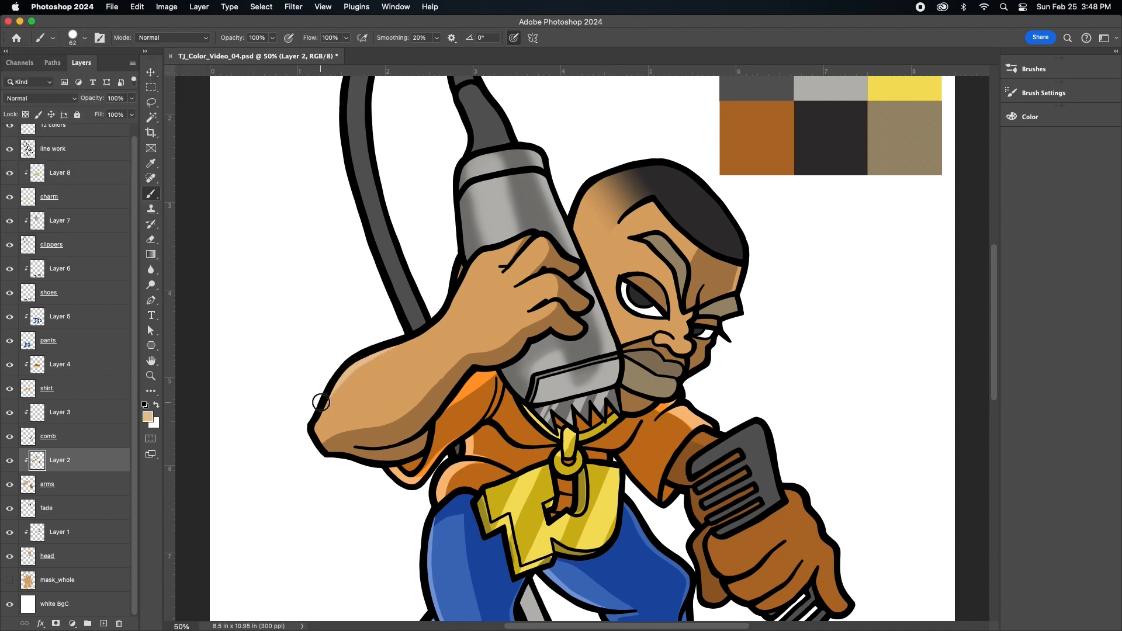
mouse_move(316, 408)
left_mouse_down()
mouse_move(370, 357)
mouse_move(431, 326)
left_mouse_up()
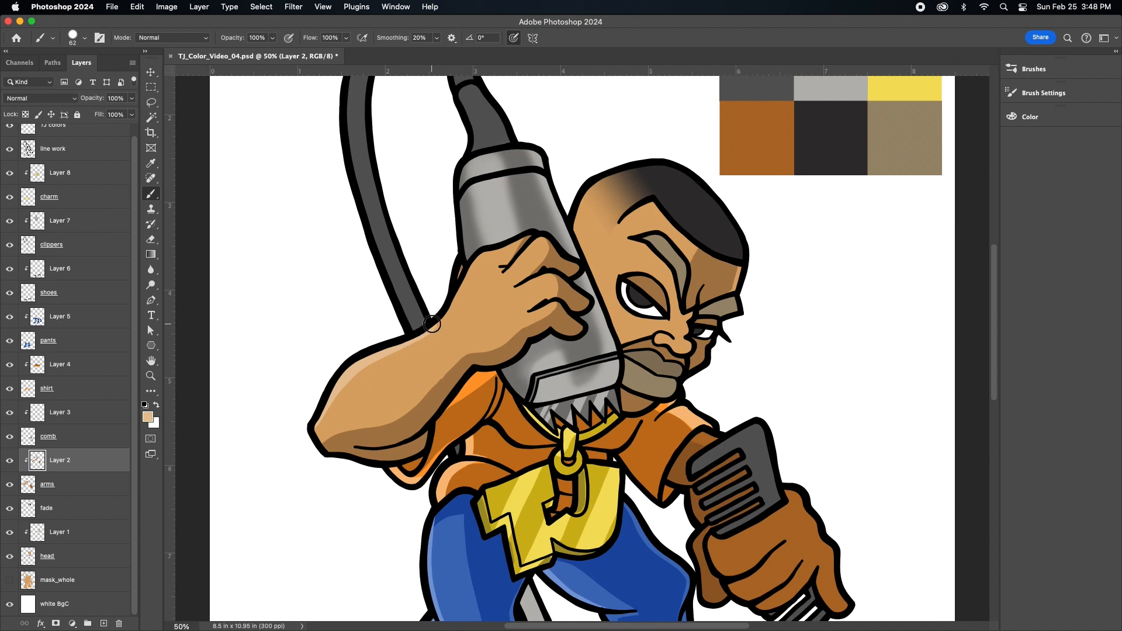
Step: Extend the pale tan highlight along the back of the raised hand and wrist on Layer 2
left_click_drag(485, 249, 435, 314)
mouse_move(518, 235)
left_mouse_down()
mouse_move(474, 258)
mouse_move(422, 329)
mouse_move(439, 318)
left_mouse_up()
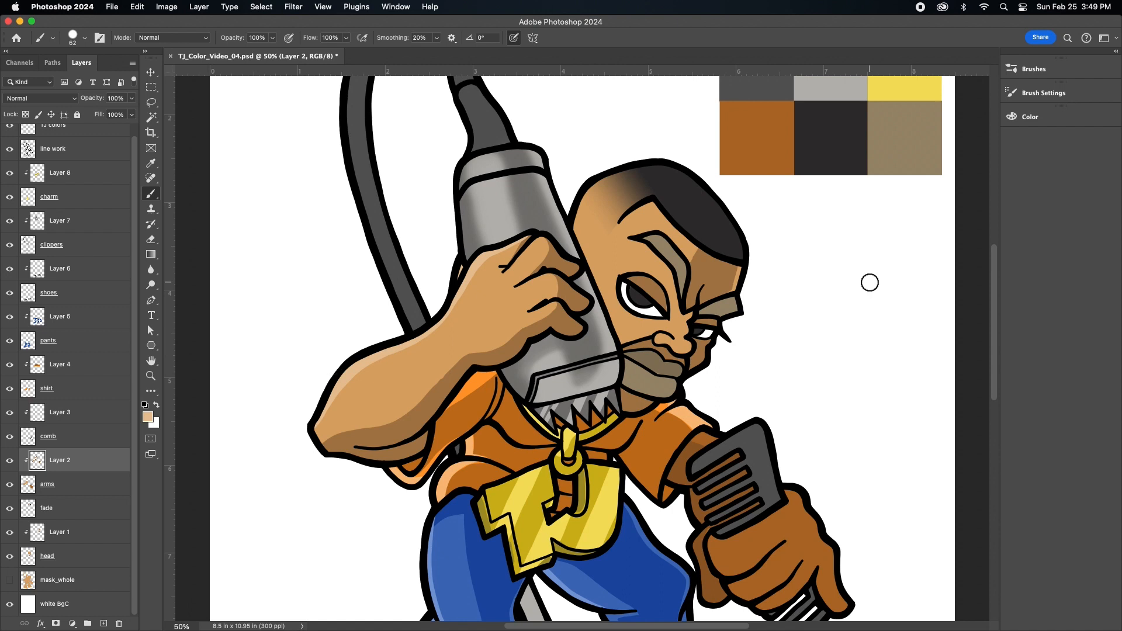
scroll(870, 283, "down", 2)
scroll(935, 275, "up", 3)
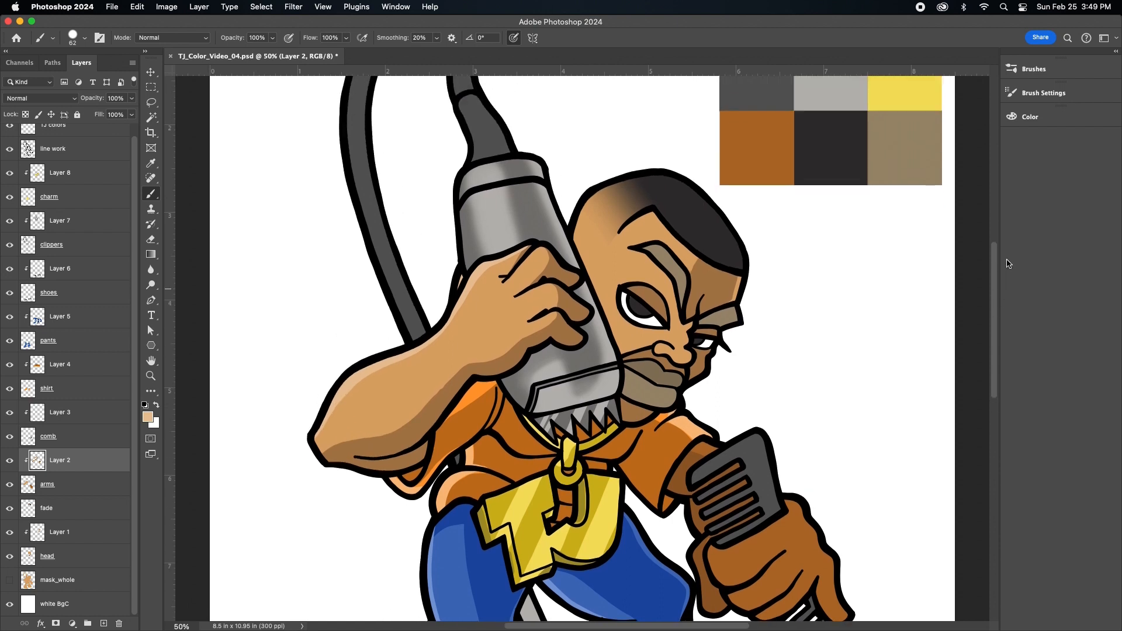
Step: Add a new layer above the fade layer and clip it to fade
left_click(65, 533)
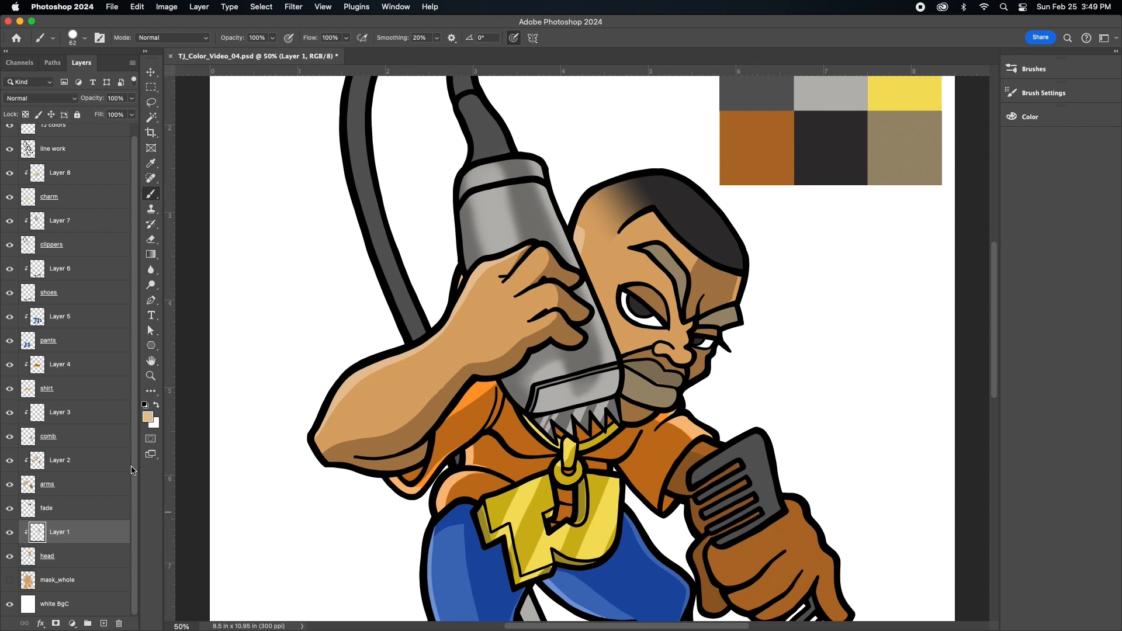
scroll(135, 451, "up", 1)
key("alt+bracketright")
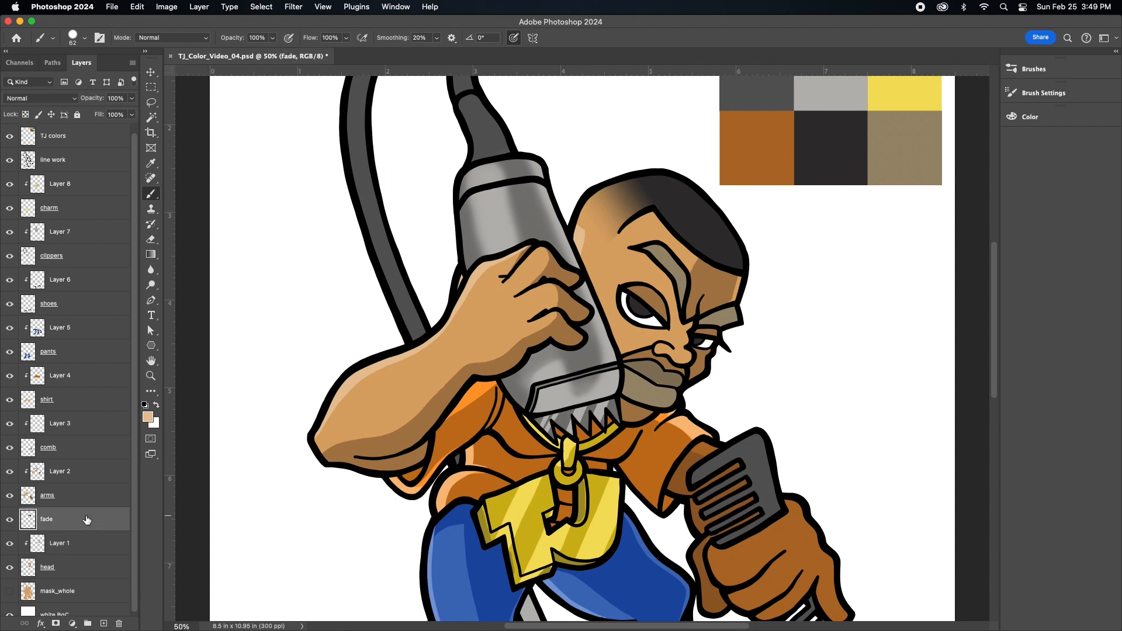
left_click(133, 63)
left_click(103, 624)
left_click(103, 624)
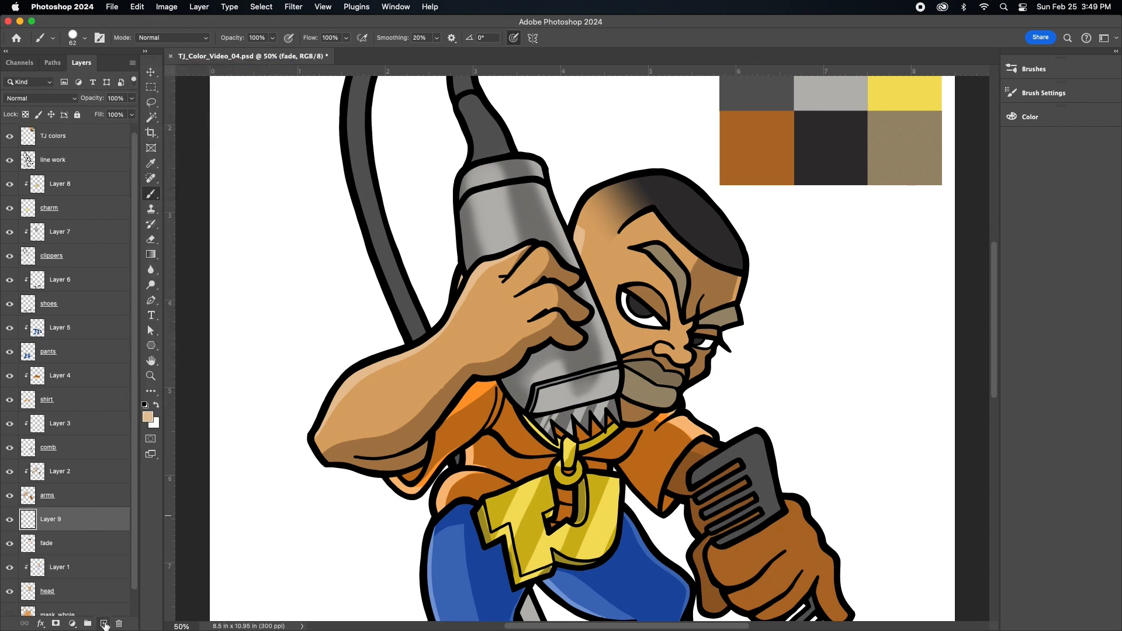
left_click(133, 63)
left_click(200, 334)
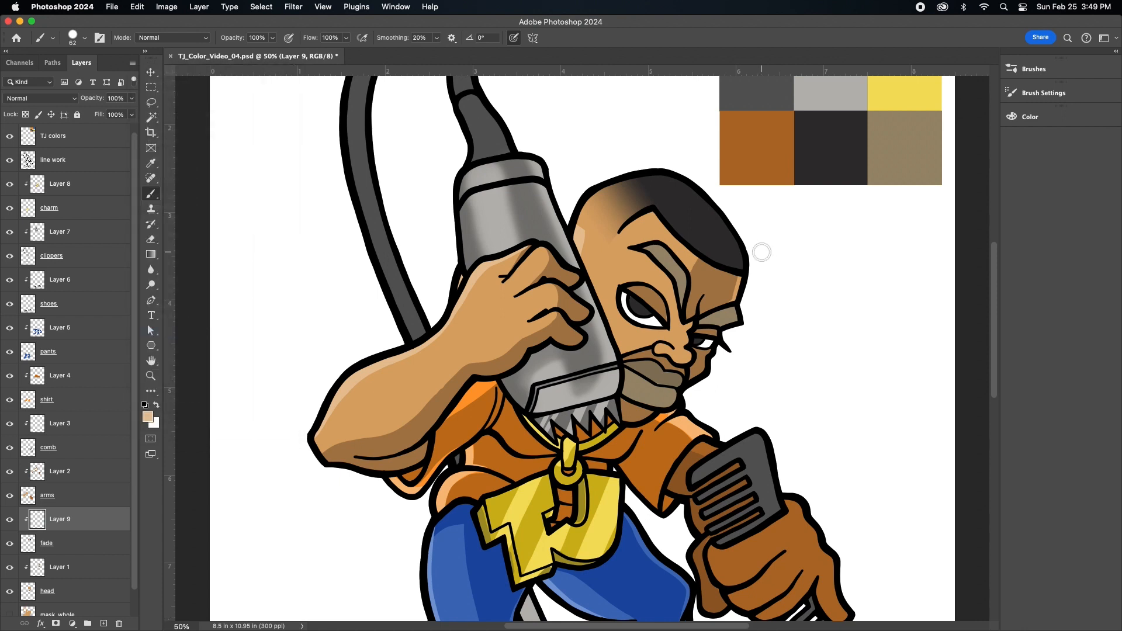
Step: Sample the hair's near-black, lighten it to gray 5f5e5e, and paint a highlight along the hair's outer edge on Layer 9
mouse_move(578, 220)
left_mouse_down()
mouse_move(580, 233)
mouse_move(589, 205)
left_mouse_up()
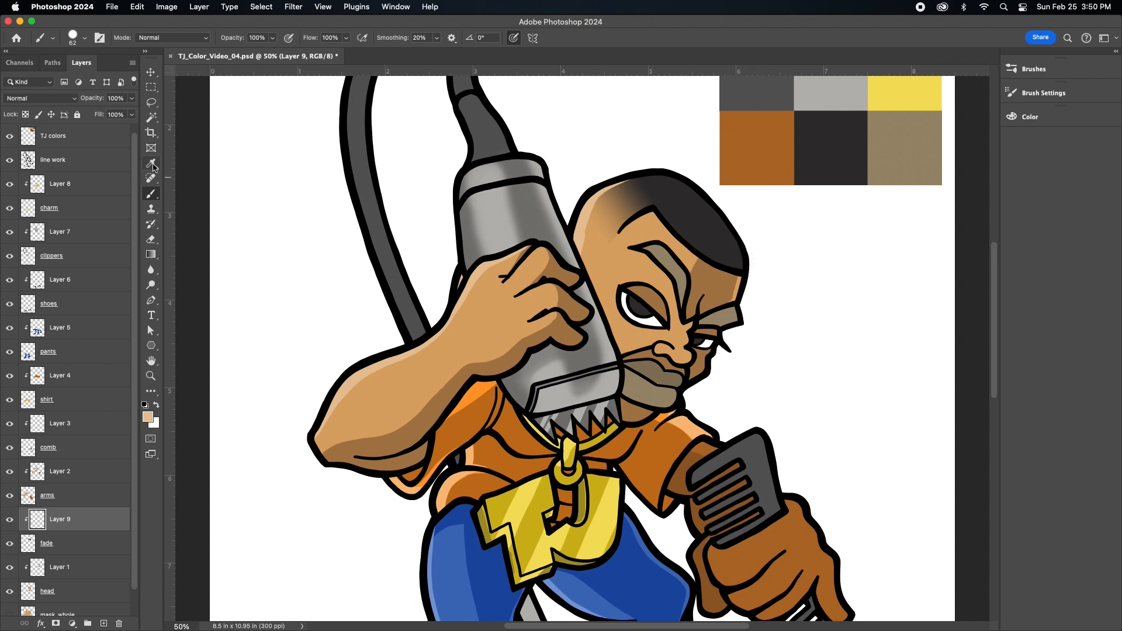
left_click(735, 247, "alt")
left_click(148, 416)
left_click_drag(793, 352, 790, 330)
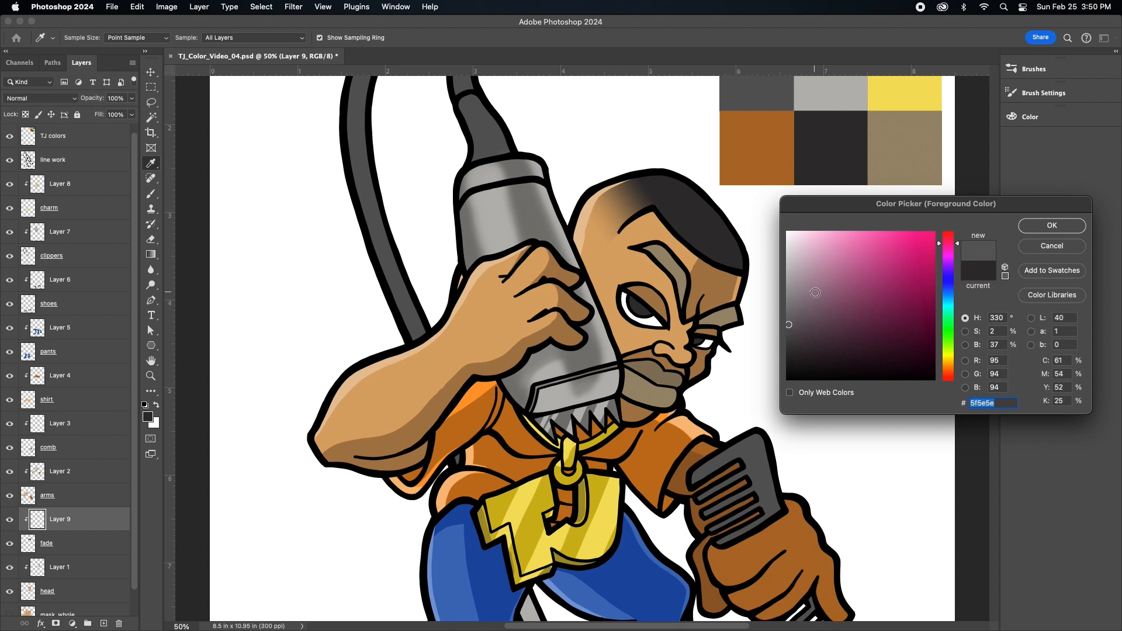
key("Return")
left_click(154, 193)
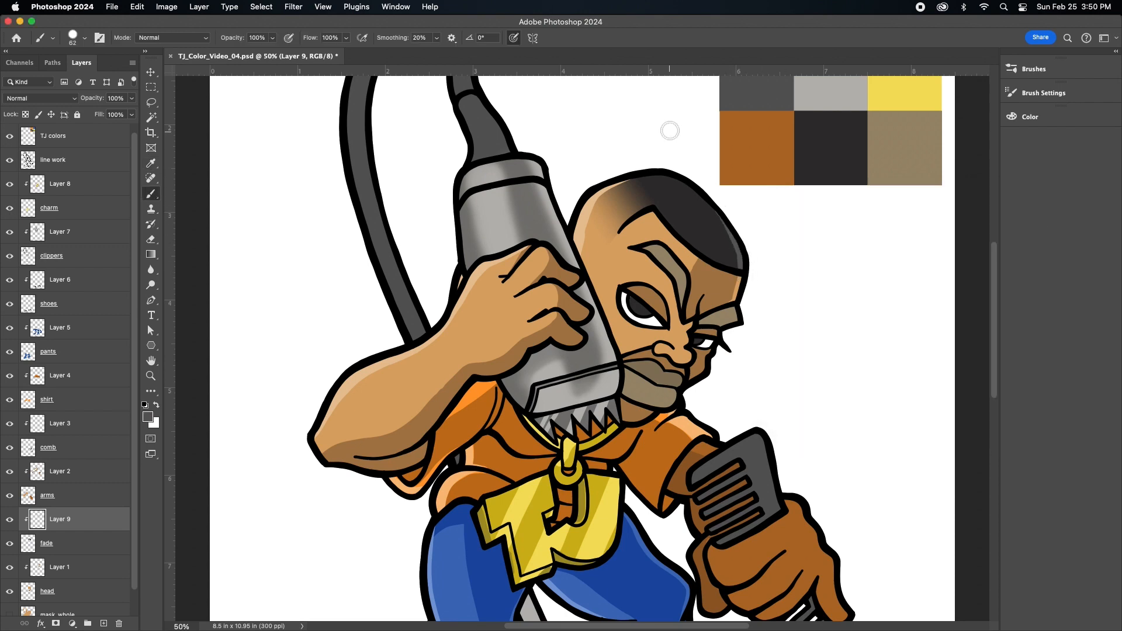
mouse_move(994, 302)
left_mouse_down()
mouse_move(994, 373)
mouse_move(1003, 291)
left_mouse_up()
key("super+0")
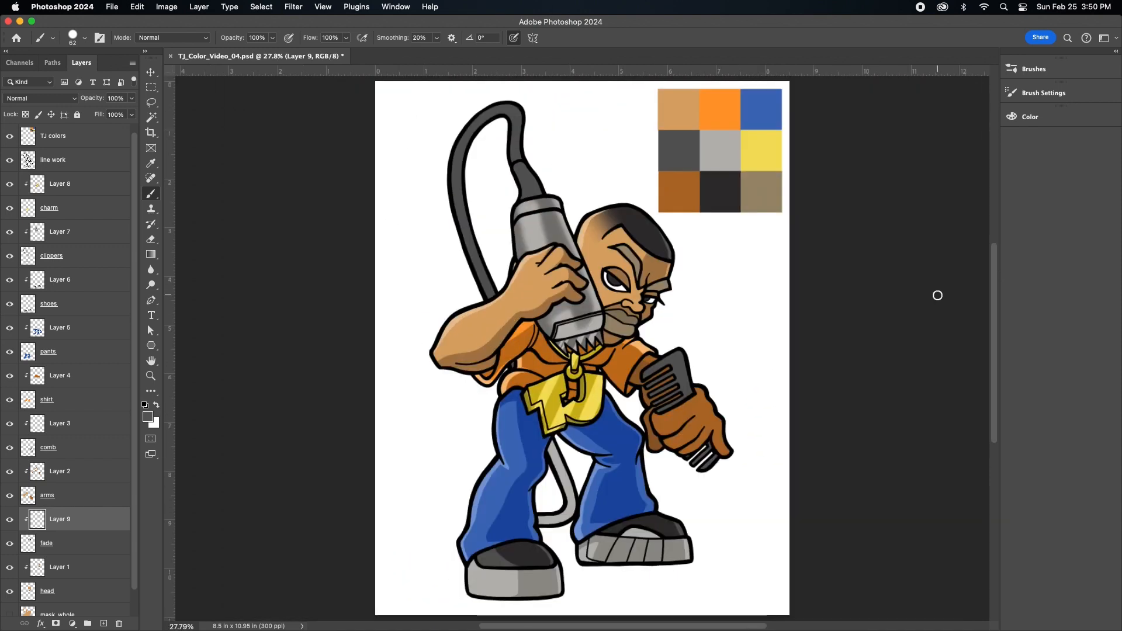
Step: On Layer 7, paint the lower section of the clipper cord behind the legs dark gray with a 92 px brush
left_click(74, 231)
left_click(151, 164)
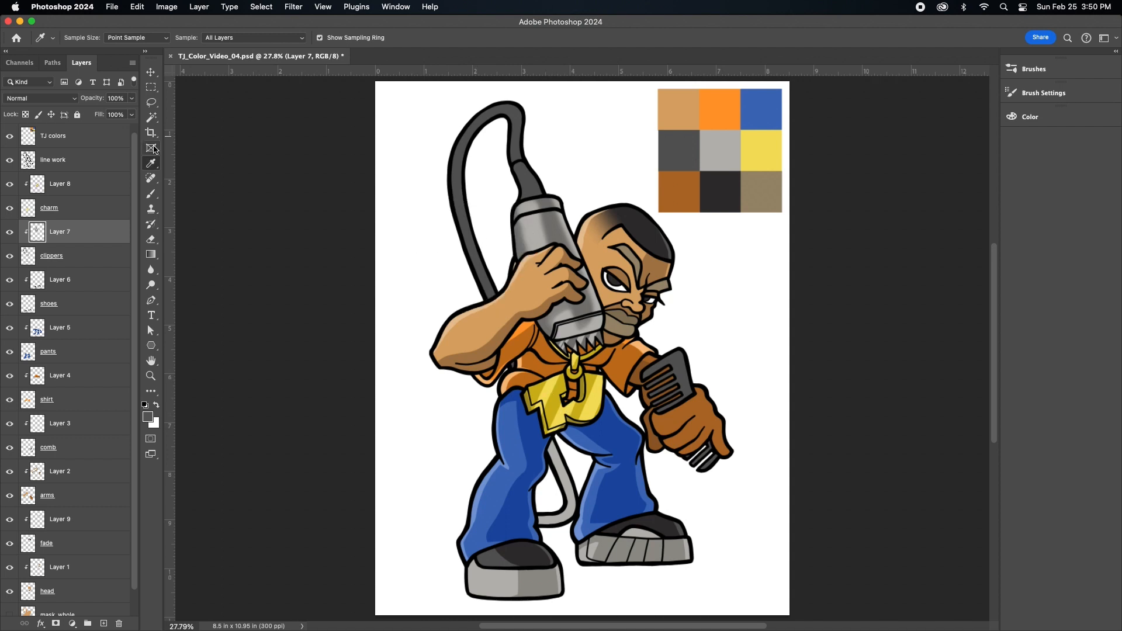
left_click(152, 195)
left_click(84, 38)
left_click_drag(96, 72, 100, 74)
mouse_move(549, 449)
left_mouse_down()
mouse_move(569, 501)
mouse_move(562, 469)
mouse_move(563, 518)
mouse_move(532, 525)
left_mouse_up()
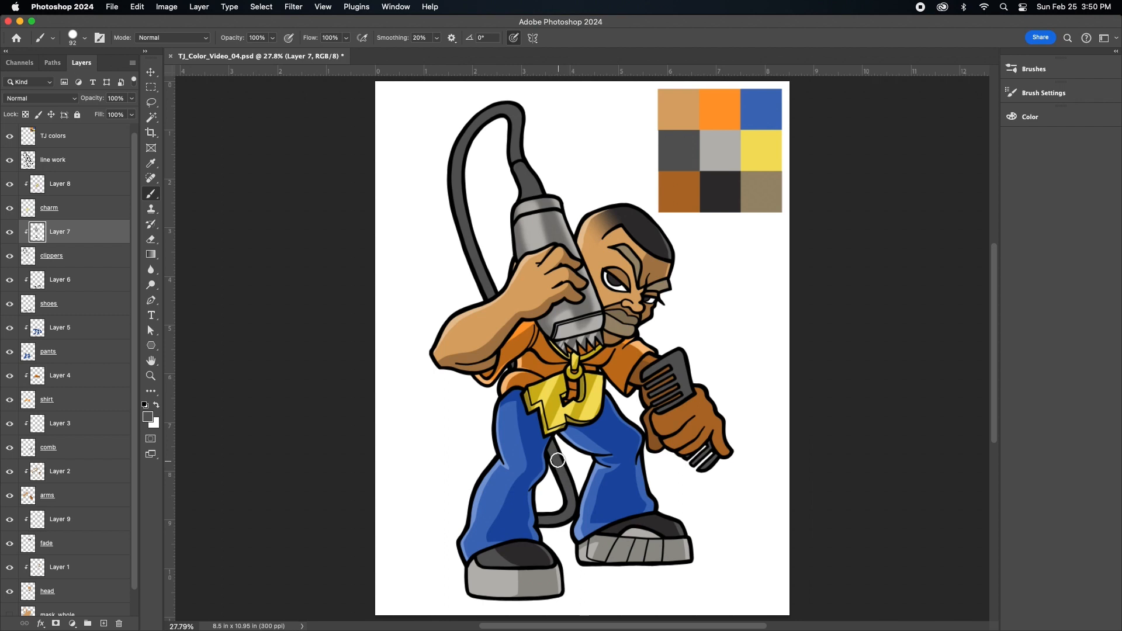
Step: Sample the clippers' light gray and choose the Soft Round Pressure Opacity brush, enlarging it to 191 px
left_click(152, 164)
left_click(533, 199)
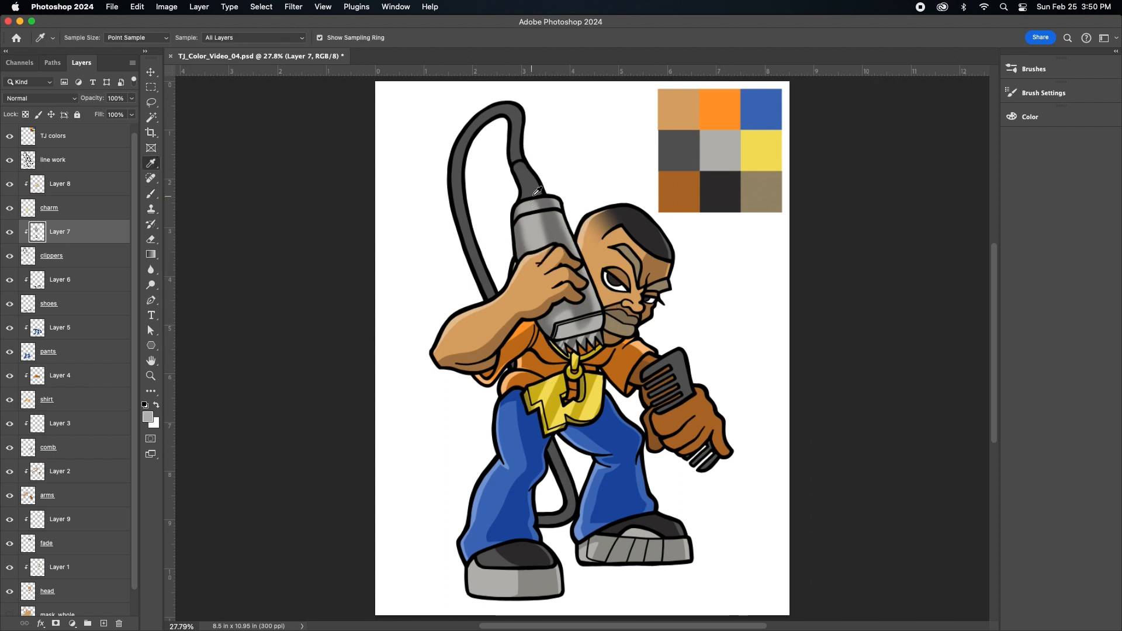
left_click(1033, 72)
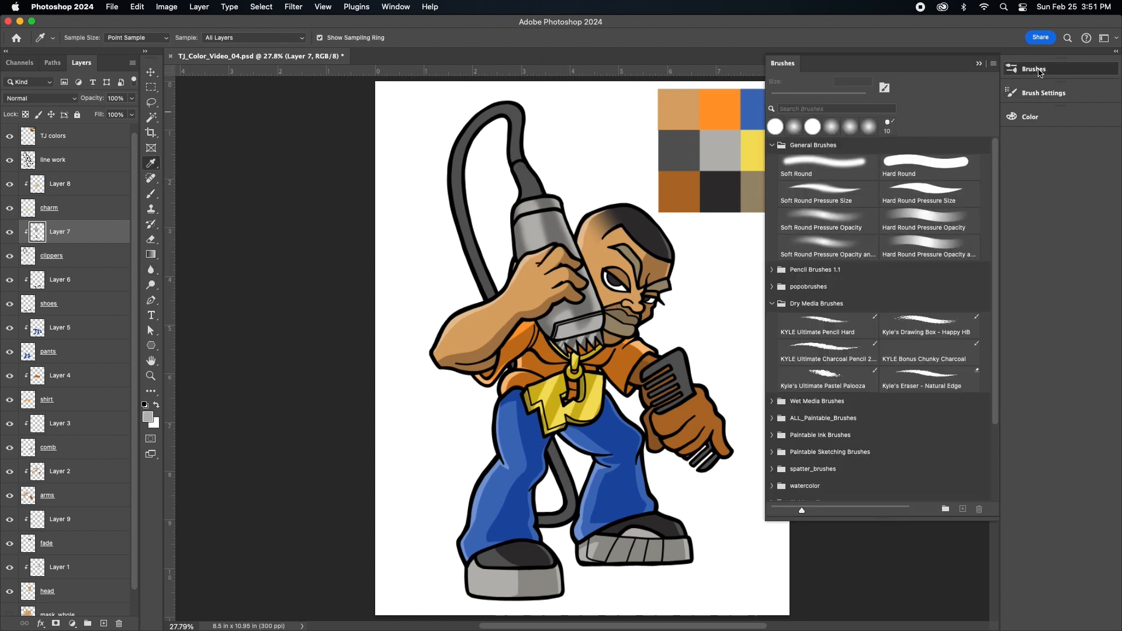
left_click(850, 216)
left_click(73, 41)
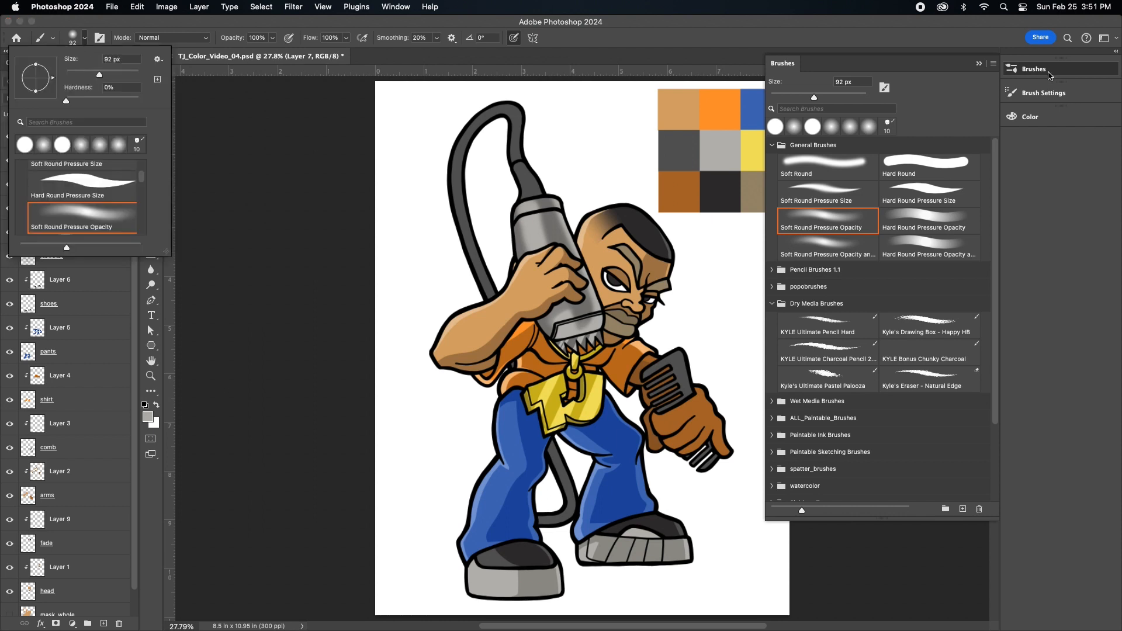
left_click(75, 44)
left_click(75, 42)
left_click_drag(101, 72, 113, 77)
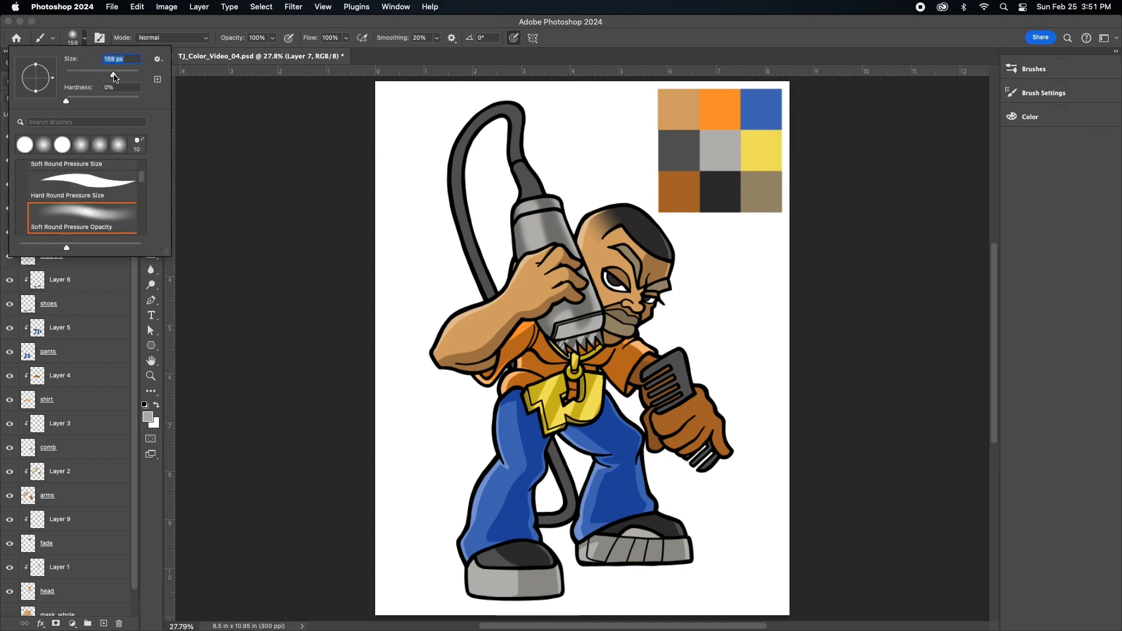
Step: Paint soft light gray highlights along the upper curve of the clipper cord, and switch back to a hard round brush
mouse_move(492, 110)
left_mouse_down()
mouse_move(458, 159)
mouse_move(459, 201)
mouse_move(460, 165)
mouse_move(492, 117)
mouse_move(478, 139)
left_mouse_up()
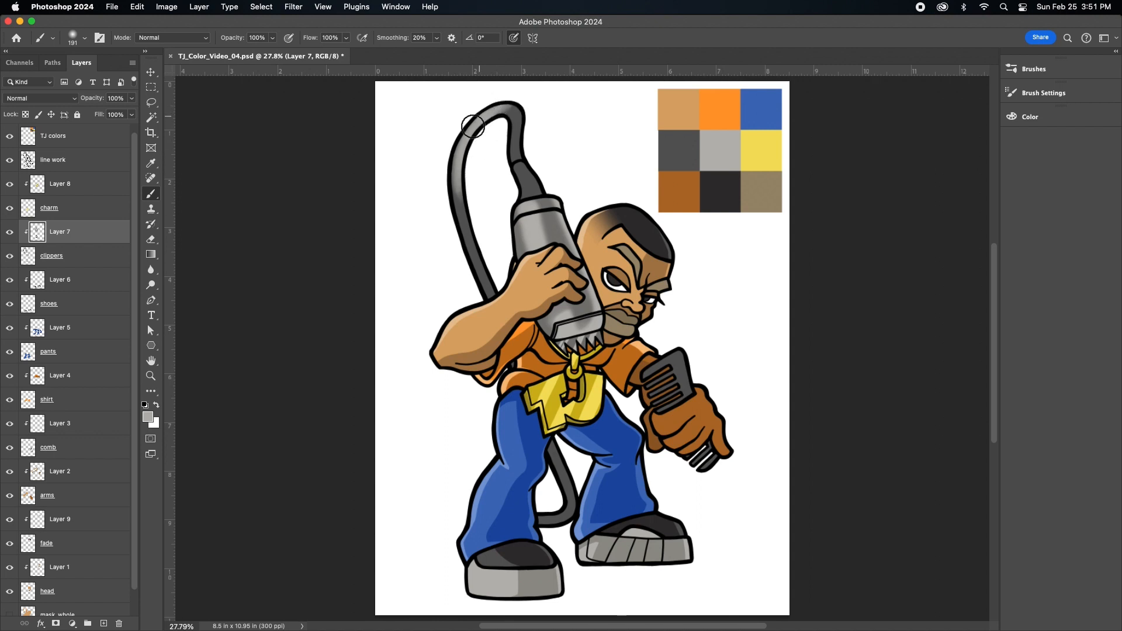
left_click_drag(457, 220, 473, 265)
mouse_move(519, 102)
left_mouse_down()
mouse_move(458, 141)
mouse_move(457, 166)
left_mouse_up()
left_click(1035, 69)
left_click(1035, 69)
mouse_move(996, 301)
left_mouse_down()
mouse_move(997, 281)
mouse_move(994, 331)
mouse_move(996, 299)
left_mouse_up()
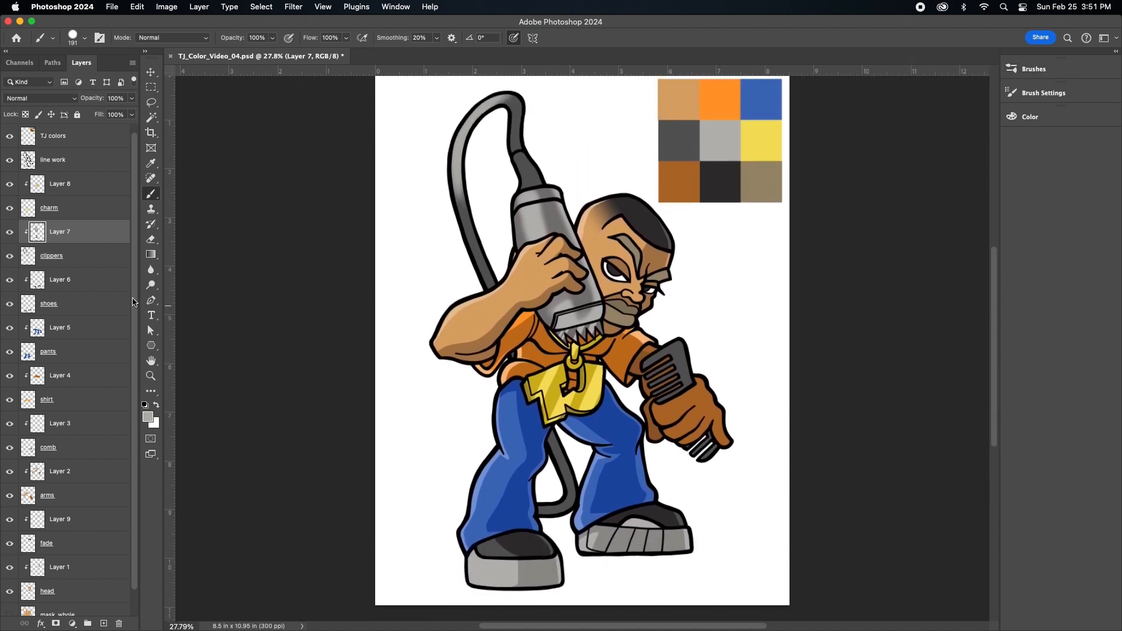
Step: On Layer 3 clipped to the comb, sample the comb's gray, darken it, and paint shading over the comb at 191 px
scroll(135, 290, "down", 1)
left_click(74, 400)
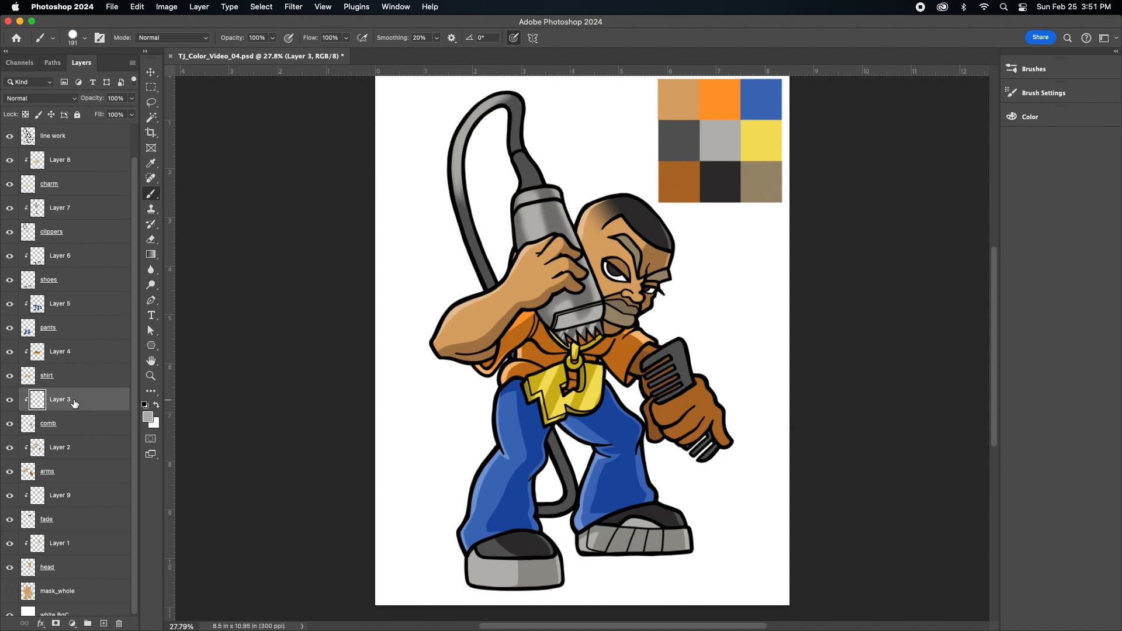
left_click(151, 164)
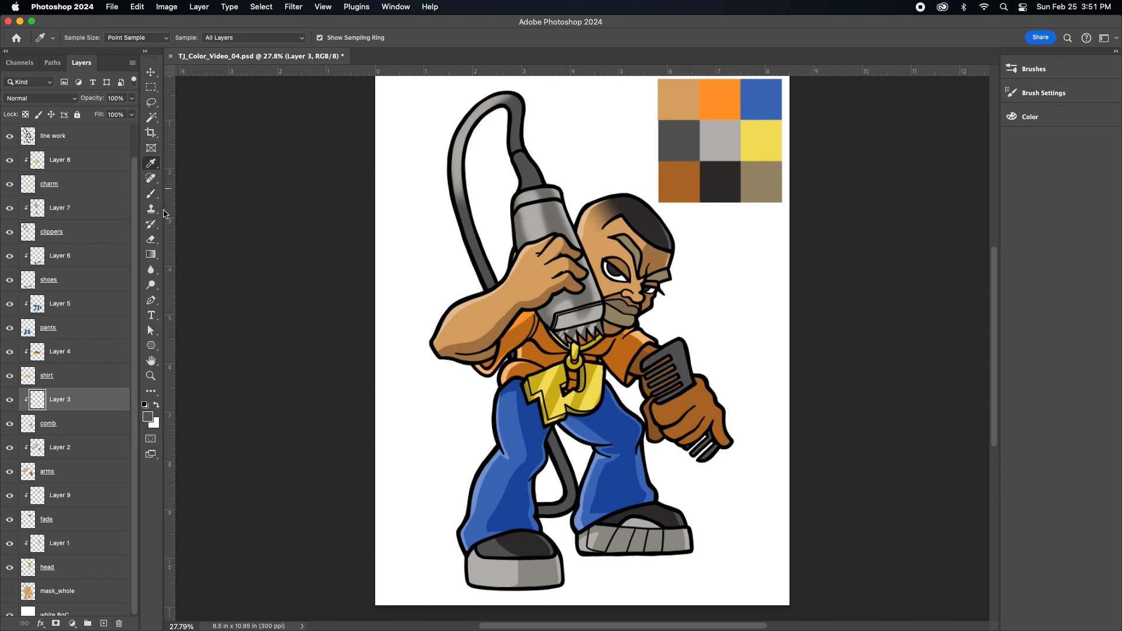
left_click(149, 413)
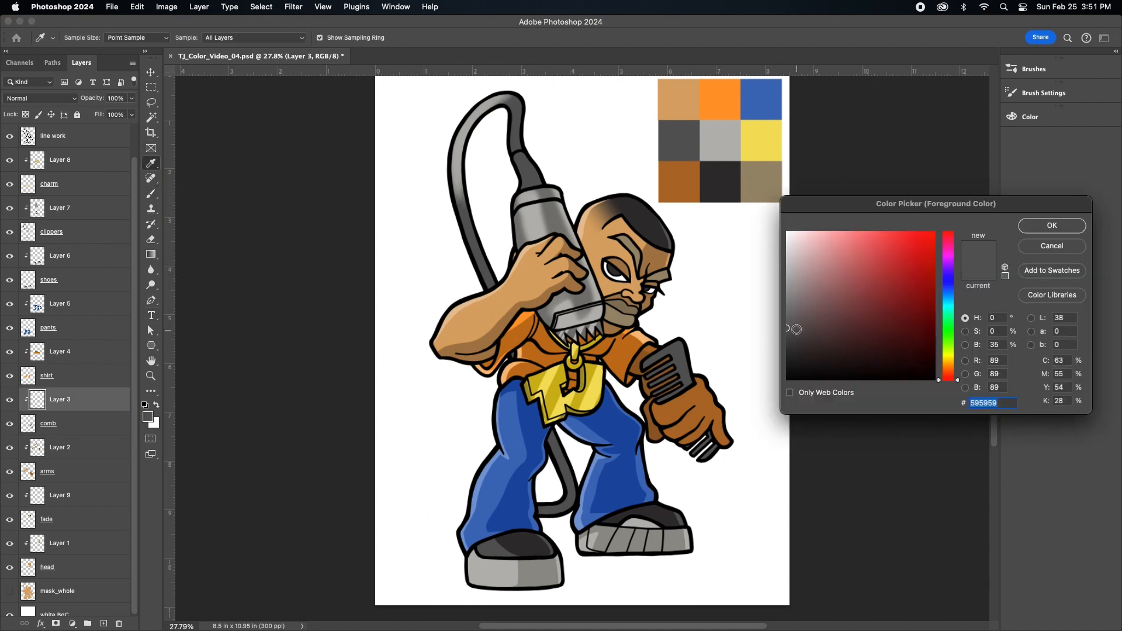
left_click(788, 341)
left_click(1053, 225)
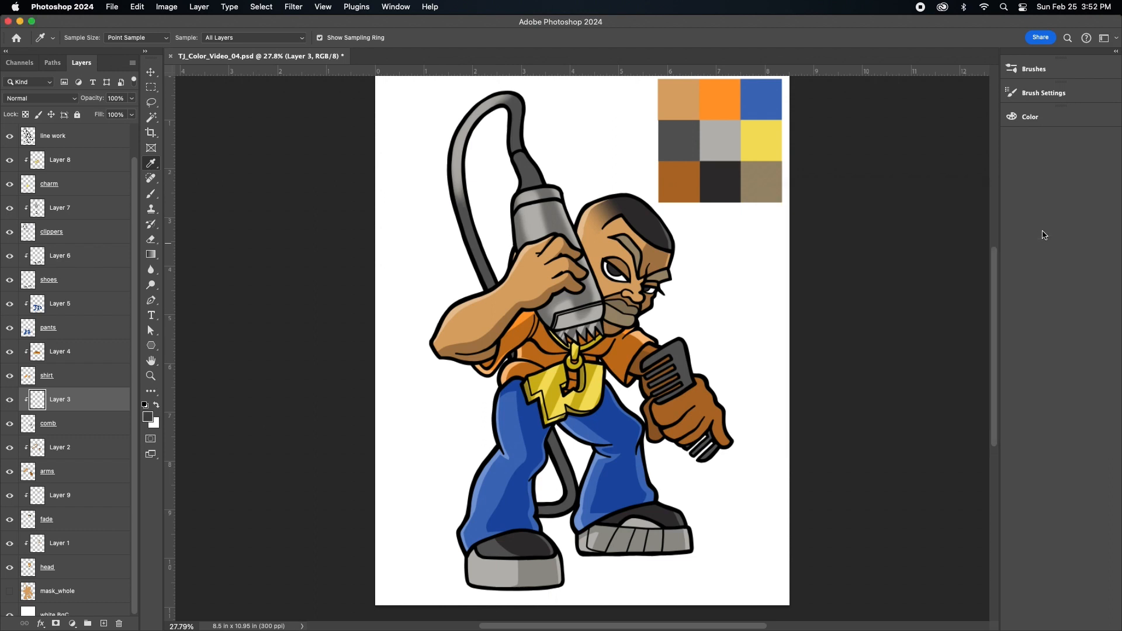
key("b")
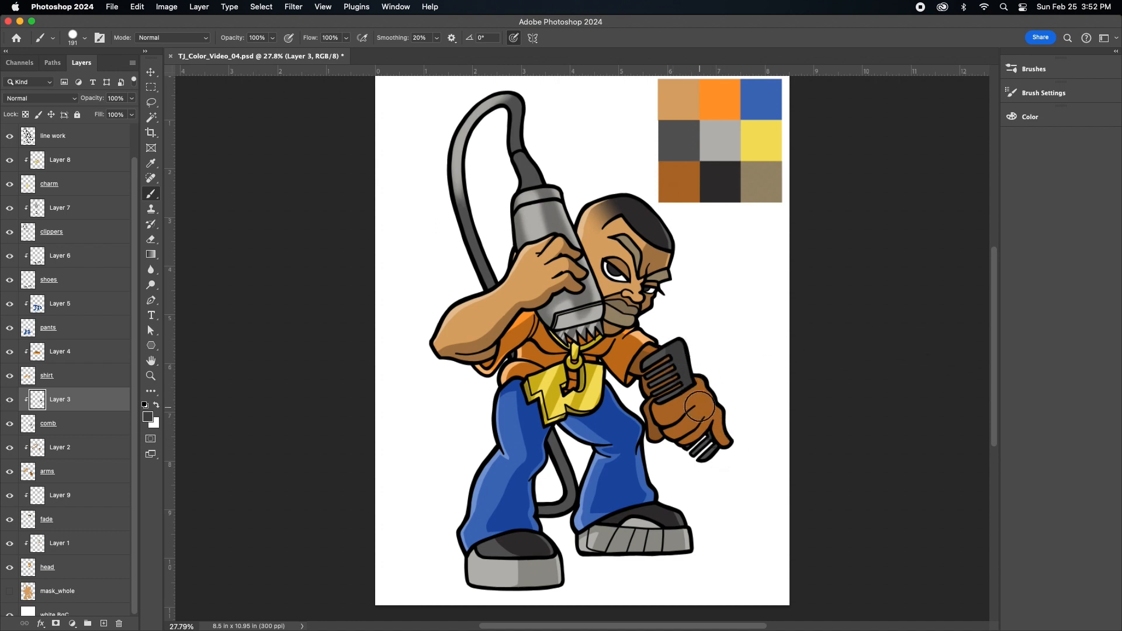
scroll(997, 258, "up", 3)
scroll(997, 257, "down", 3)
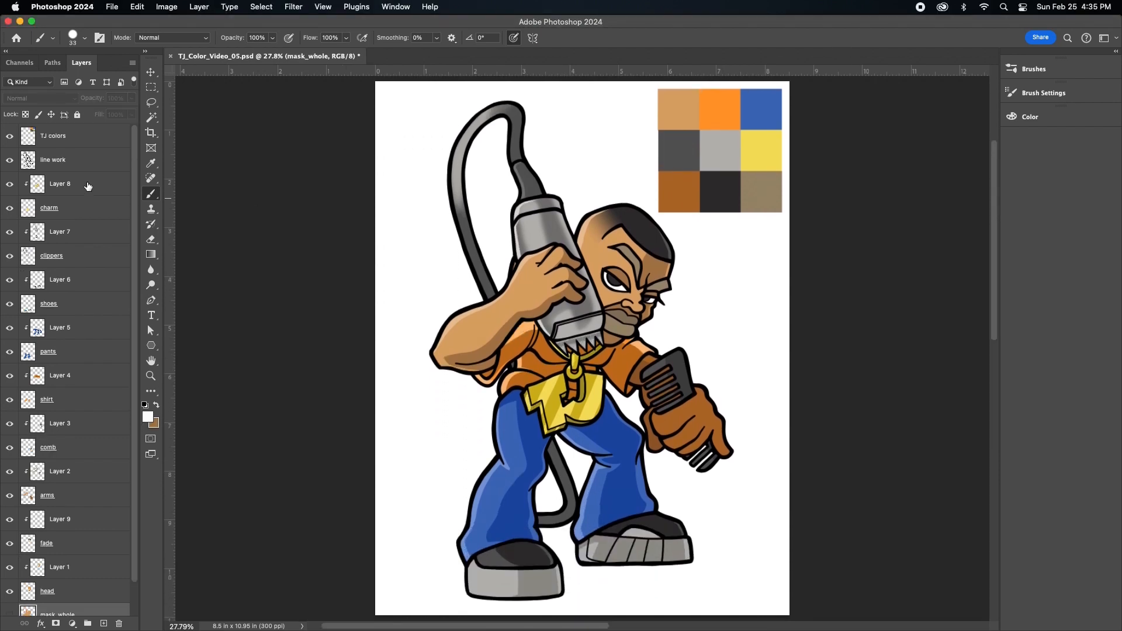
Step: Merge all the color layers from Layer 8 down to head into one layer, checking it with the line work hidden
left_click(87, 186)
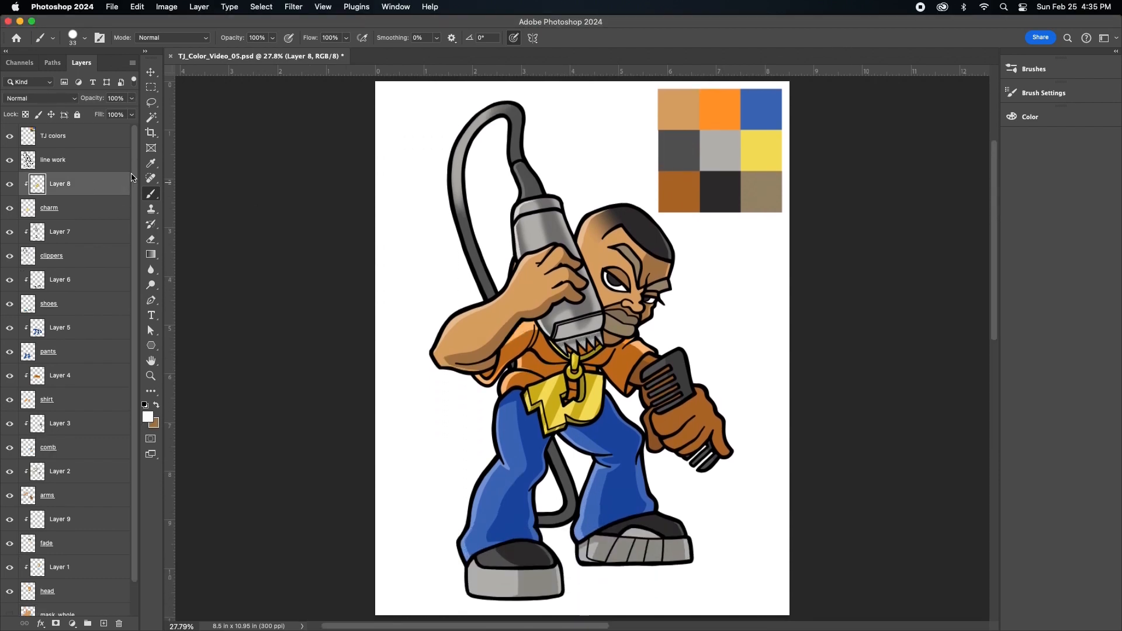
scroll(126, 244, "down", 2)
left_click(100, 557, "shift")
left_click(132, 62)
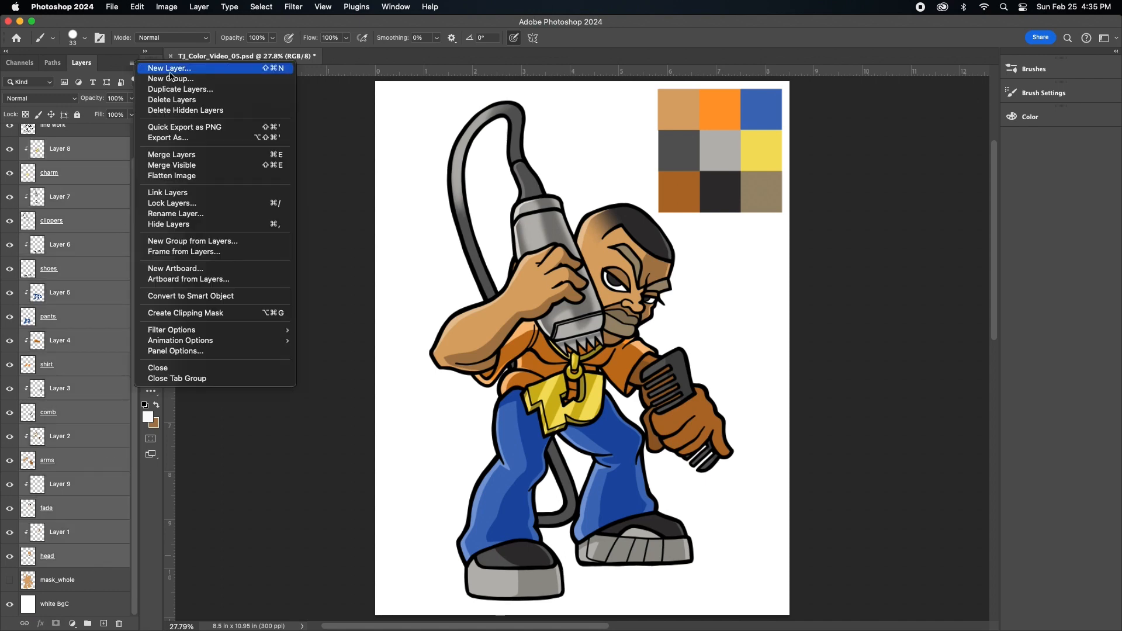
left_click(188, 154)
left_click(10, 160)
left_click(9, 160)
left_click(10, 160)
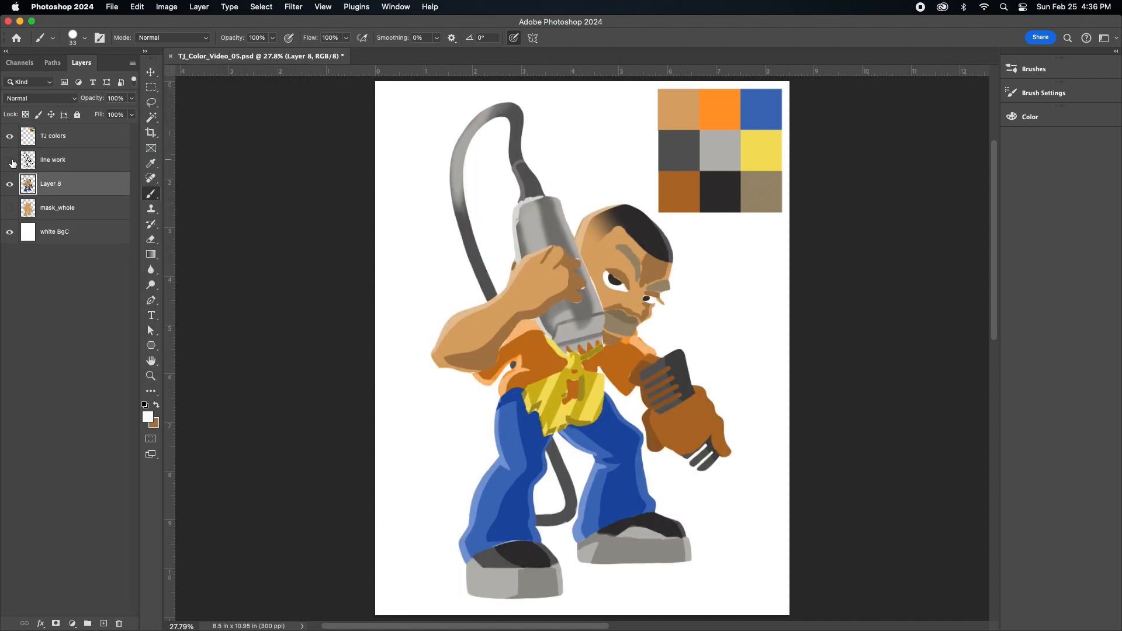
left_click(9, 160)
Step: Delete the TJ colors palette layer and the mask_whole layer
left_click(78, 144)
left_click(119, 624)
left_click(561, 221)
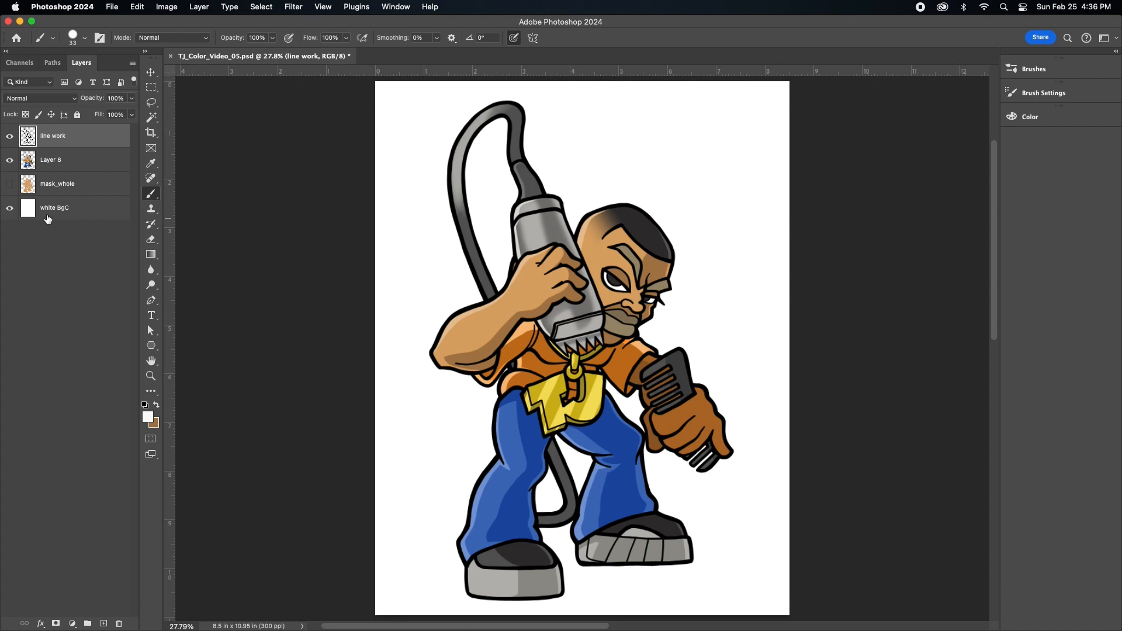
left_click(102, 185)
left_click(119, 623)
left_click(565, 220)
Step: Merge the line work layer down into the character color layer
left_click(84, 143)
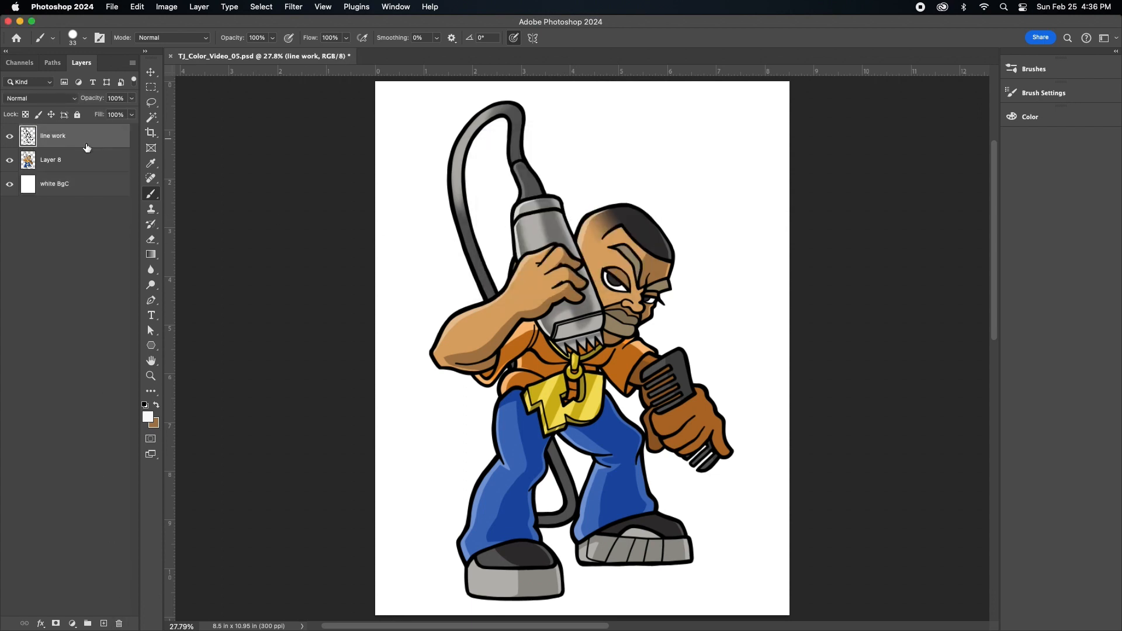
left_click(132, 62)
left_click(175, 145)
left_click(9, 136)
left_click(9, 136)
Step: Paint a small white glint in the pupil of the character's larger eye with the 33 px brush
key("super+plus")
key("super+plus")
key("super+plus")
key("super+plus")
left_click_drag(995, 335, 994, 276)
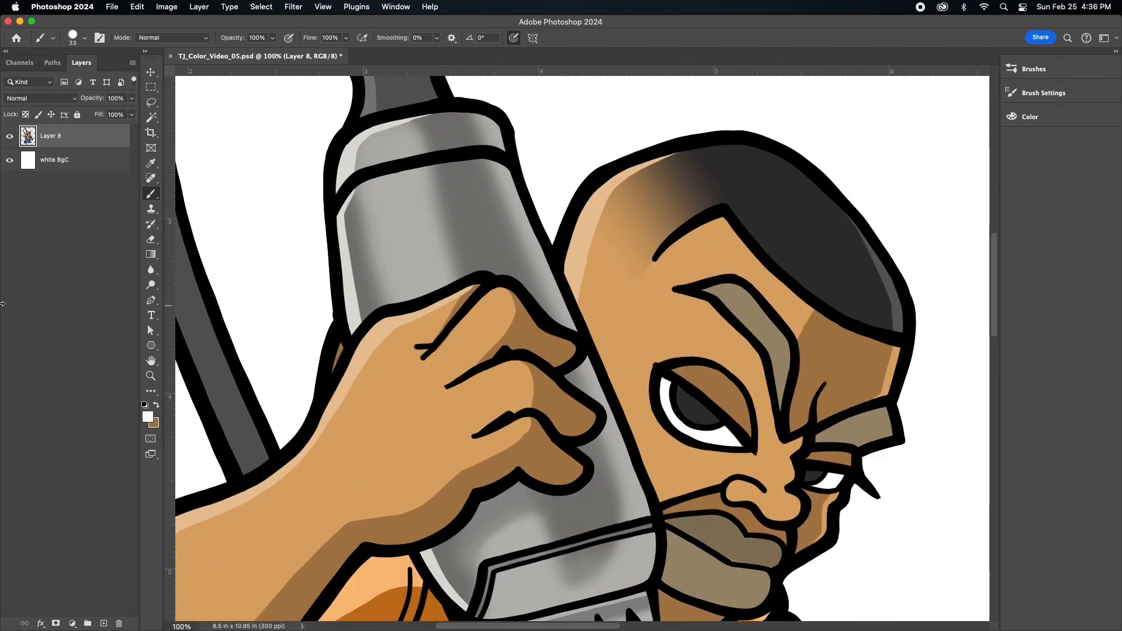
left_click_drag(681, 406, 685, 405)
key("super+0")
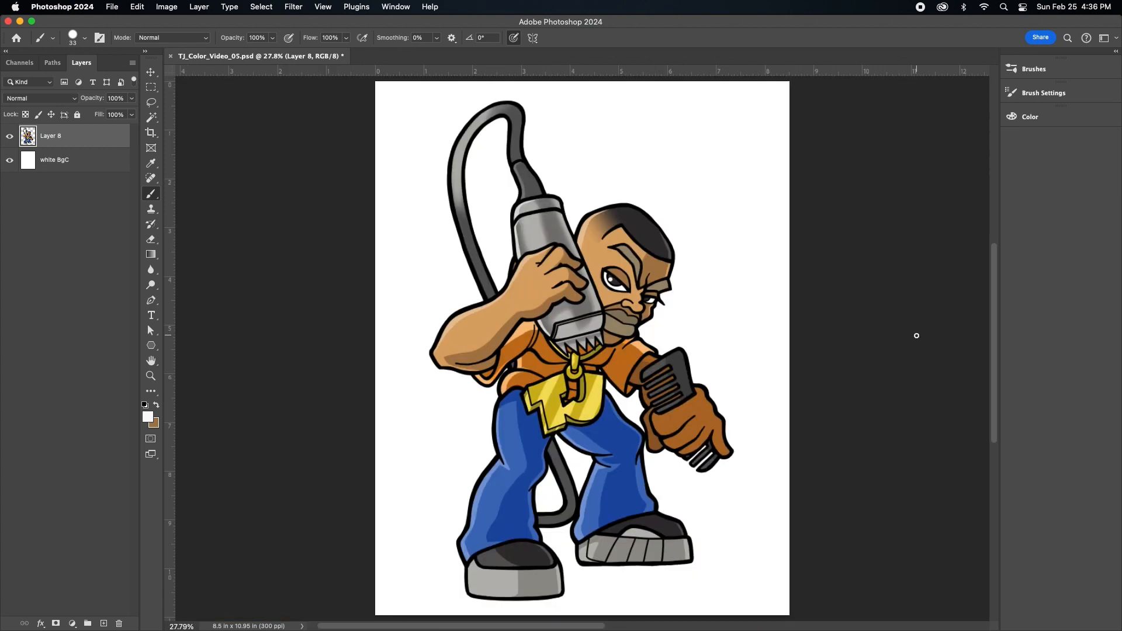
Step: Try a brighter 35mm Prime Lens Flare centered on the gold charm, and undo it
left_click(293, 6)
mouse_move(374, 207)
left_click(489, 278)
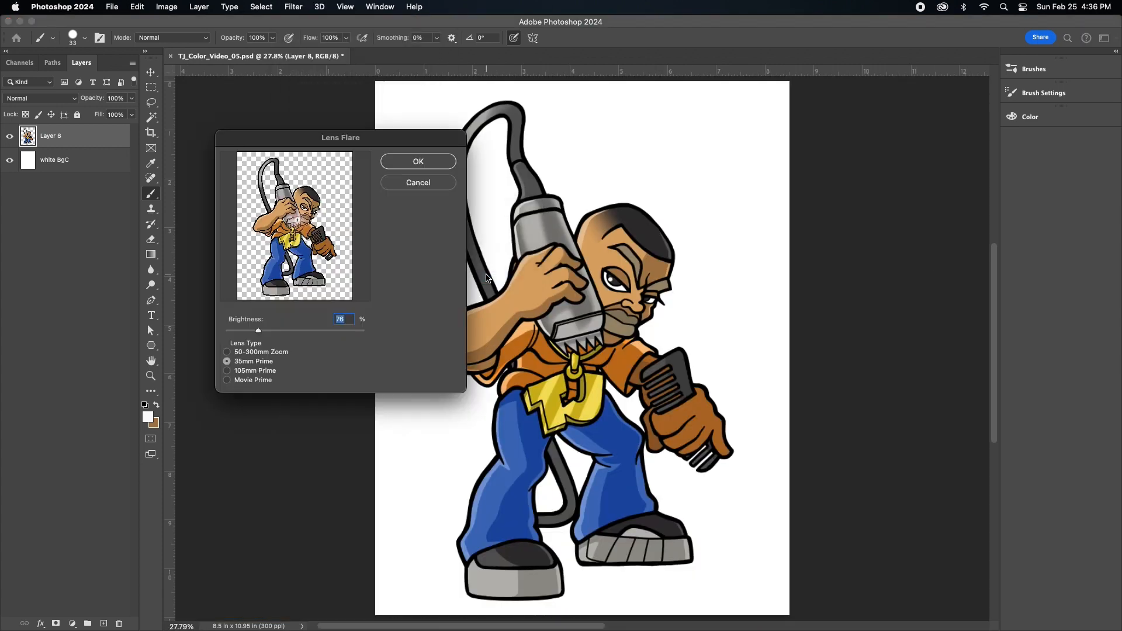
left_click_drag(263, 333, 272, 331)
left_click_drag(297, 221, 287, 245)
left_click(420, 163)
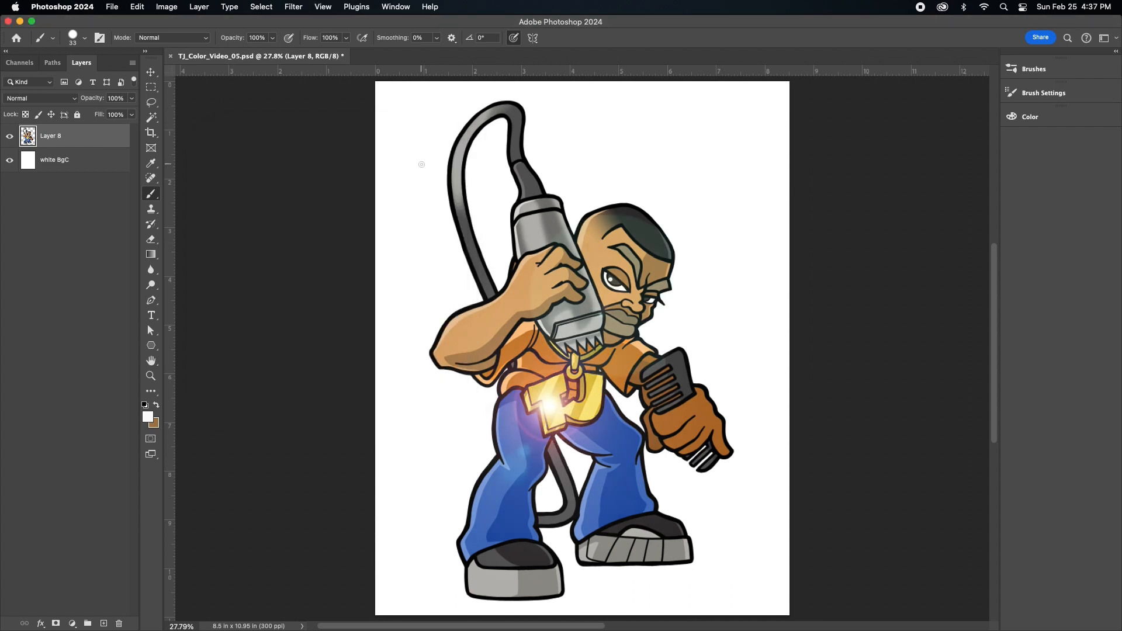
key("super+z")
Step: Apply a 35mm Prime Lens Flare at 110% brightness over the gold charm
left_click(293, 7)
mouse_move(363, 208)
left_click(497, 276)
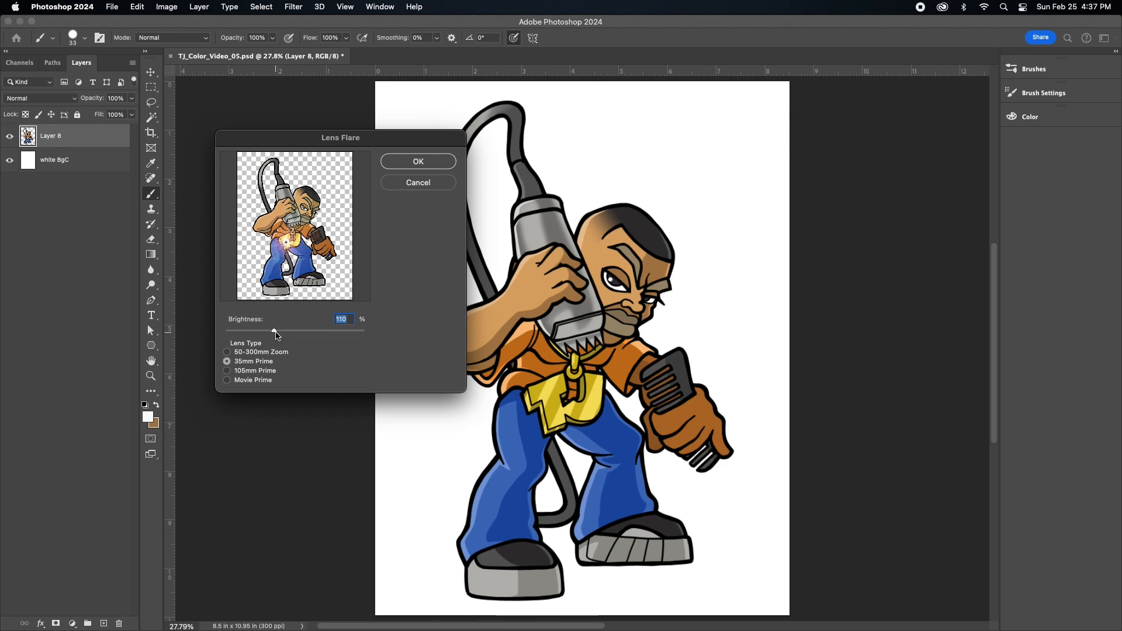
left_click(422, 164)
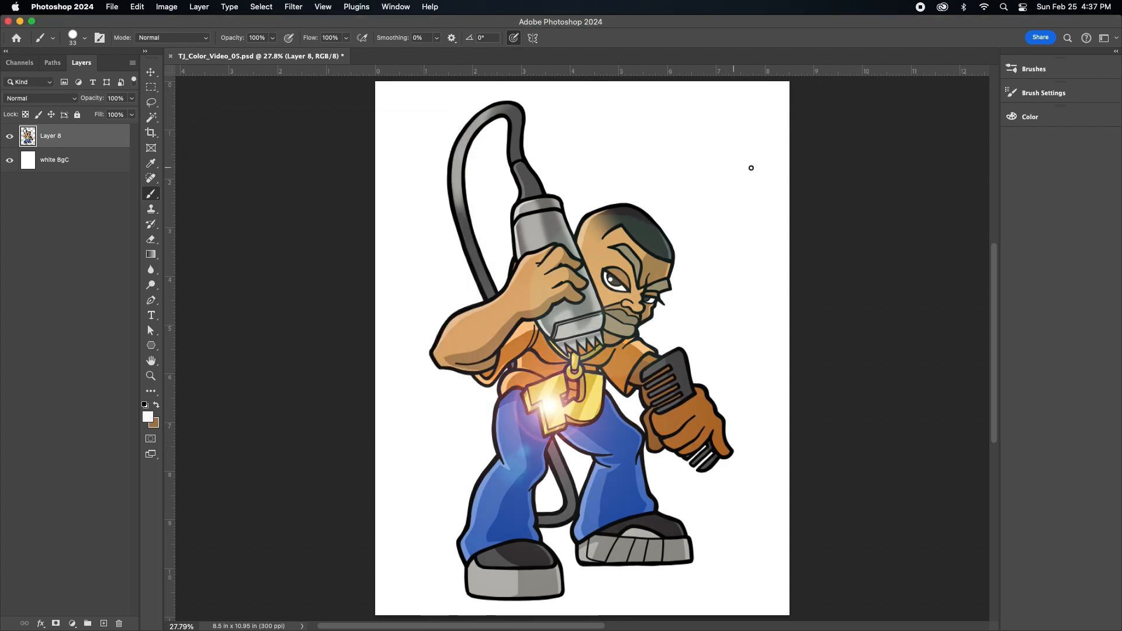
Step: Toggle the character layer's visibility and inspect the lens flare and finished face up close
left_click(10, 138)
left_click(11, 138)
scroll(886, 259, "down", 1)
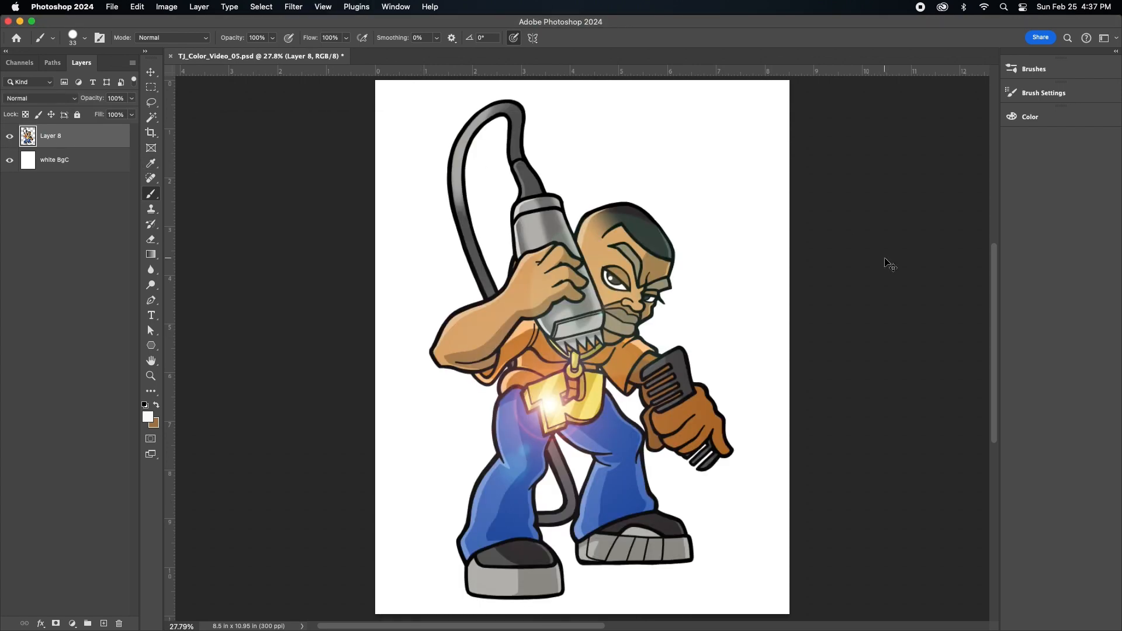
key("super+plus")
key("super+plus")
key("super+plus")
mouse_move(994, 292)
left_mouse_down()
mouse_move(971, 217)
mouse_move(994, 380)
mouse_move(981, 277)
left_mouse_up()
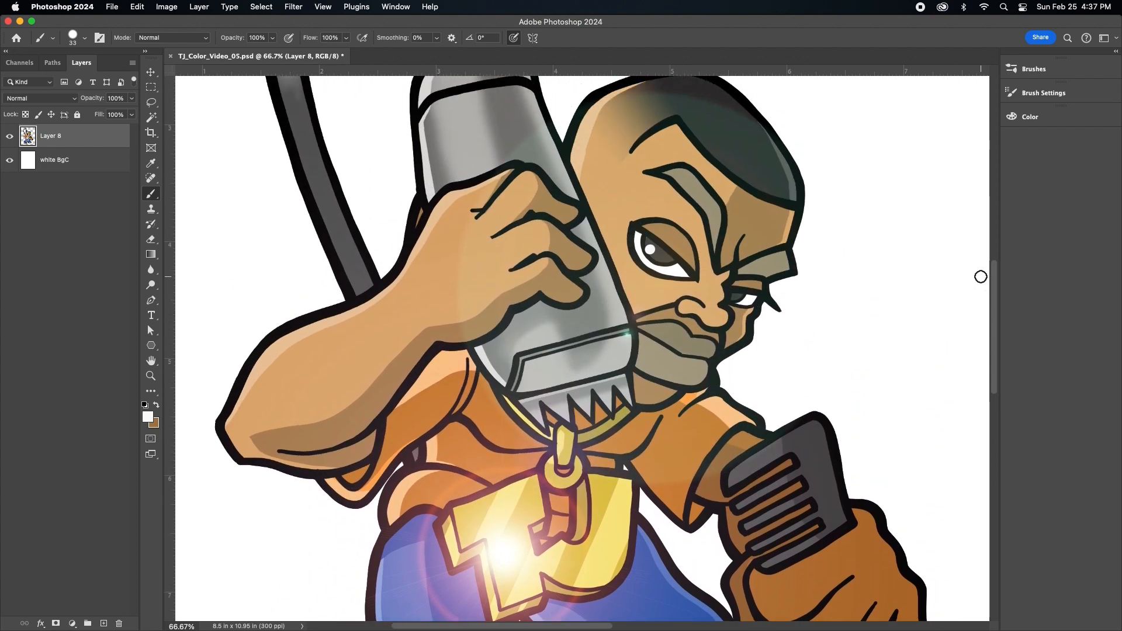
key("super+0")
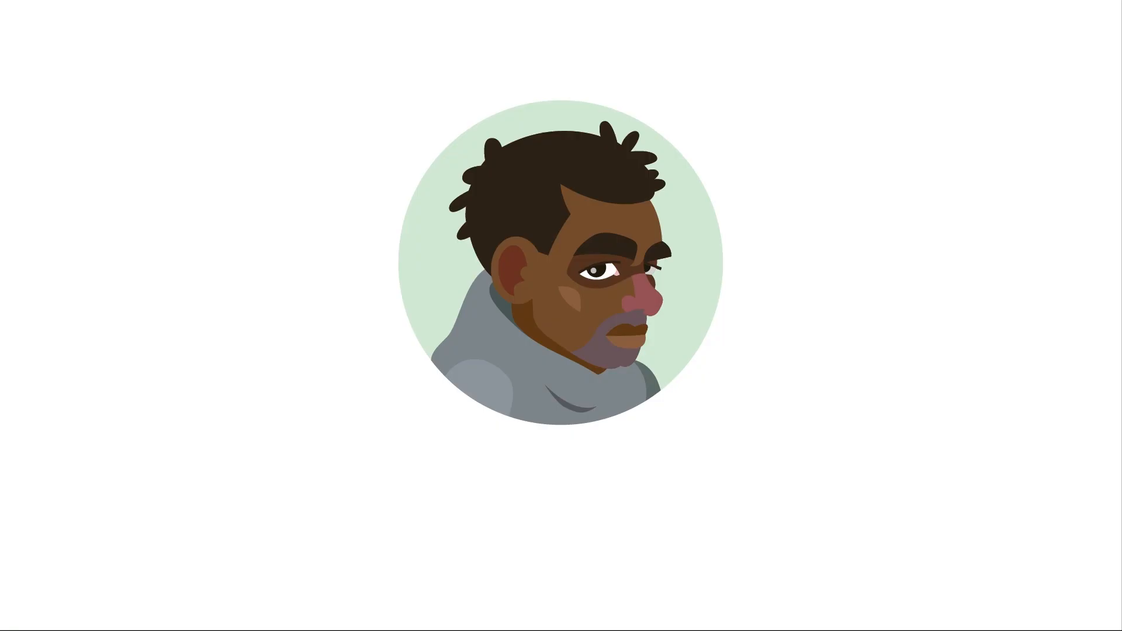